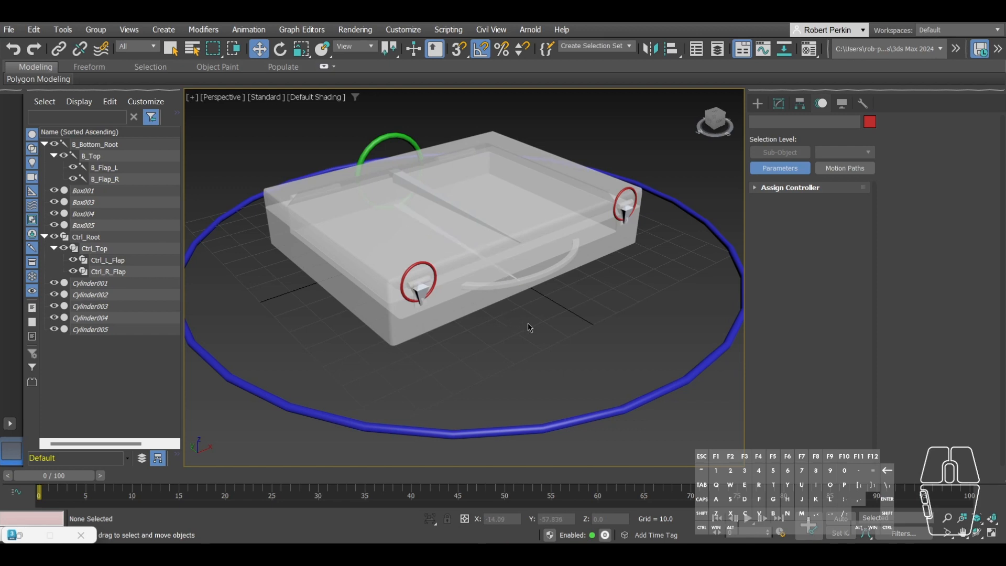
Step: Unfreeze all frozen objects in the scene so the briefcase geometry can be selected
middle_drag(541, 318, 536, 335)
right_click(537, 335)
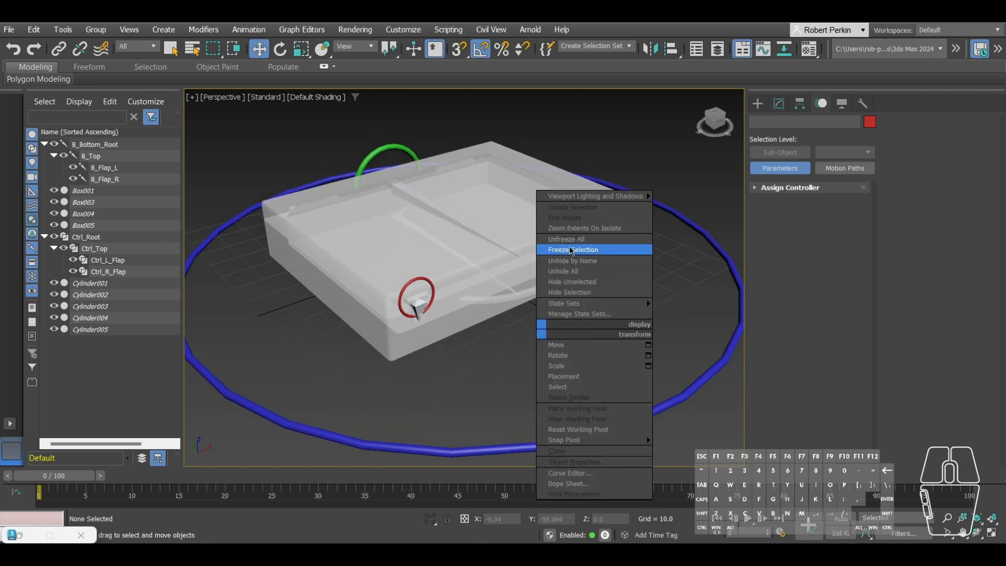
click(570, 243)
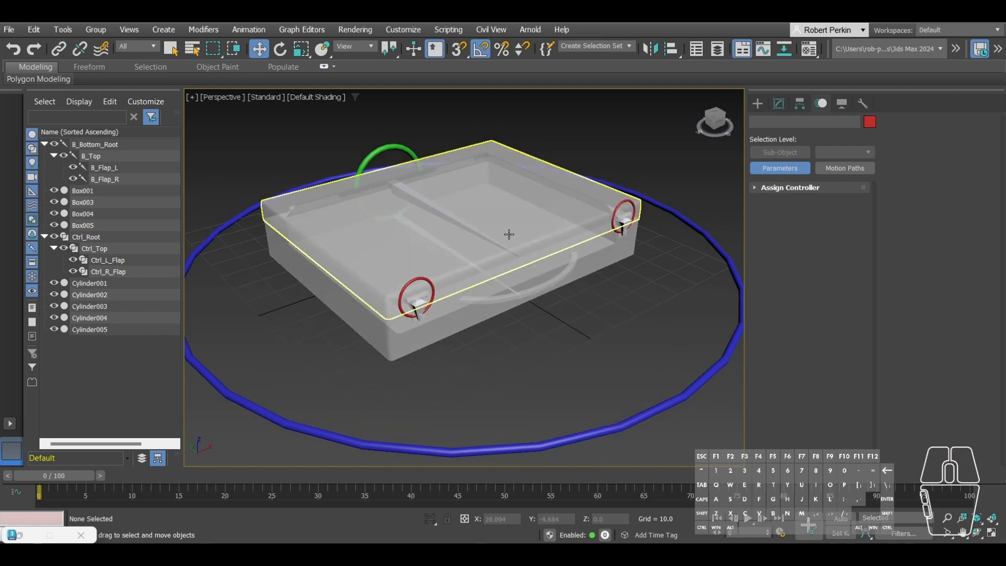
Step: Select the briefcase lid and inspect the model and its control rings from several angles
click(502, 259)
click(546, 348)
alt+middle_drag(467, 297, 526, 312)
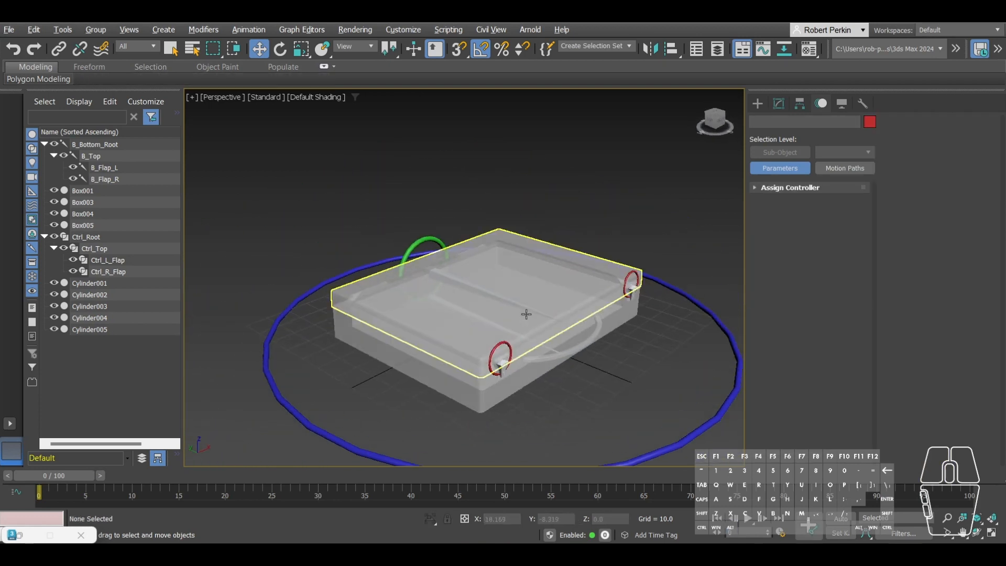
click(507, 278)
alt+middle_drag(507, 277, 489, 266)
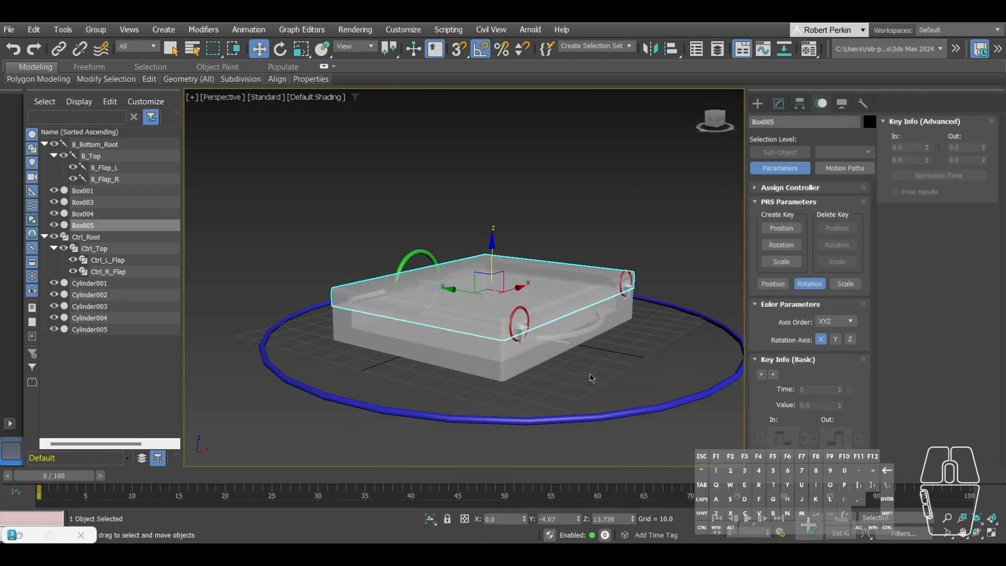
click(470, 314)
alt+middle_drag(471, 314, 450, 295)
click(450, 295)
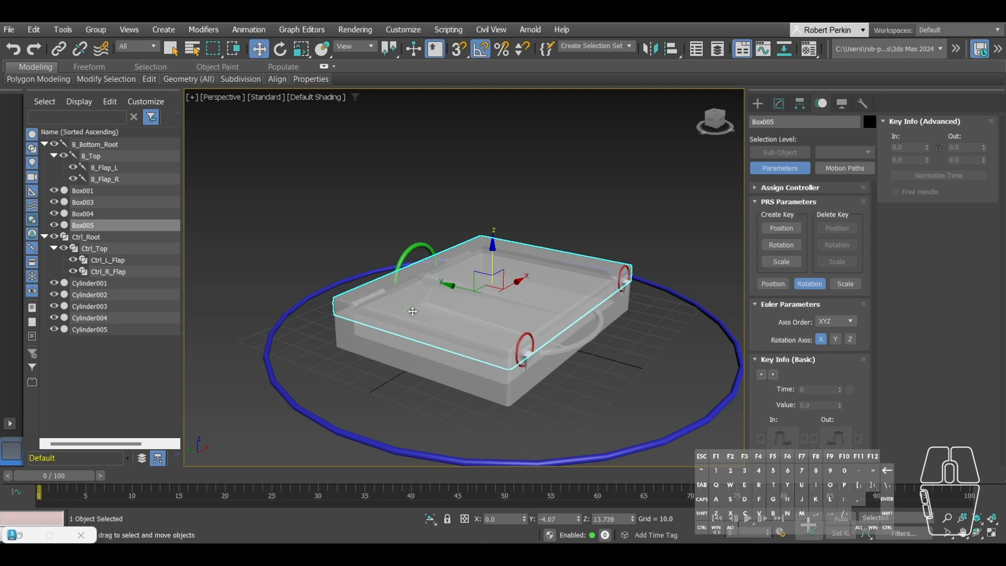
scroll(503, 314, up, 2)
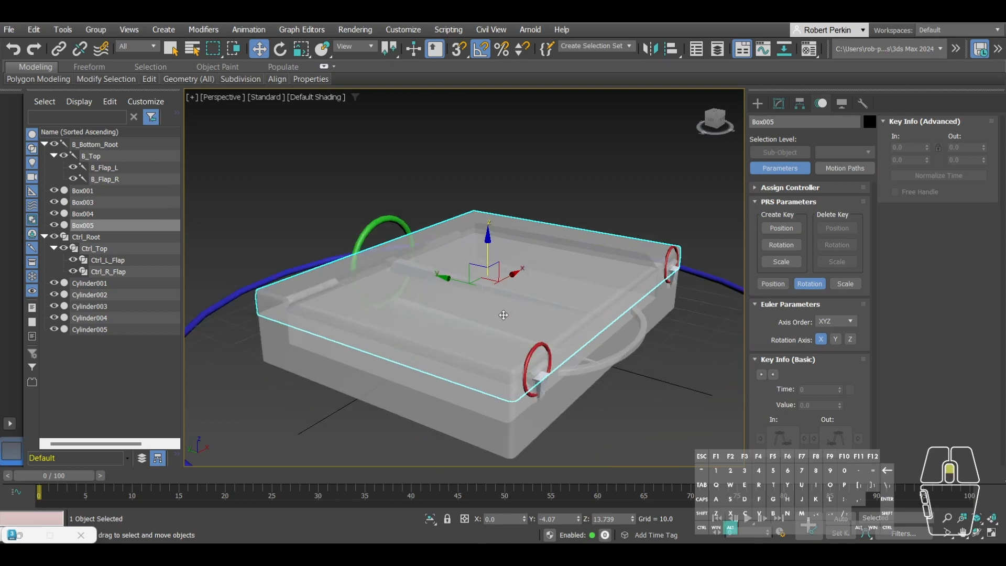
scroll(504, 314, down, 4)
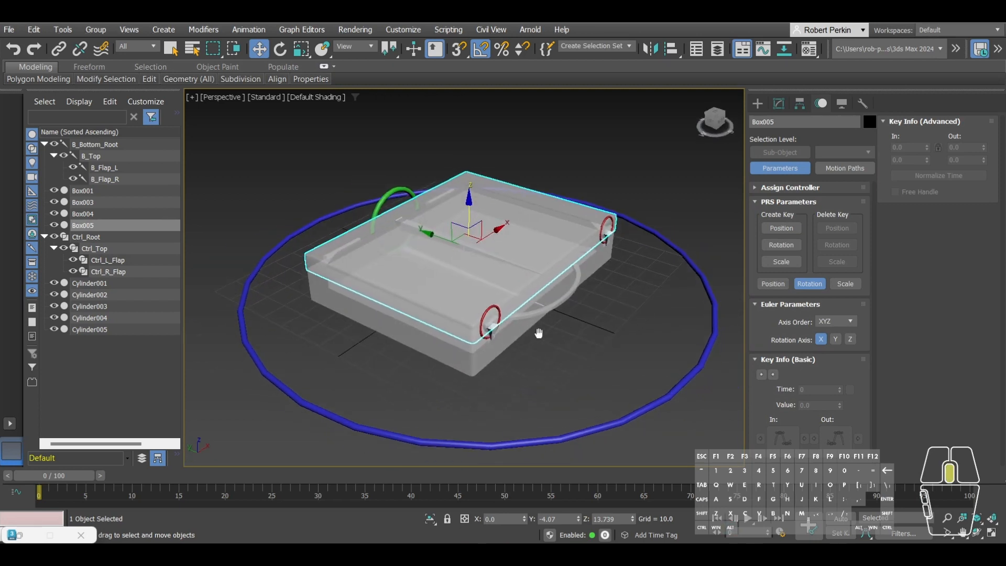
middle_drag(539, 333, 539, 331)
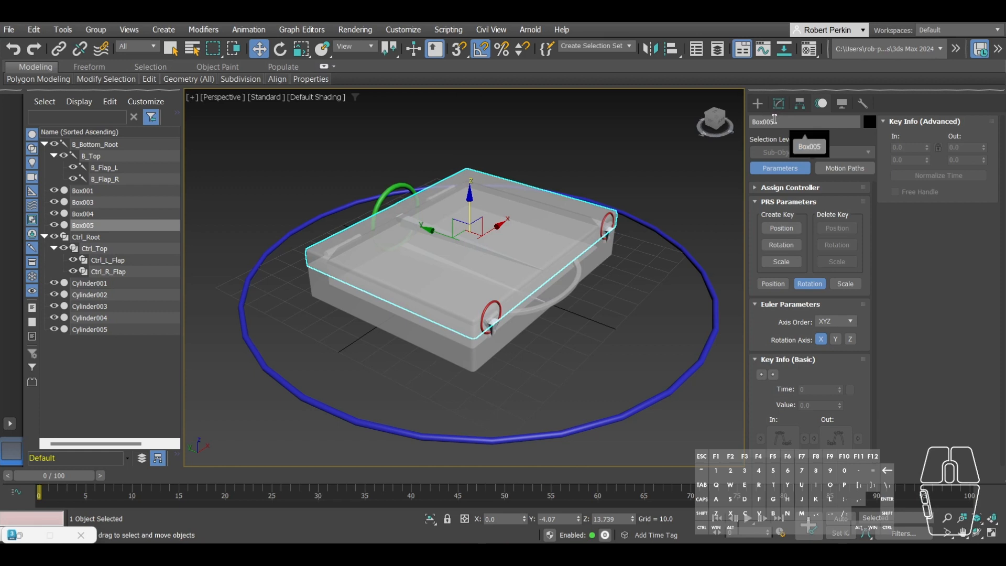
click(592, 300)
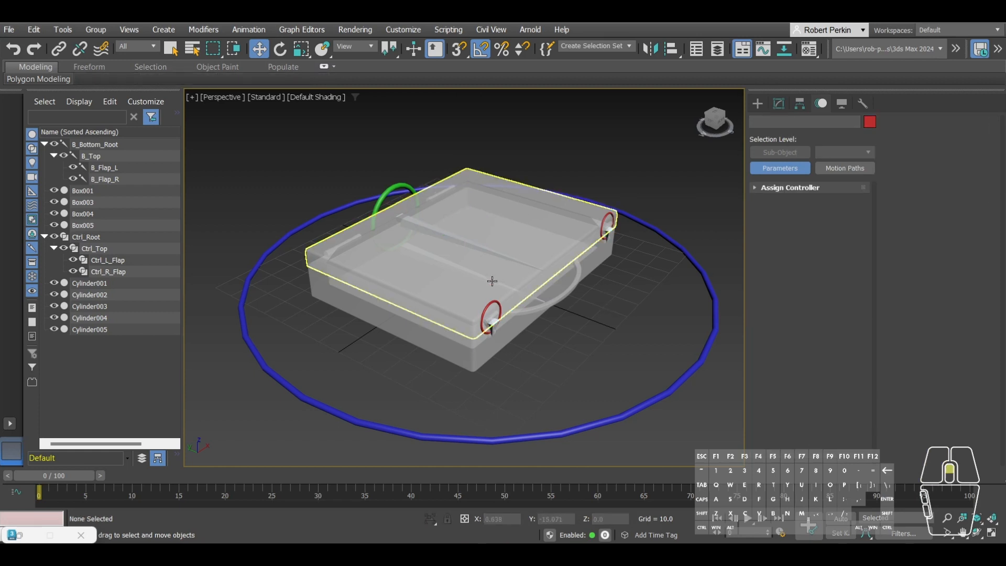
Step: Add a Skin modifier to Box001, the lower half of the briefcase
scroll(492, 281, up, 4)
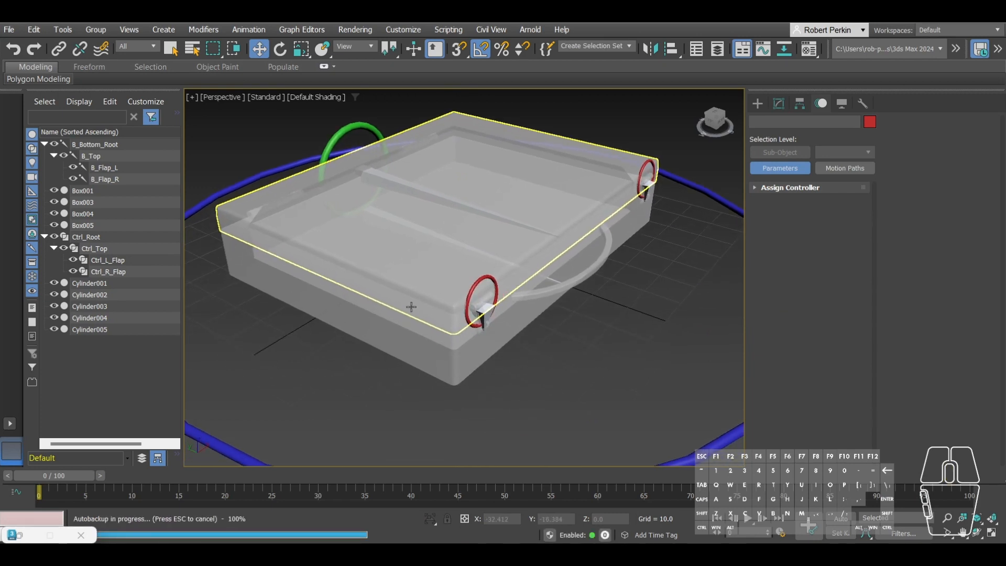
click(378, 310)
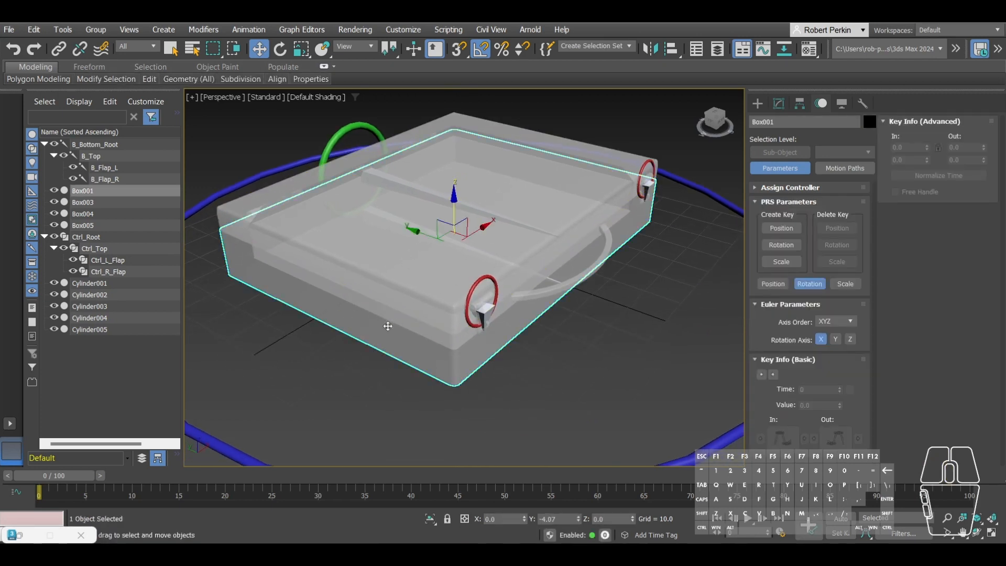
scroll(388, 326, down, 3)
alt+middle_drag(388, 326, 467, 321)
click(779, 103)
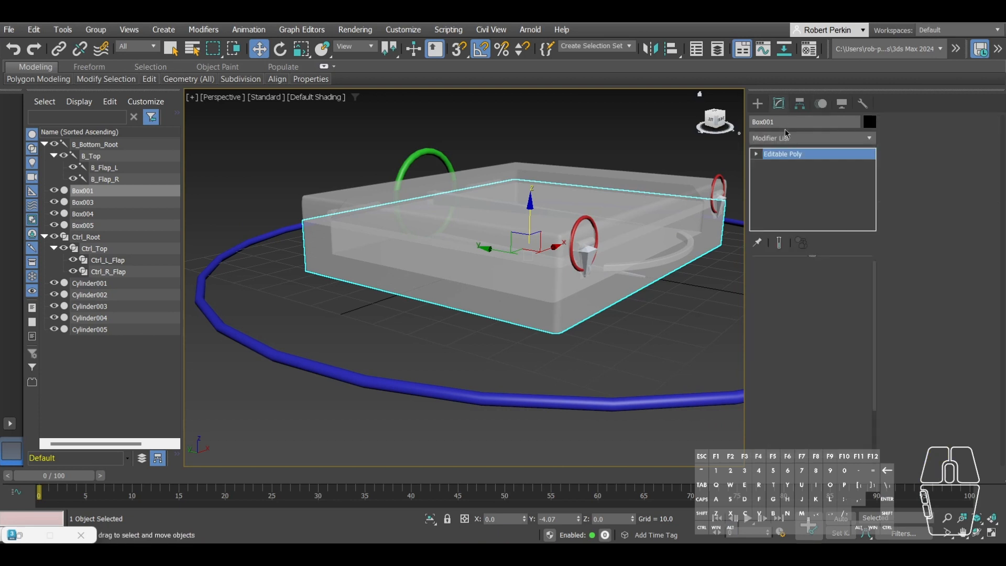
click(788, 139)
text(sk)
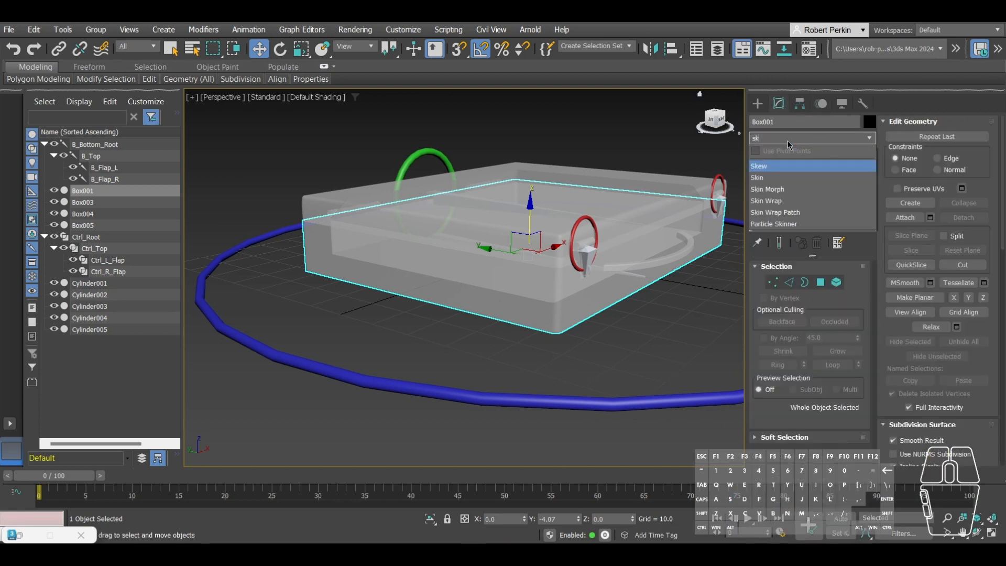
text(in)
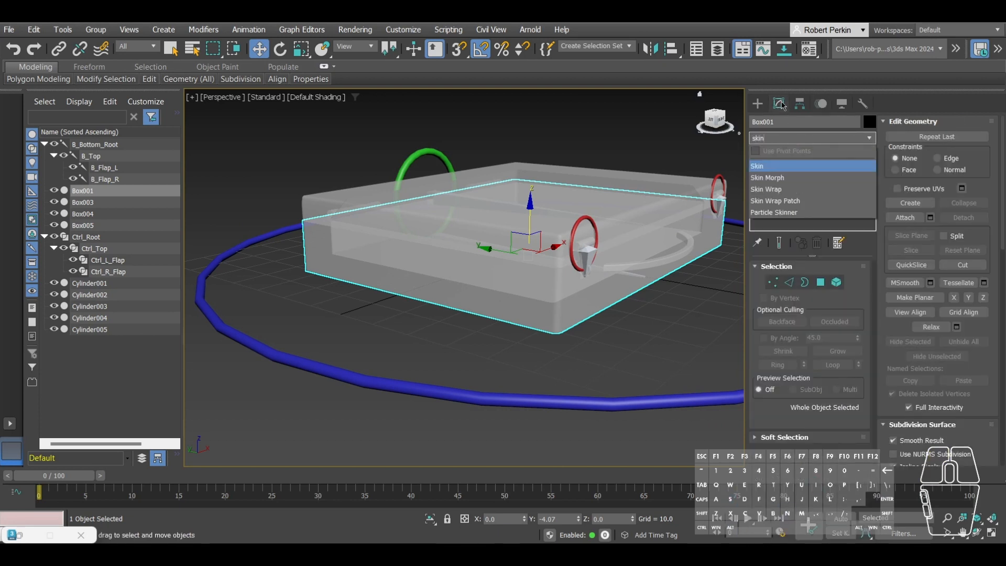
click(769, 165)
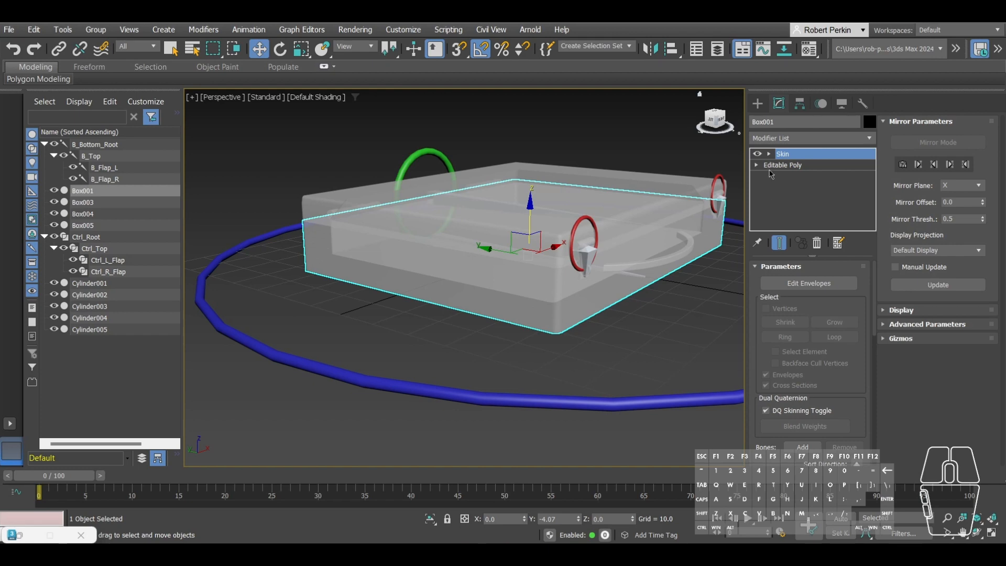
Step: Turn on edged faces and examine the lower case's mesh around its corners and front side
key(F4)
scroll(596, 266, up, 3)
alt+middle_drag(543, 301, 566, 276)
scroll(611, 312, up, 2)
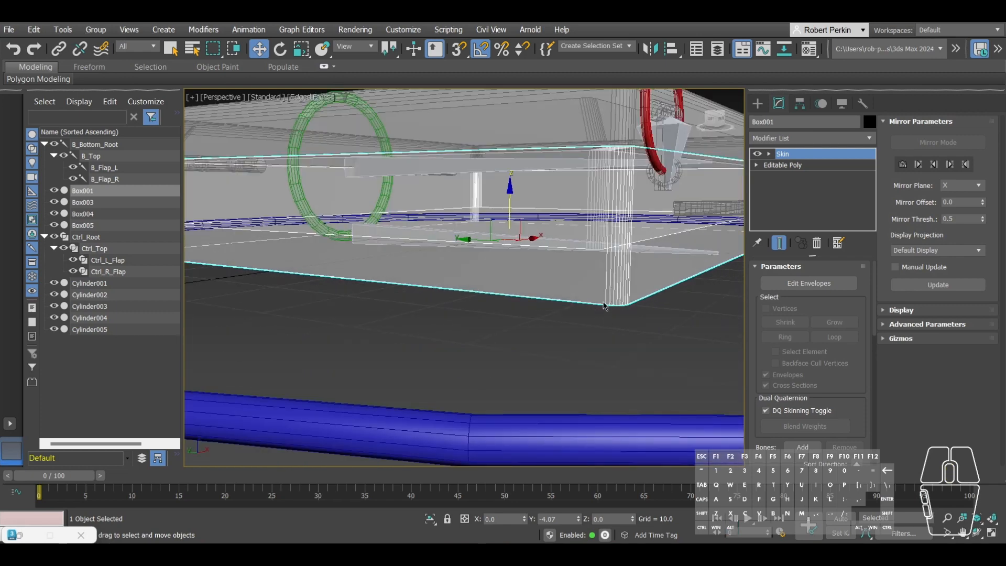
alt+middle_drag(602, 313, 532, 318)
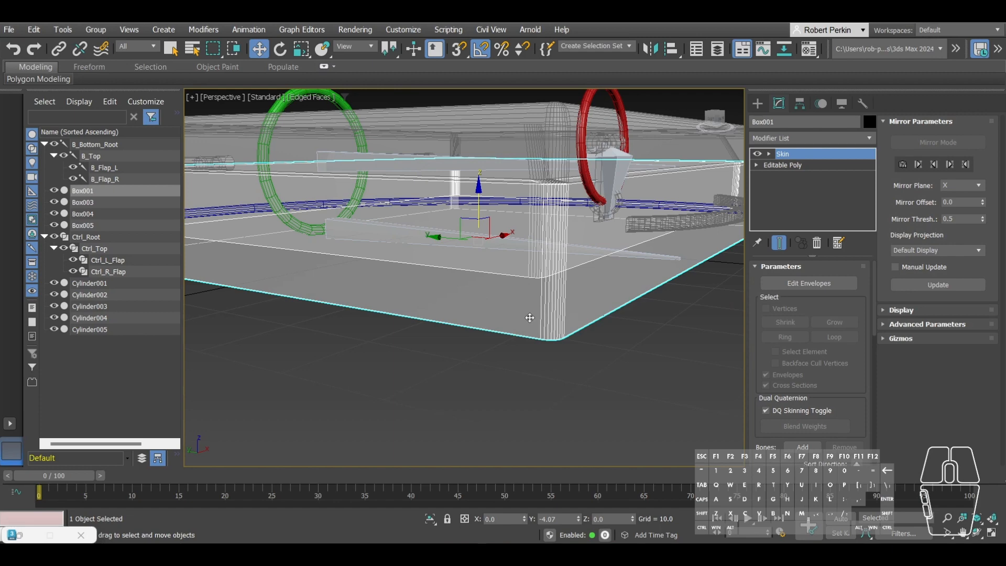
alt+middle_drag(537, 293, 483, 346)
alt+middle_drag(360, 335, 457, 364)
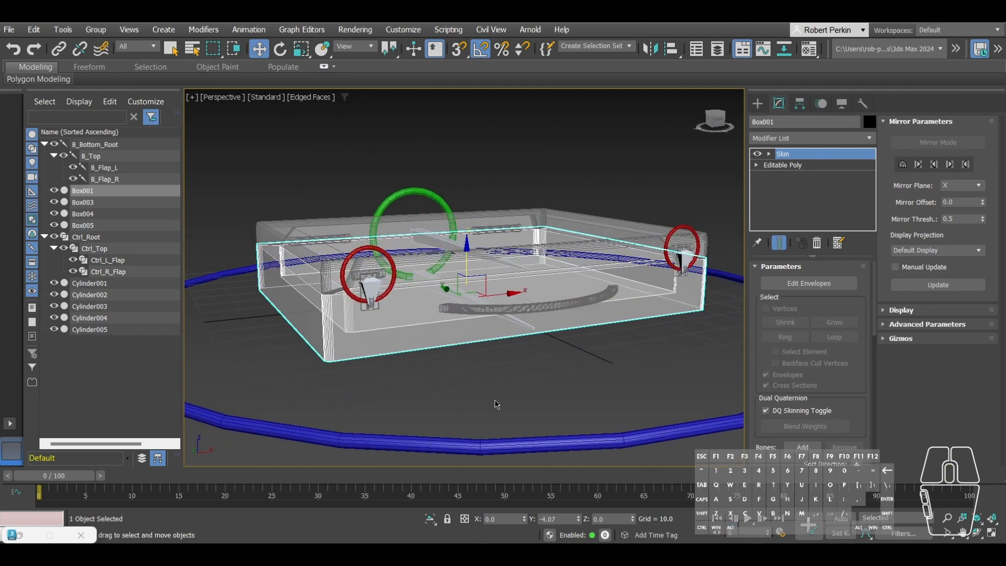
scroll(497, 404, down, 5)
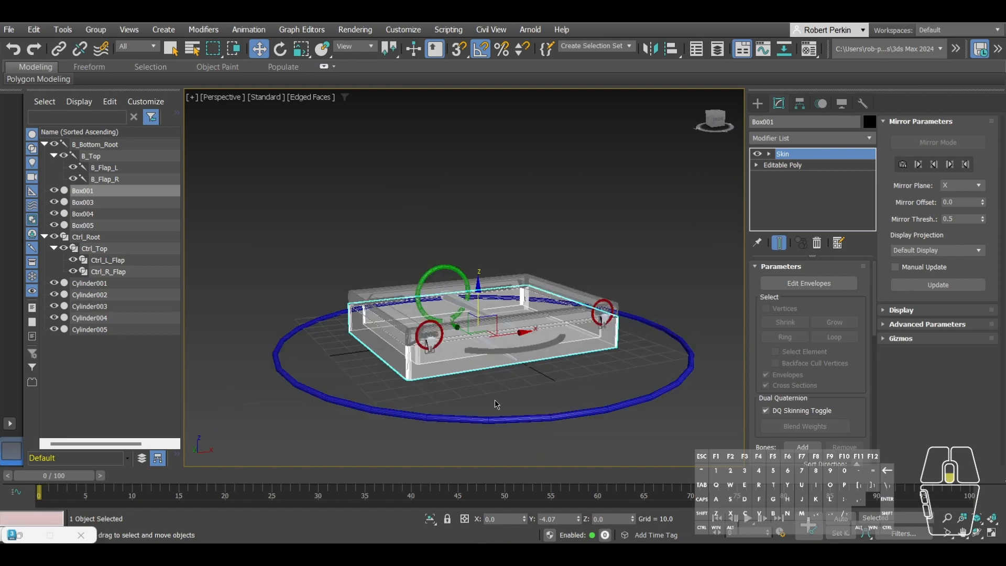
scroll(440, 356, up, 4)
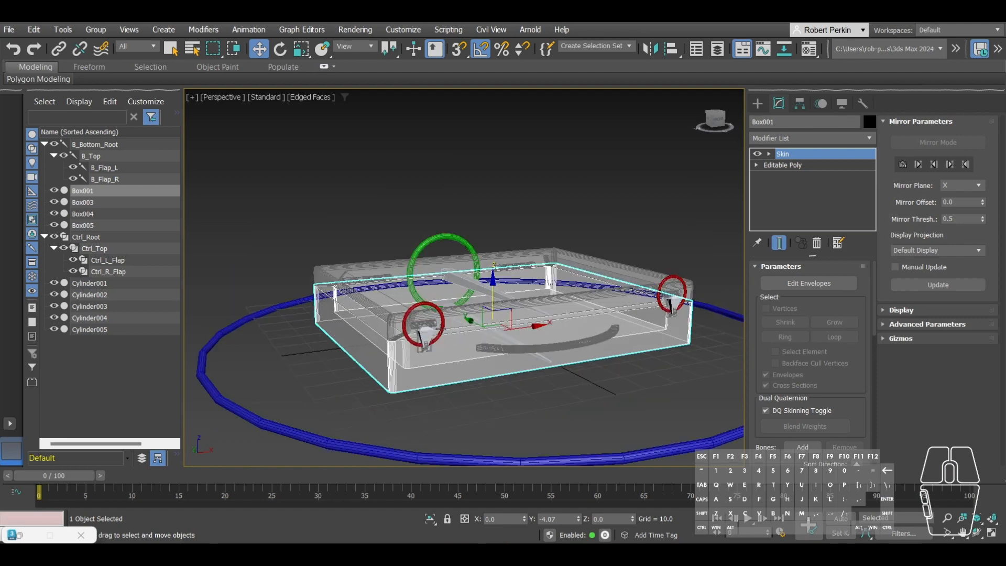
scroll(449, 336, up, 3)
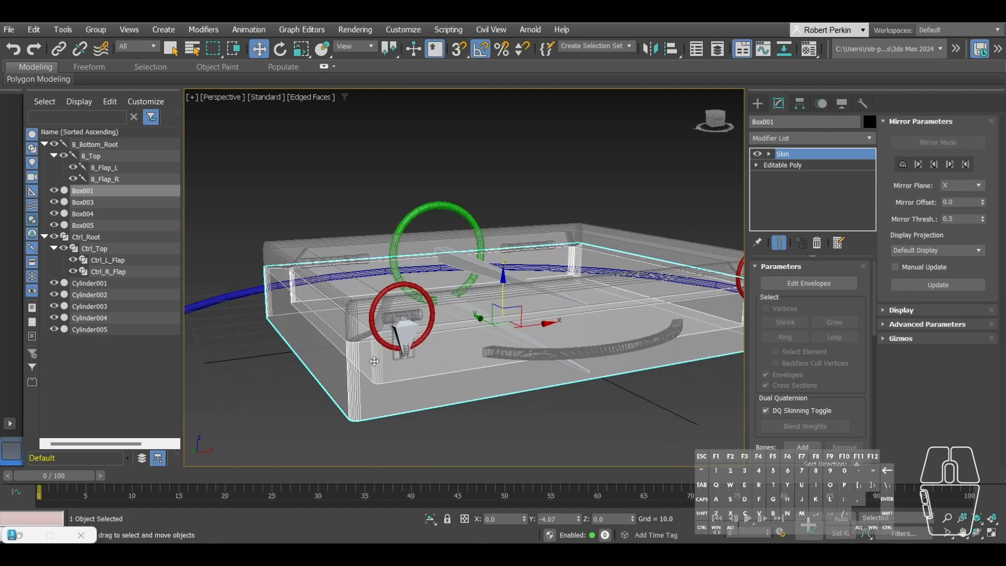
alt+middle_drag(501, 363, 390, 347)
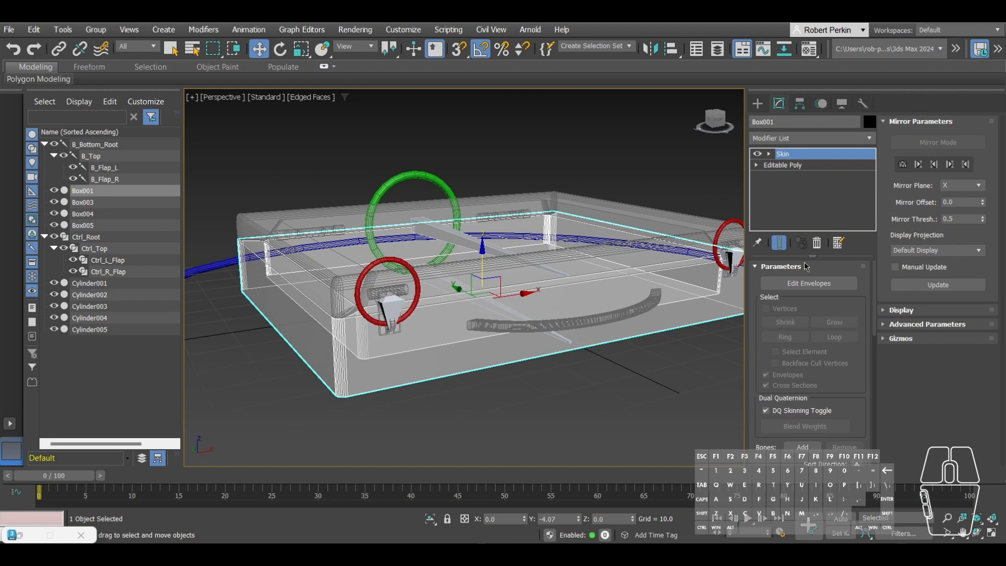
Step: Look through the Skin modifier's parameters, including dual quaternion, bones list, envelope properties and the weight solver
scroll(807, 307, down, 5)
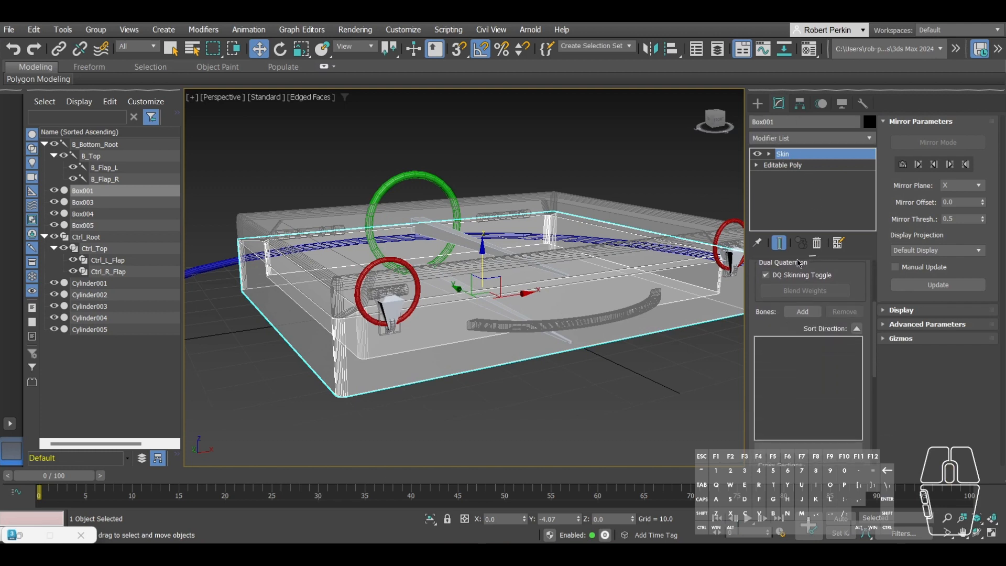
scroll(787, 314, up, 5)
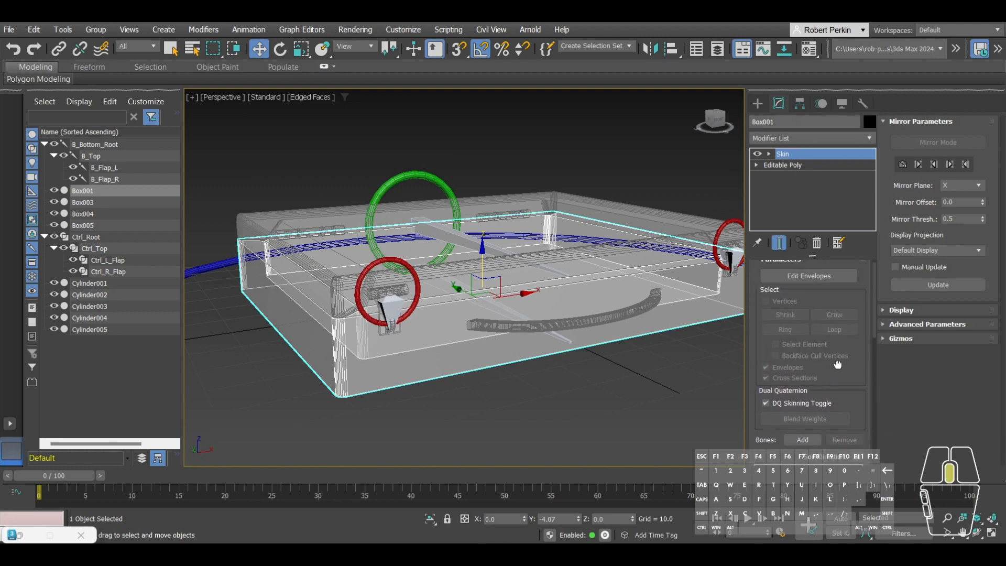
scroll(828, 294, down, 1)
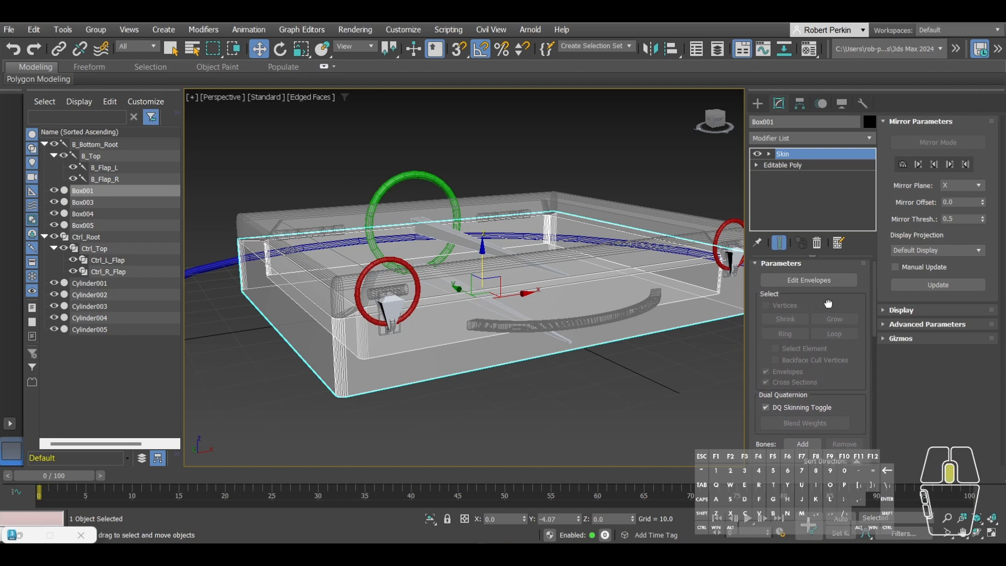
scroll(831, 282, down, 4)
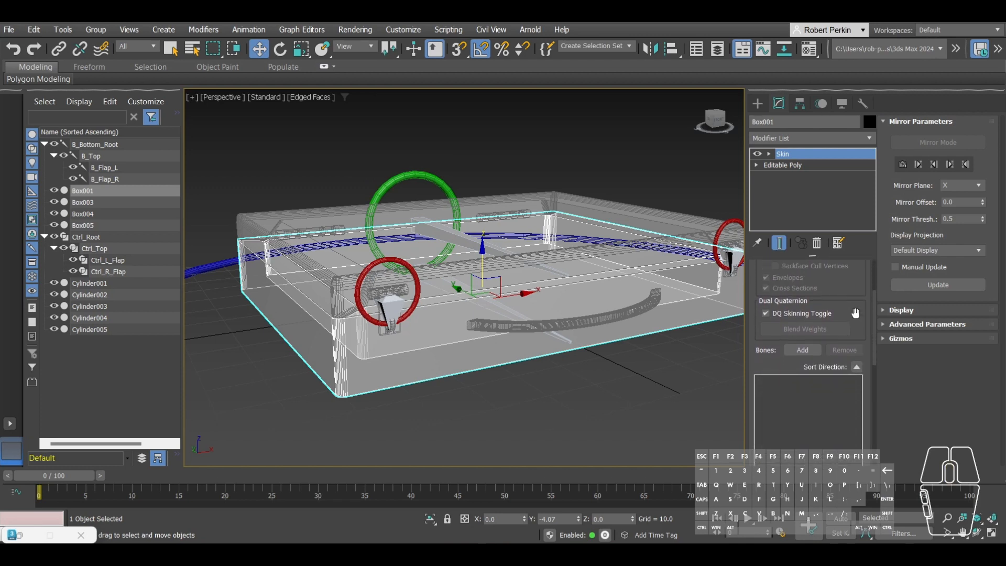
scroll(856, 335, up, 4)
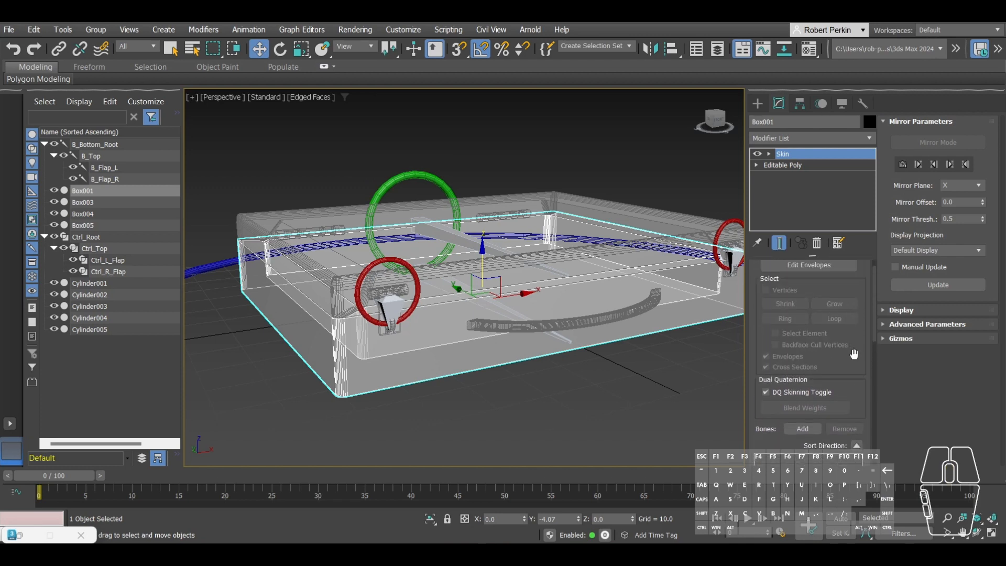
middle_drag(854, 355, 841, 282)
scroll(840, 282, down, 1)
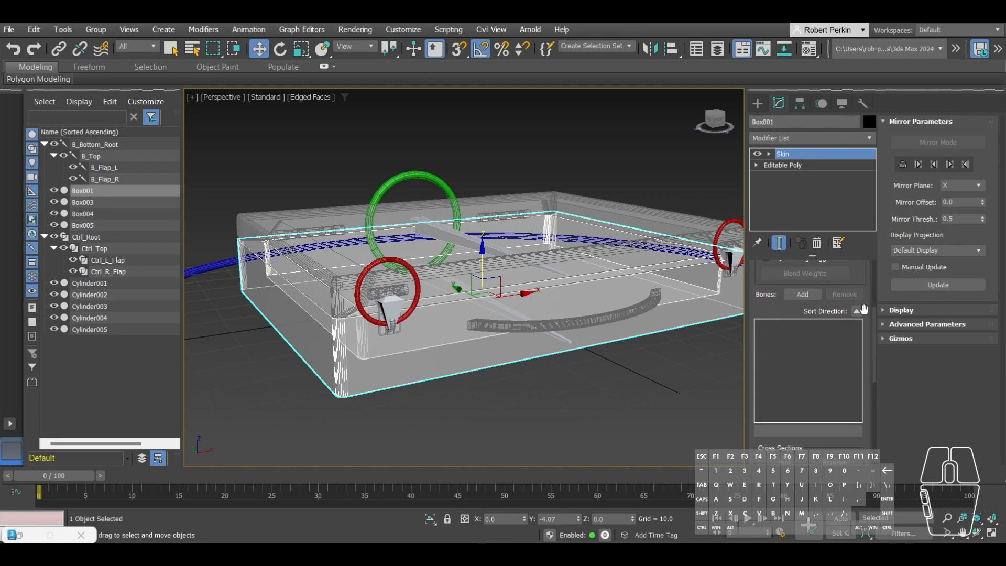
scroll(859, 315, down, 8)
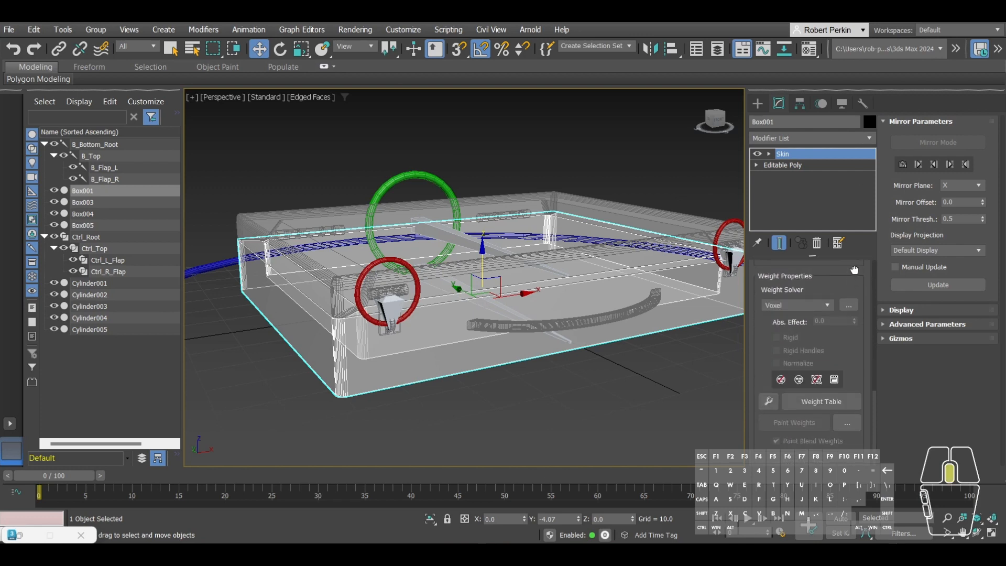
scroll(821, 336, up, 1)
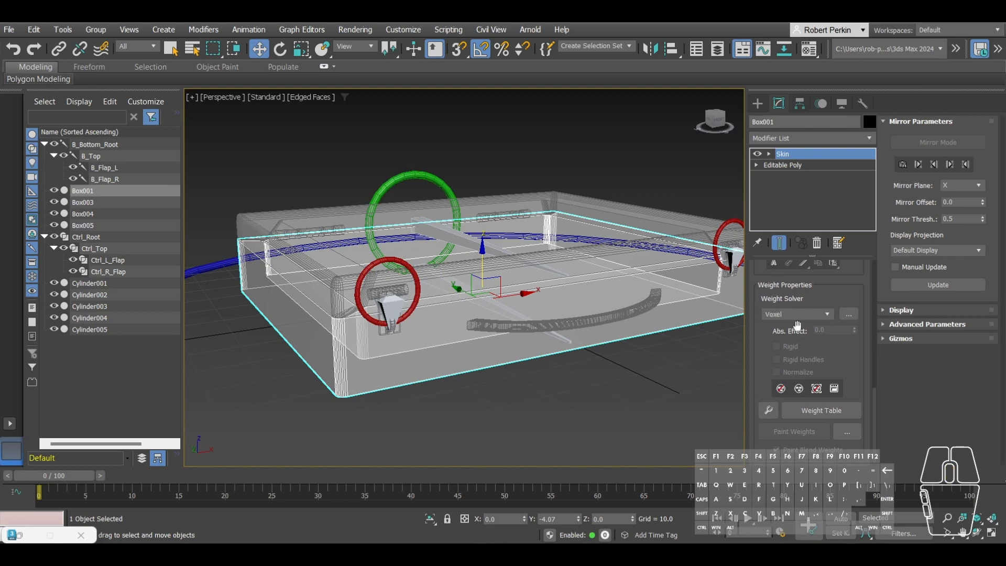
scroll(802, 343, up, 3)
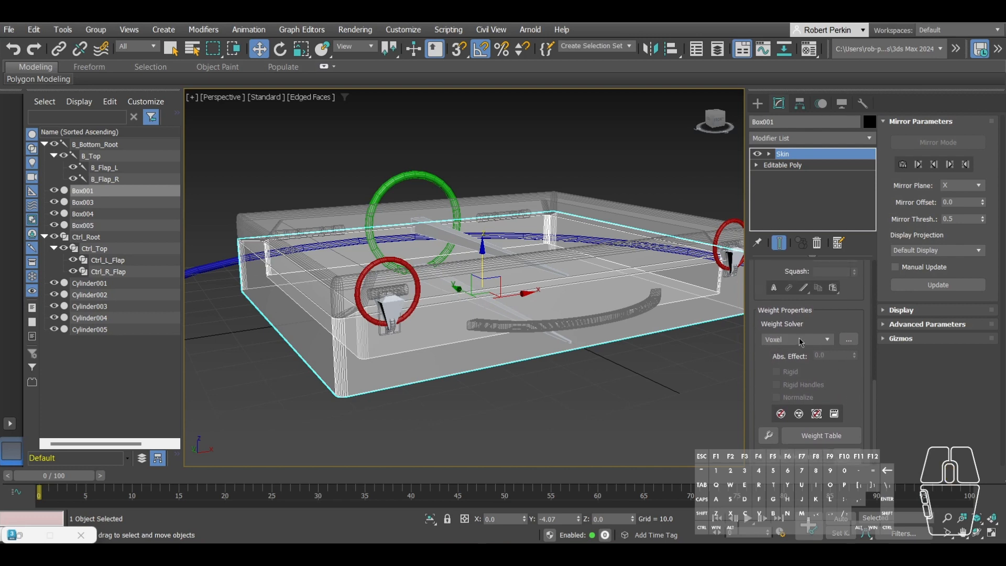
scroll(800, 341, down, 1)
scroll(801, 341, up, 1)
scroll(849, 373, up, 7)
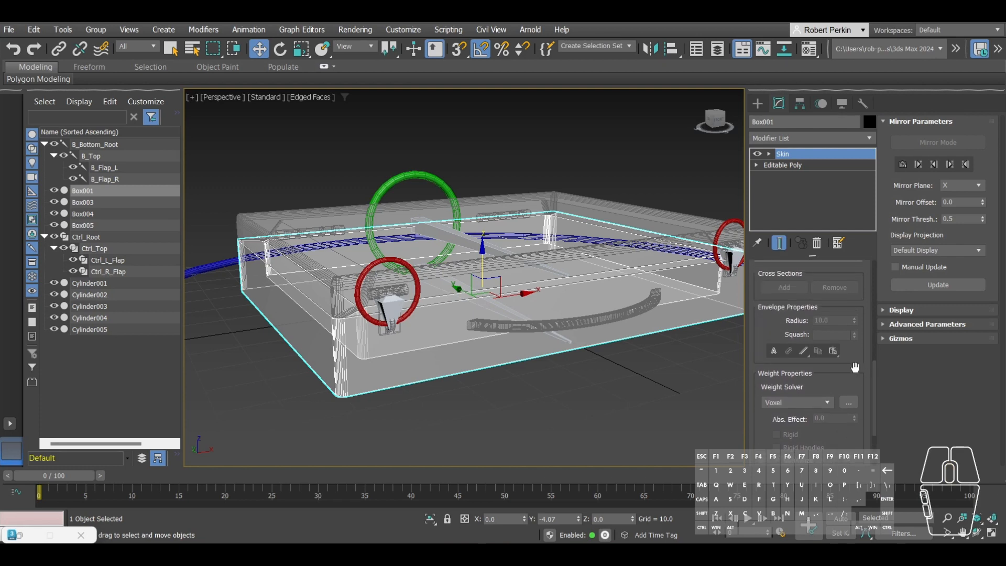
scroll(855, 367, up, 12)
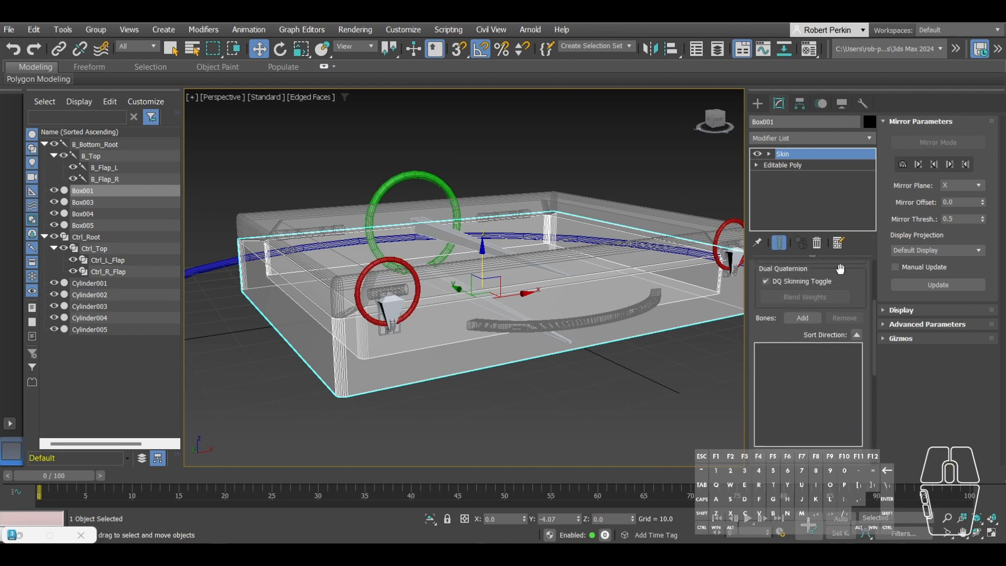
scroll(854, 282, up, 8)
Step: Add the B_Bottom_Root bone to the Skin modifier of Box001, the lower half of the briefcase
scroll(758, 287, down, 12)
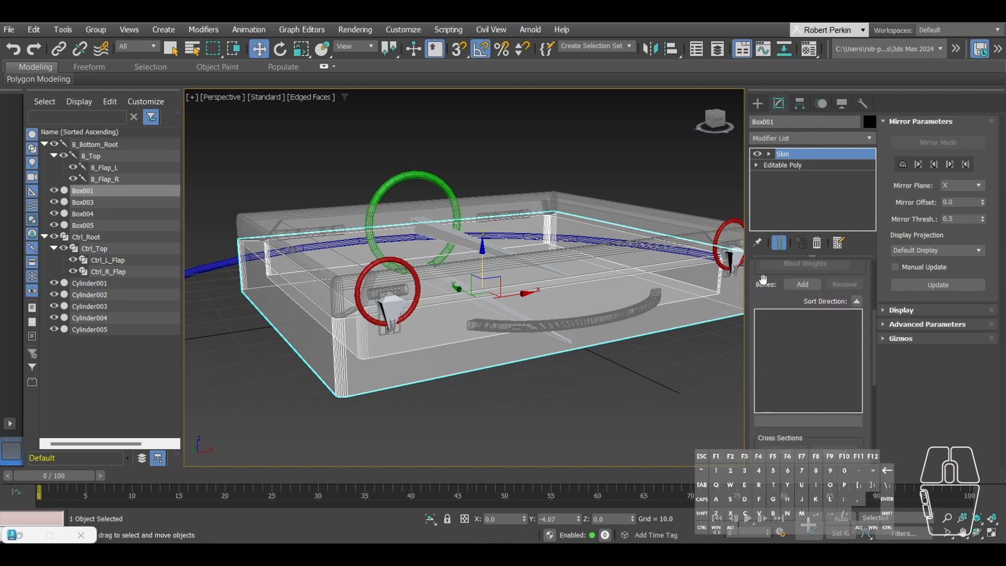
click(809, 286)
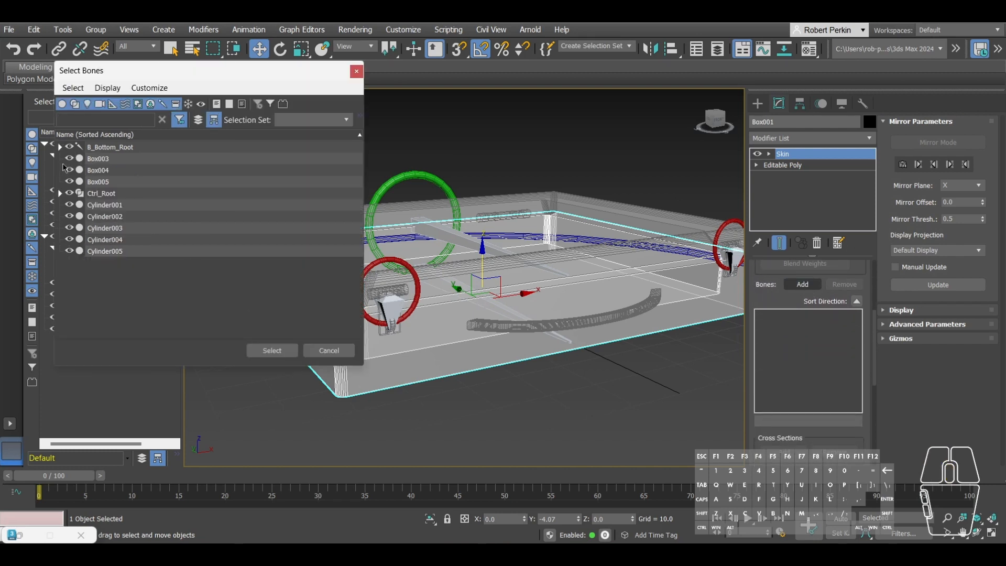
ctrl+shift+click(59, 147)
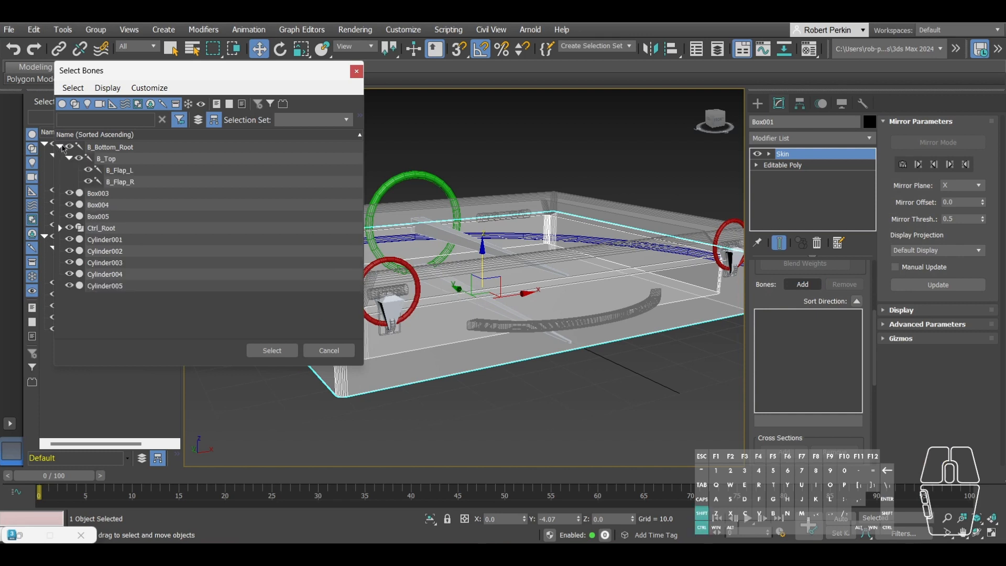
ctrl+shift+click(61, 148)
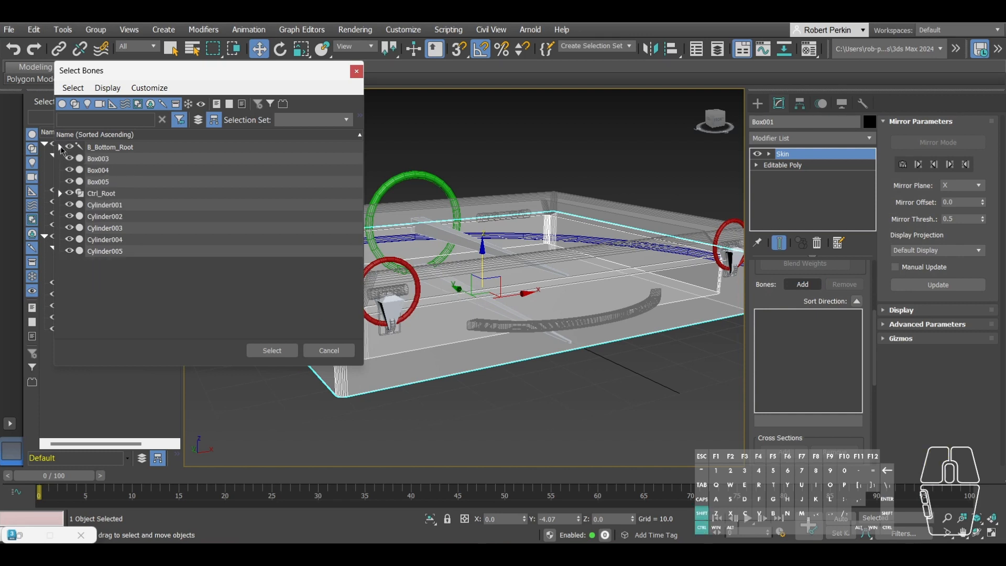
ctrl+shift+click(60, 147)
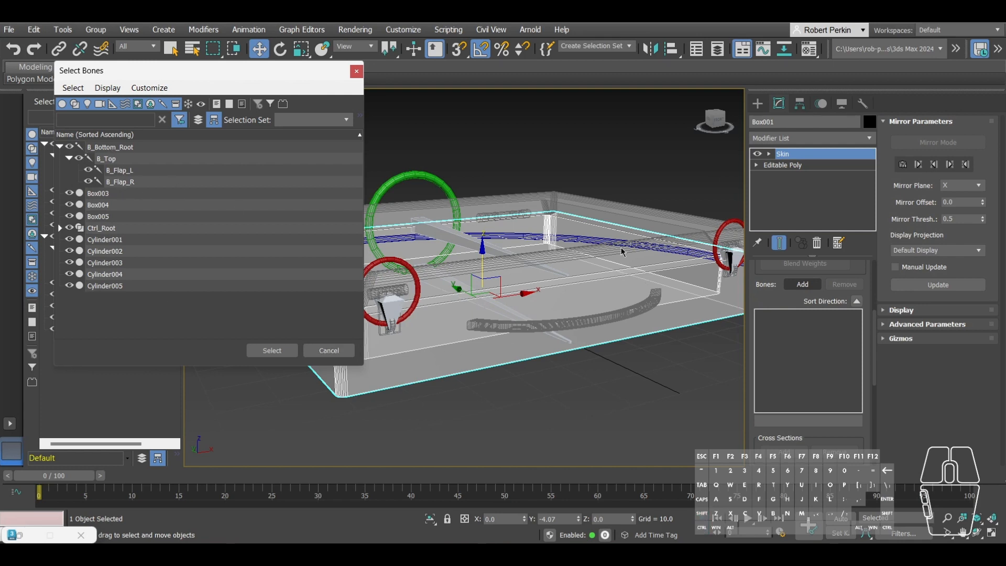
click(110, 149)
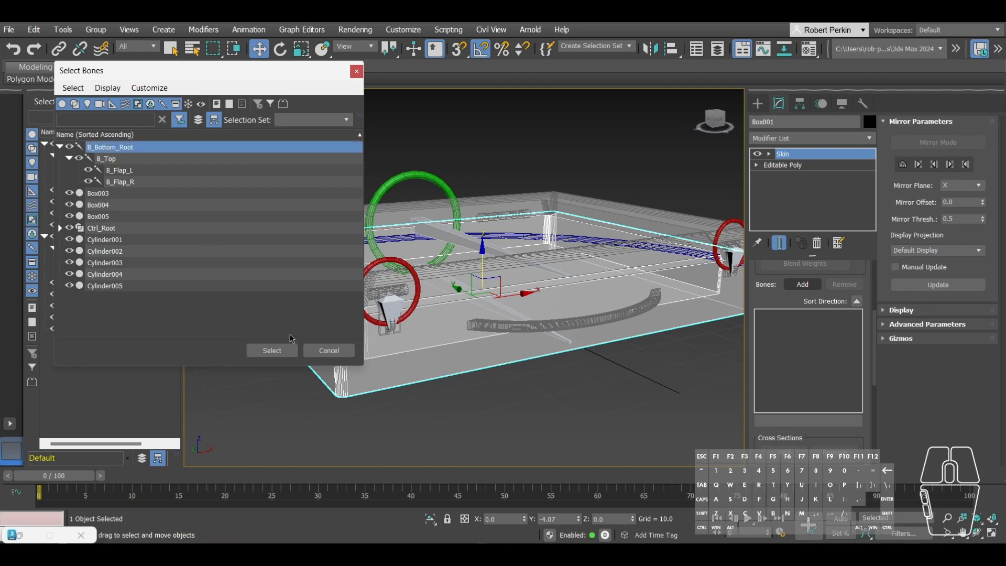
click(278, 350)
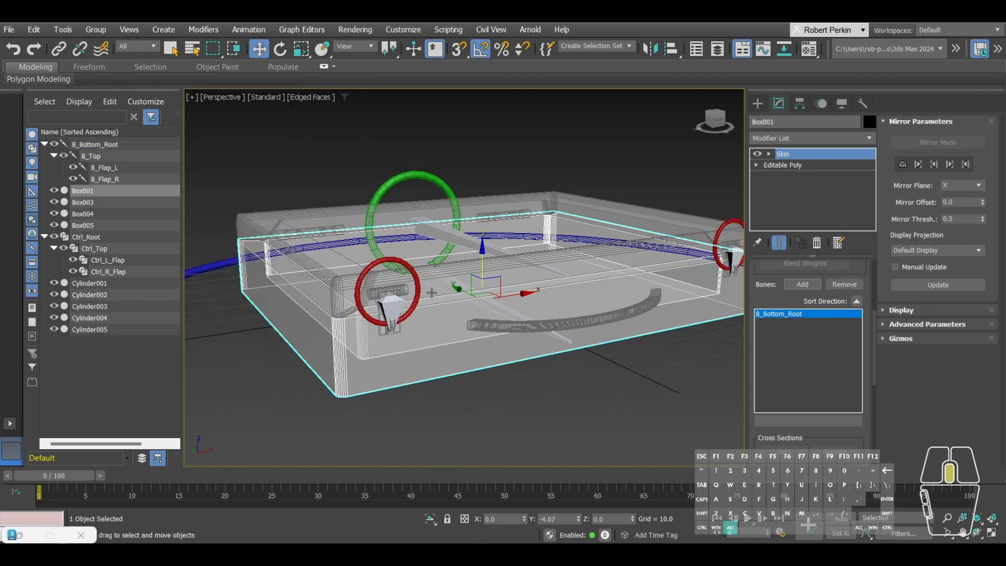
Step: Add a Skin modifier to Box005, the briefcase lid
alt+middle_drag(432, 292, 472, 309)
click(380, 304)
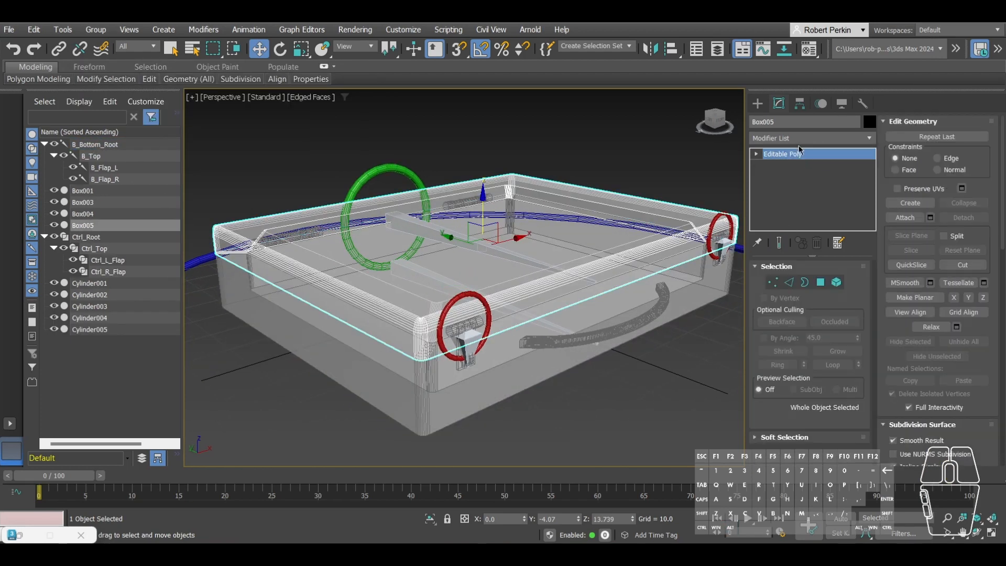
click(798, 138)
text(skin)
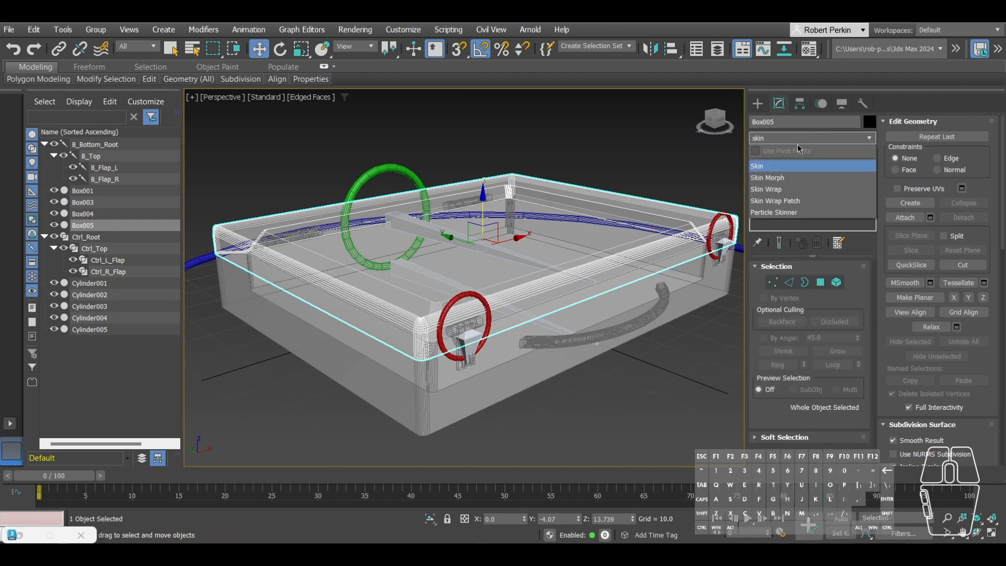
key(Return)
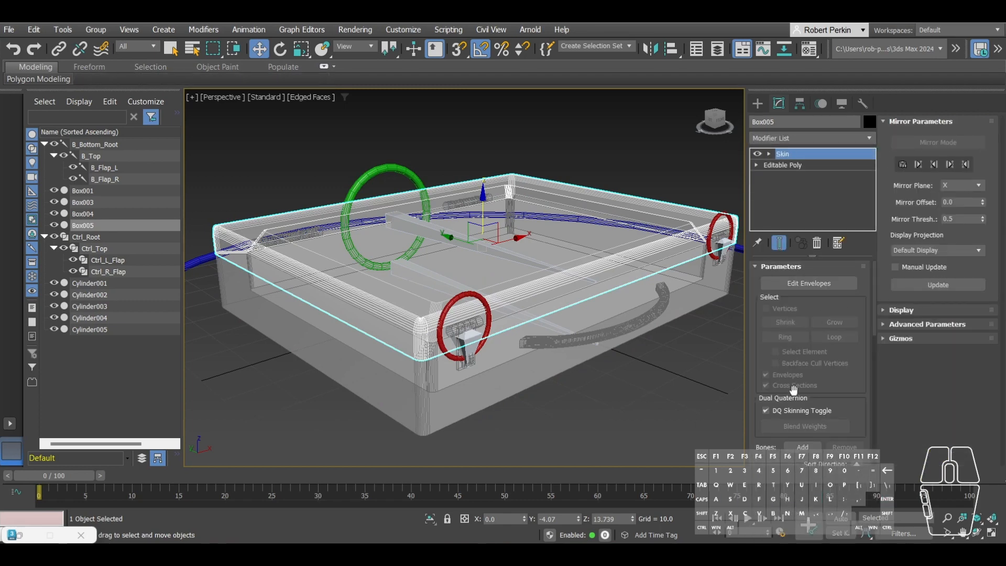
Step: Assign the B_Top bone to the lid's Skin modifier
click(803, 447)
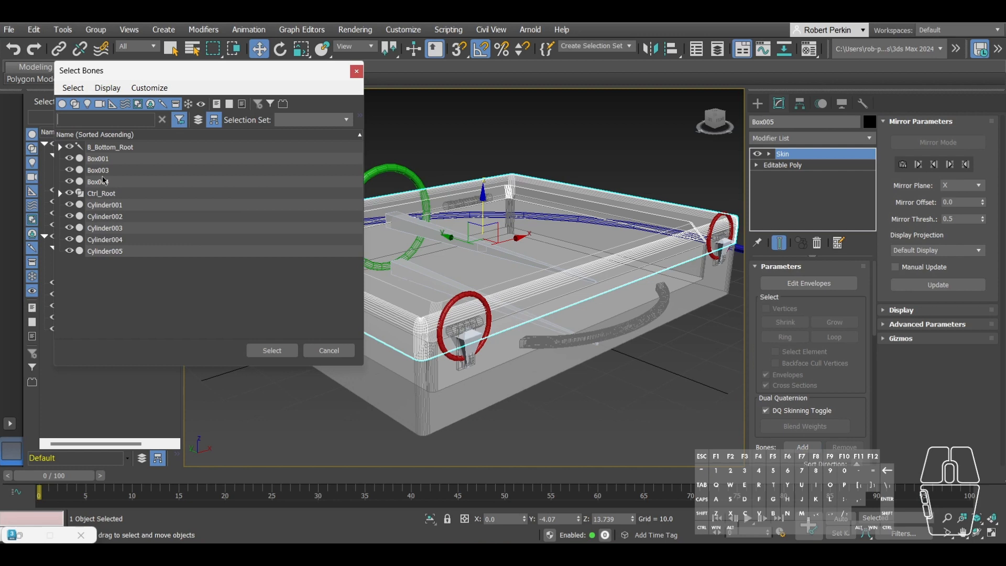
click(60, 147)
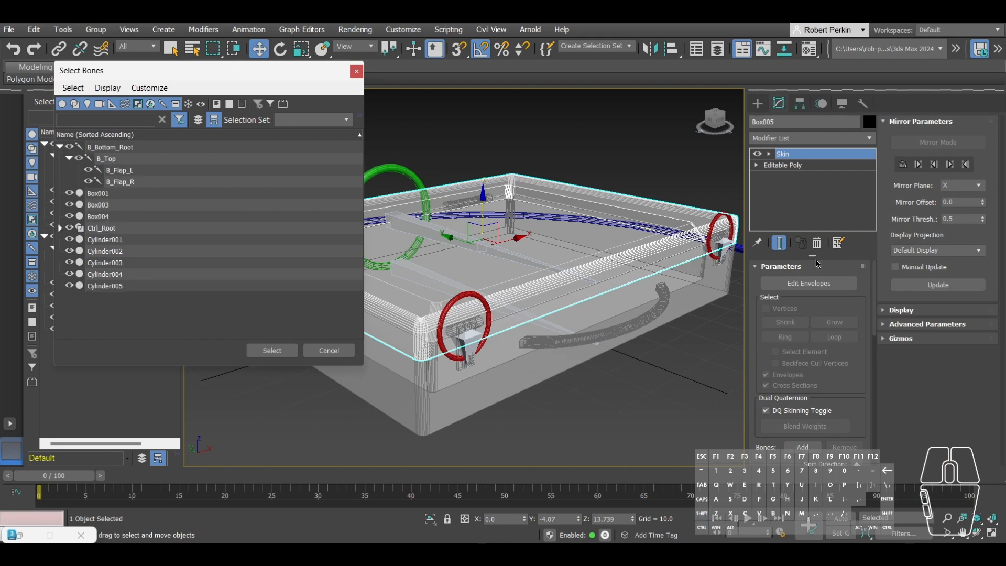
click(118, 160)
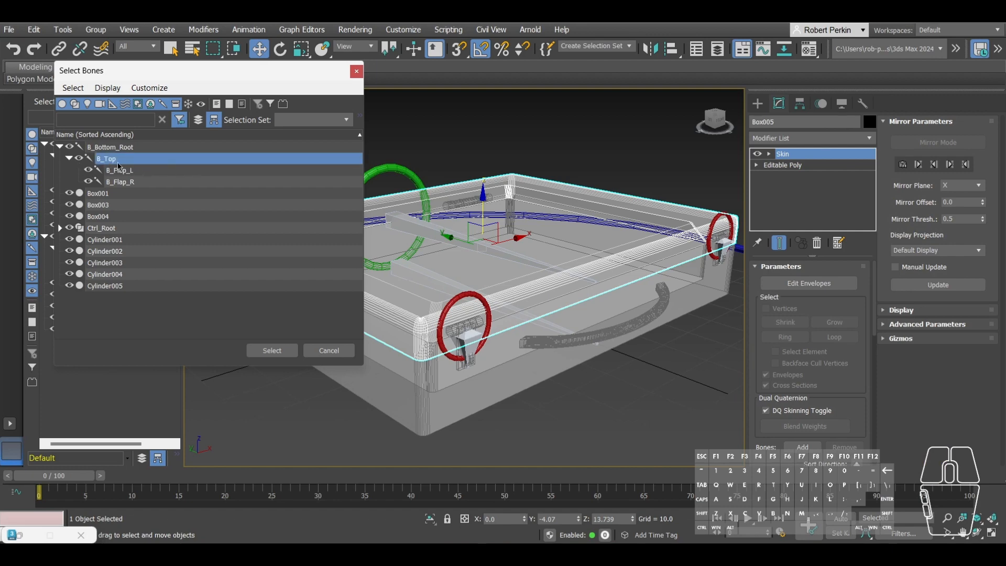
click(272, 351)
Step: Add a Skin modifier to Cylinder005, one of the two hinge cylinders at the back of the case
alt+middle_drag(478, 276, 440, 294)
scroll(449, 309, up, 3)
click(450, 322)
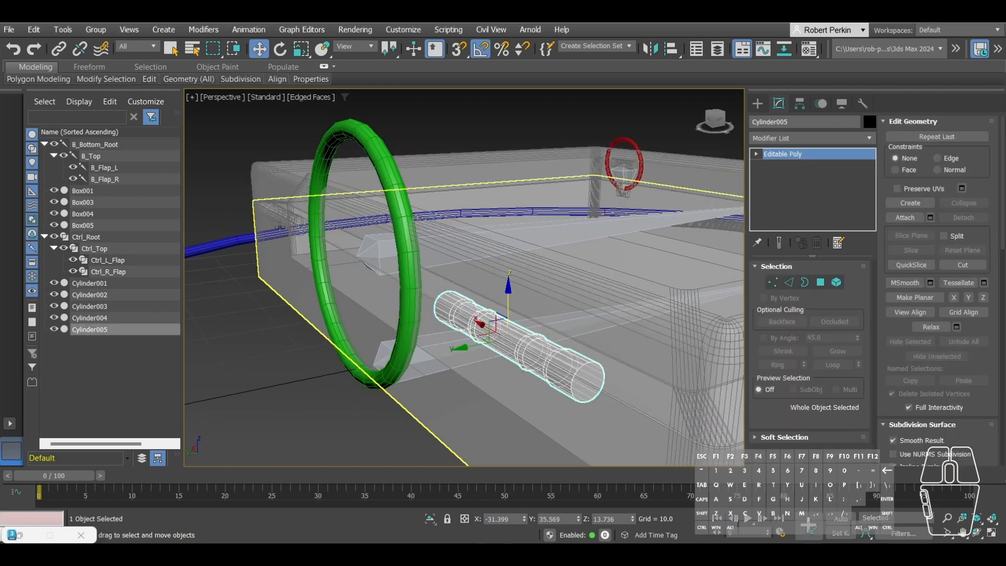
click(785, 137)
text(skin)
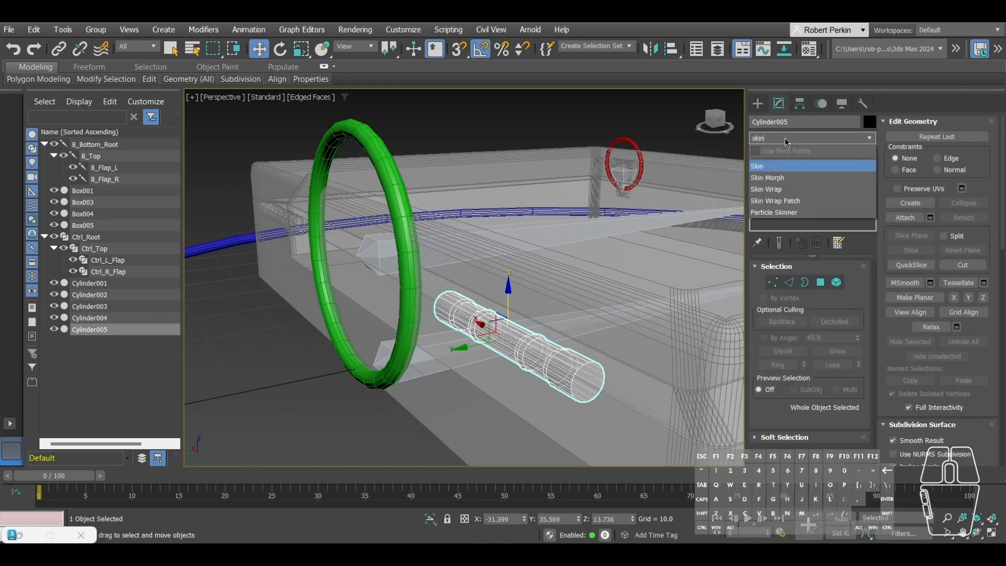
key(Return)
alt+middle_drag(418, 237, 439, 239)
scroll(439, 239, down, 3)
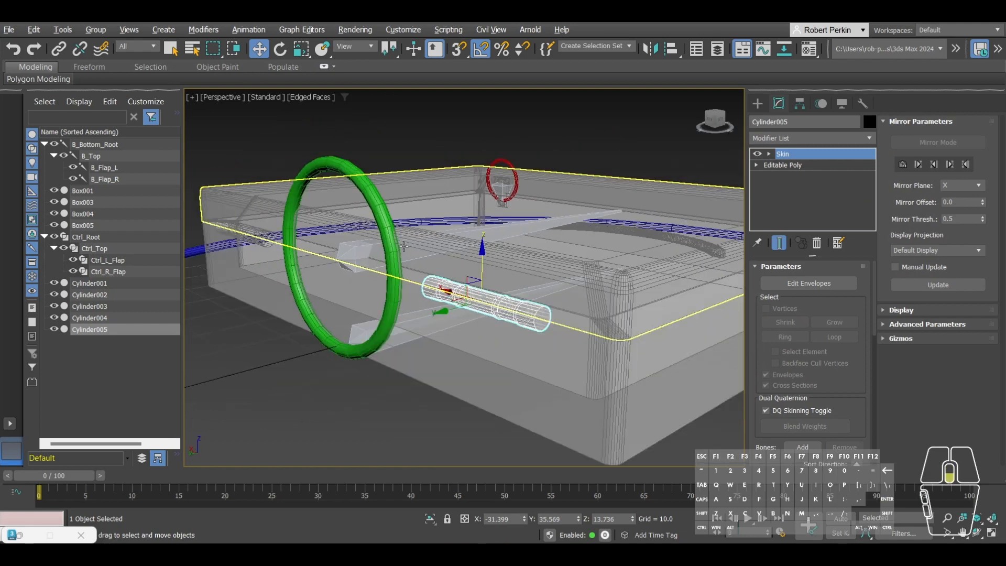
middle_drag(435, 289, 477, 293)
shift+click(286, 236)
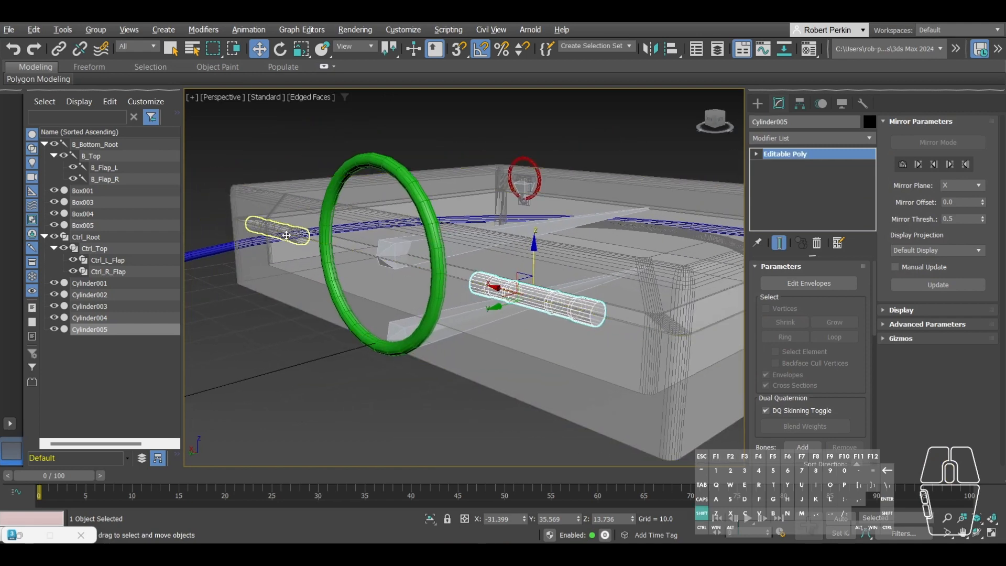
click(286, 236)
ctrl+click(518, 292)
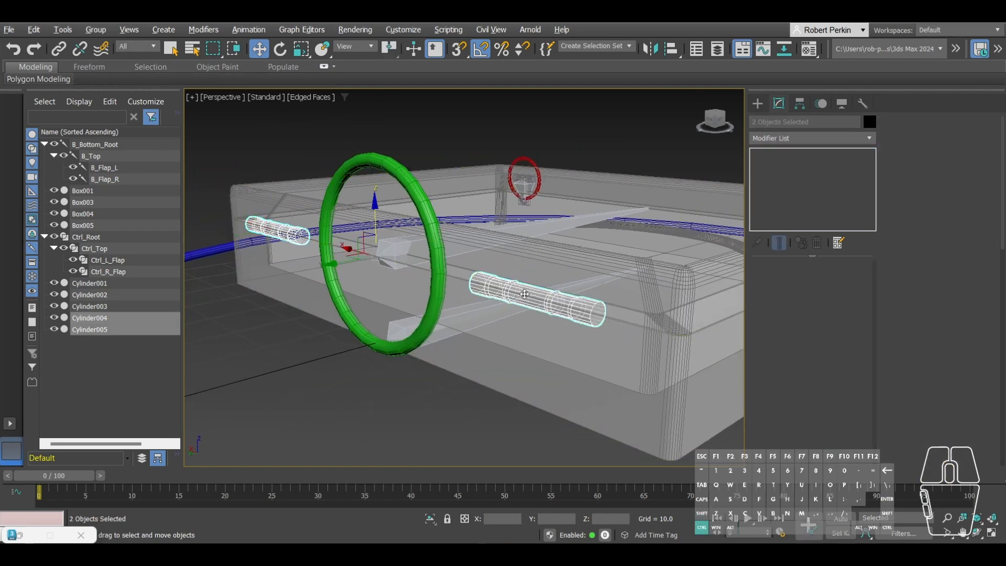
click(791, 138)
key(Escape)
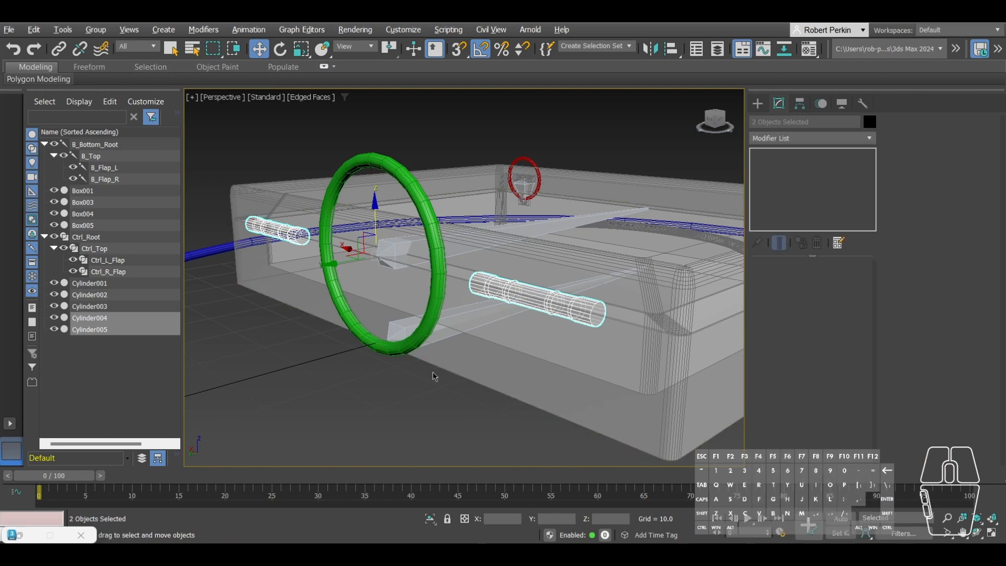
click(425, 396)
Step: Reselect the skinned hinge Cylinder005 and add the B_Top bone to its Skin modifier
click(491, 296)
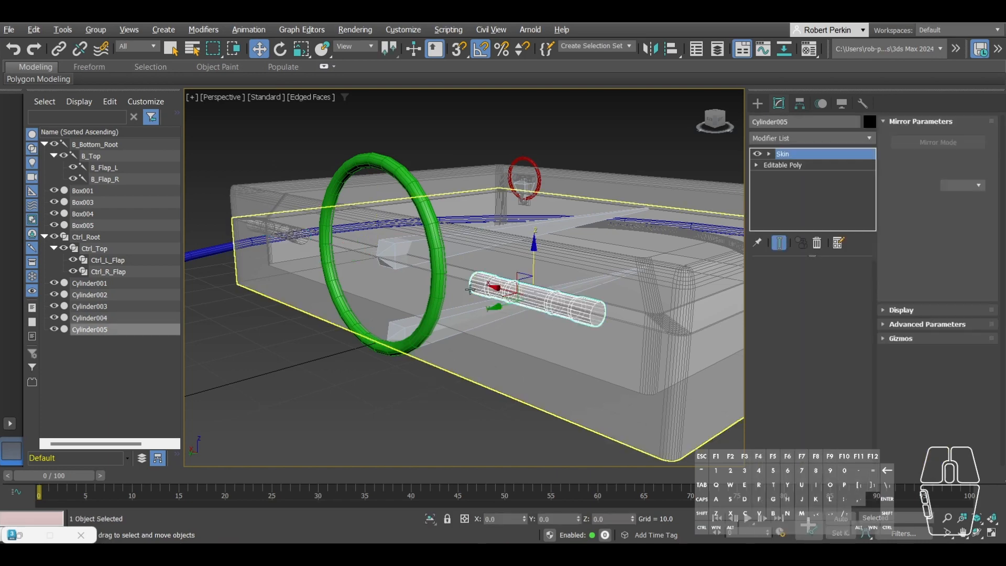
mouse_move(491, 296)
alt+middle_down()
mouse_move(408, 294)
mouse_move(487, 302)
alt+middle_up()
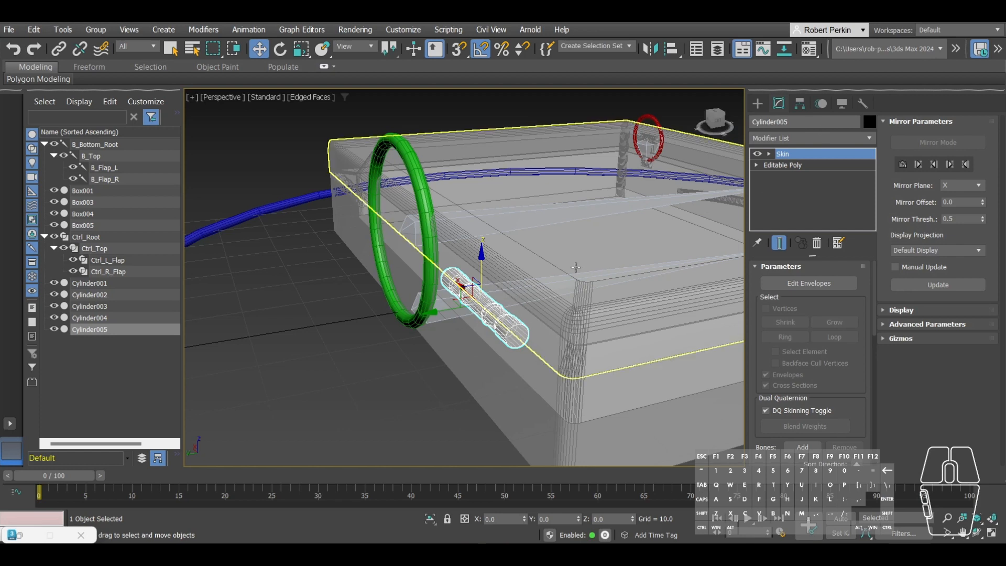
scroll(819, 314, down, 5)
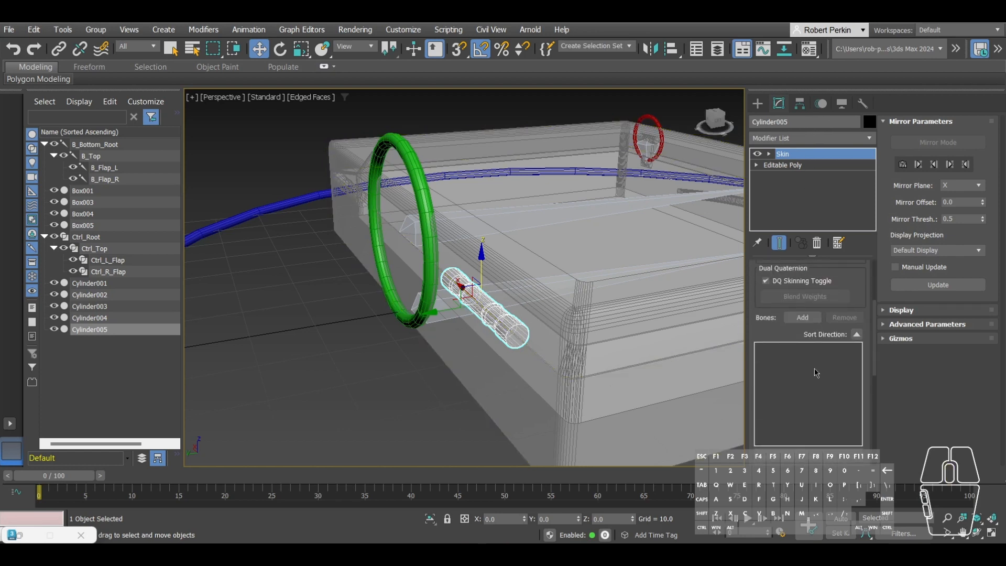
click(802, 317)
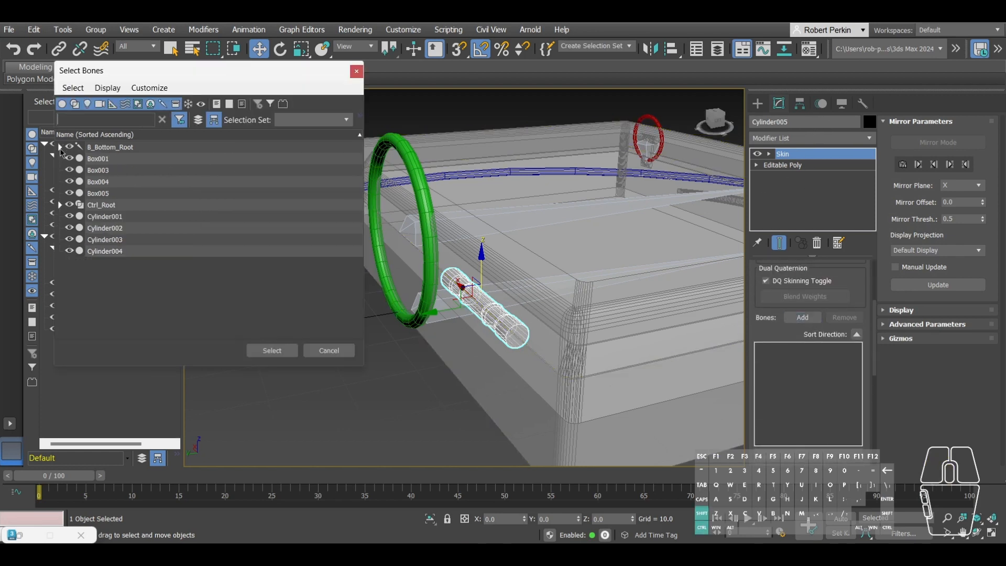
click(61, 147)
click(94, 159)
click(272, 350)
Step: Add a Skin modifier to Cylinder004, the other hinge cylinder at the back of the case
alt+middle_drag(388, 229, 420, 248)
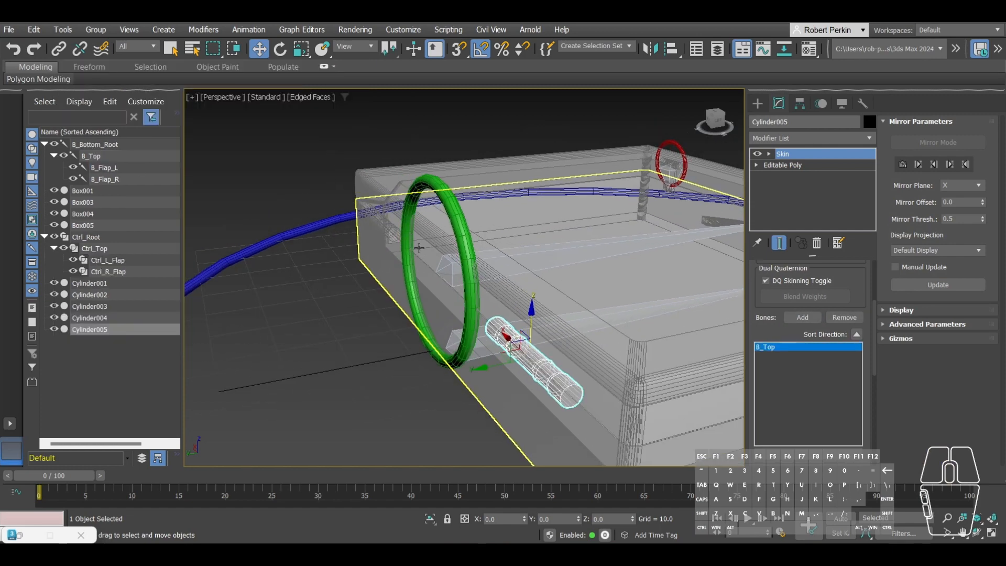
click(379, 219)
click(792, 138)
text(s)
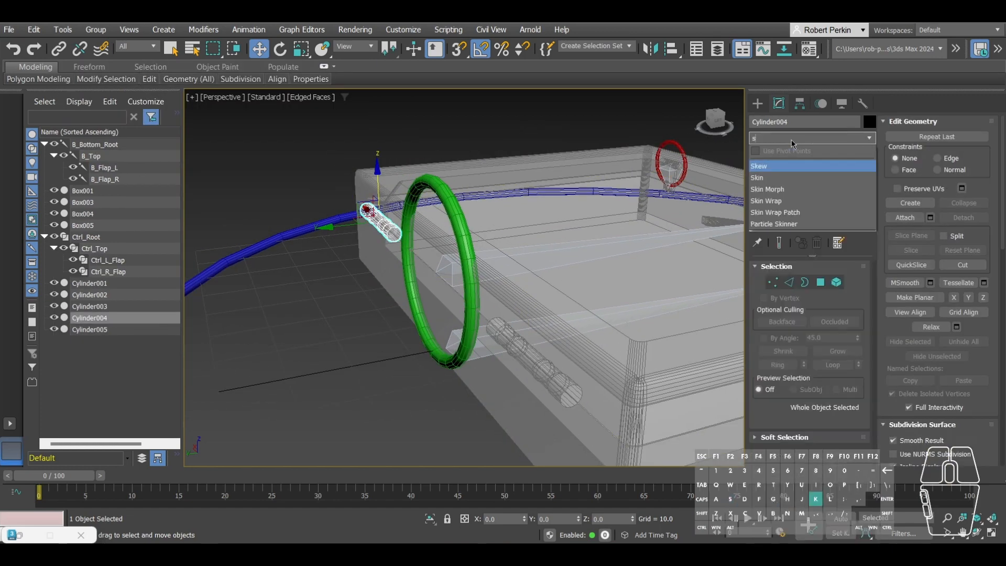
text(kin)
key(Return)
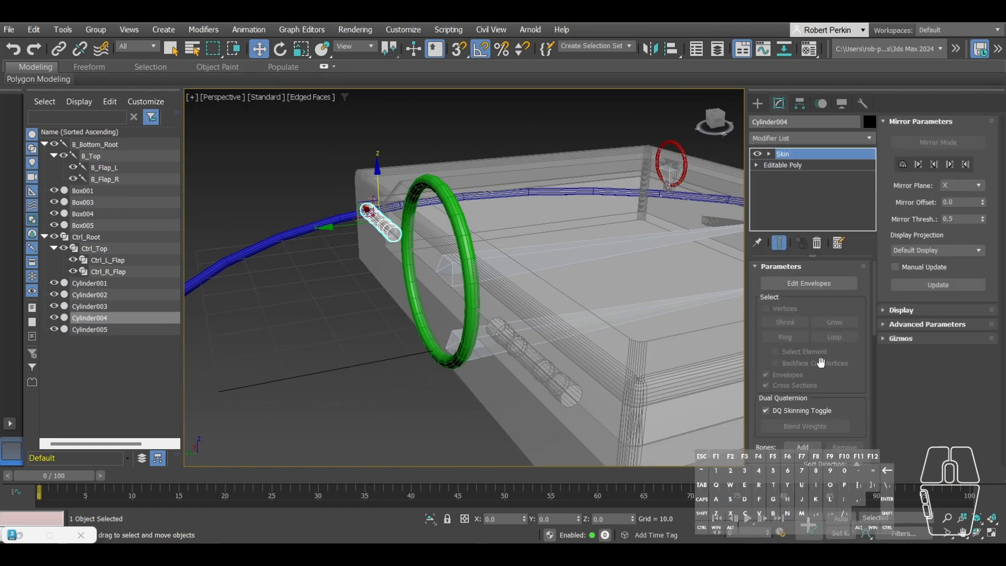
Step: Assign the B_Top bone to the Skin modifier of hinge Cylinder004
click(803, 447)
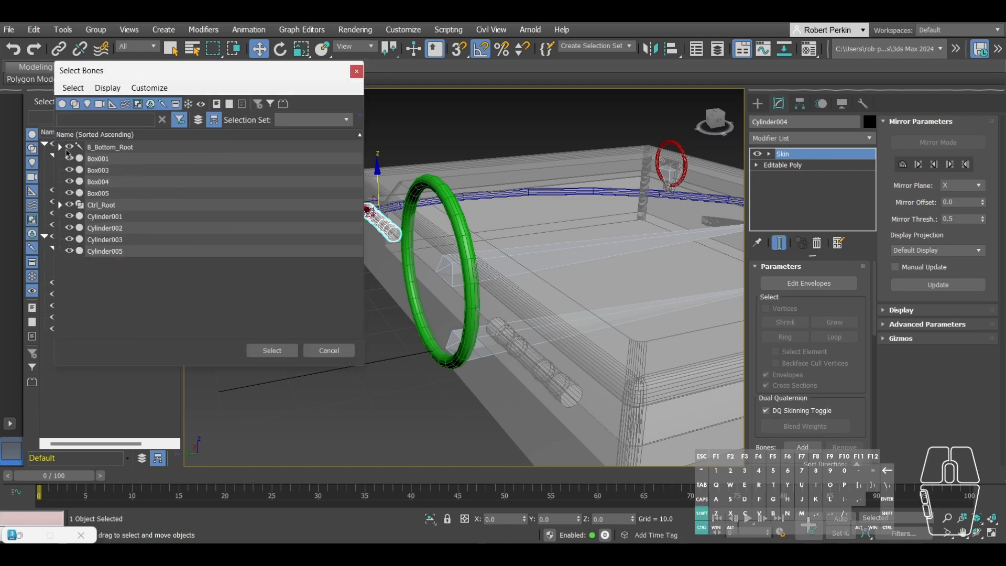
ctrl+shift+click(61, 147)
click(119, 159)
click(268, 348)
Step: Add a Skin modifier to Box004, the right latch flap on the front of the case
middle_drag(471, 251, 393, 265)
alt+middle_drag(393, 264, 463, 304)
middle_drag(463, 303, 469, 292)
scroll(527, 300, up, 6)
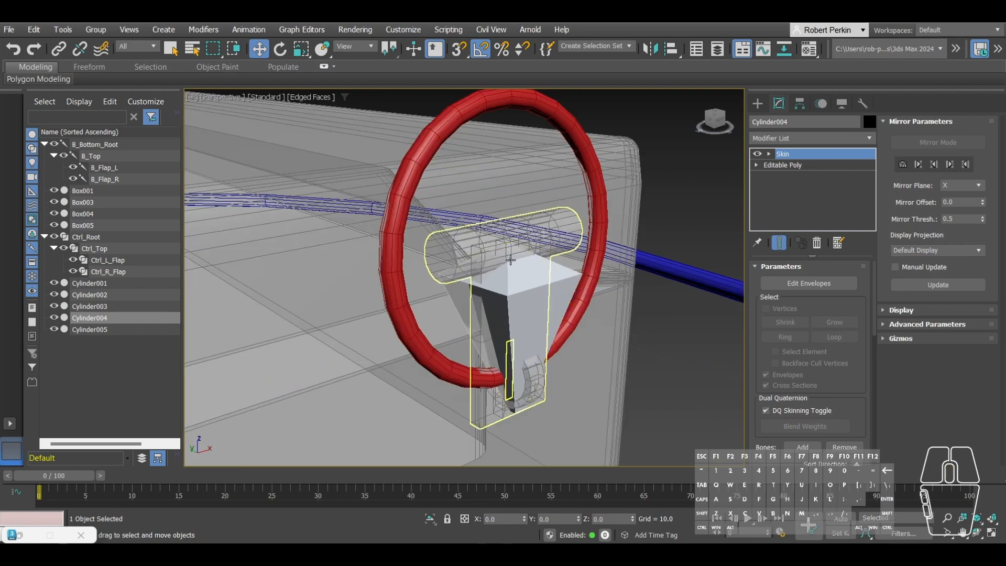
click(511, 260)
click(786, 138)
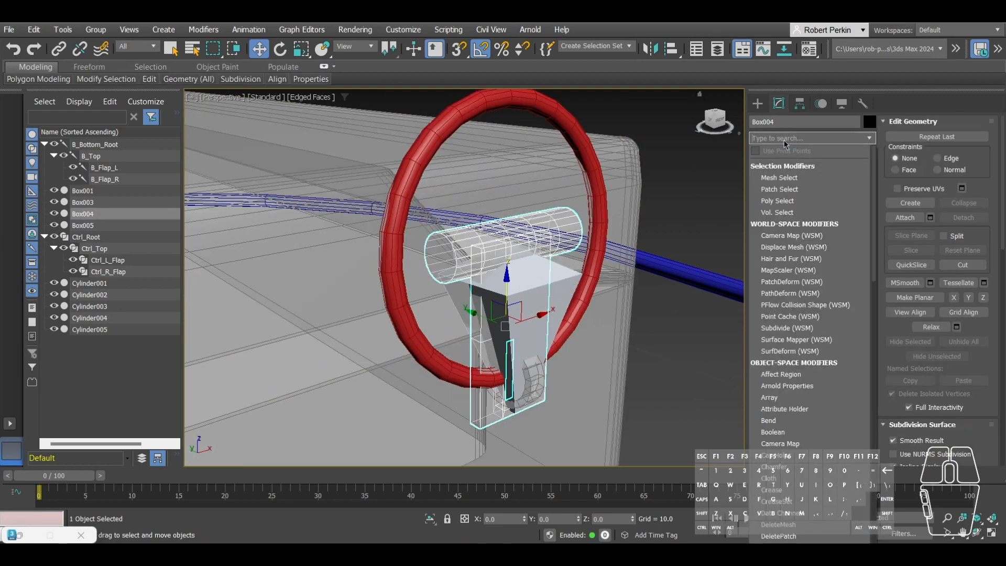
text(skin)
key(Return)
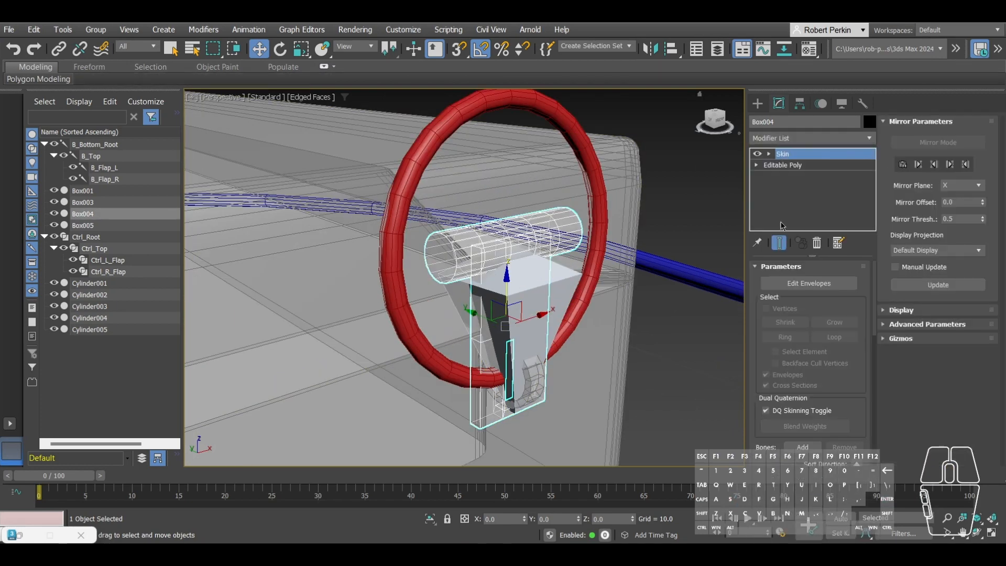
Step: Add the B_Flap_R bone to the right latch flap's Skin modifier
scroll(785, 420, down, 5)
click(802, 412)
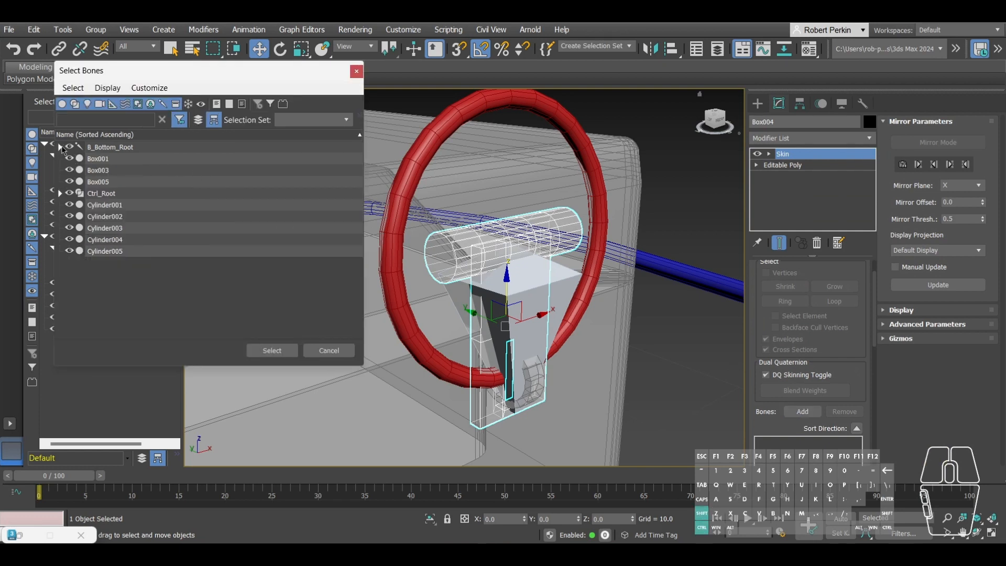
click(60, 147)
click(136, 171)
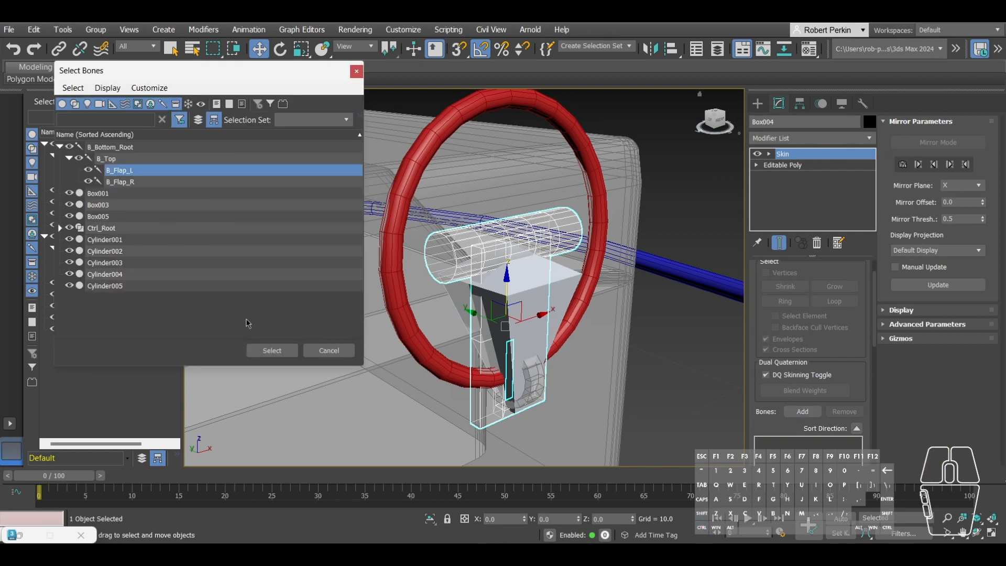
click(180, 181)
click(284, 351)
Step: Add a Skin modifier to Box003, the left latch flap on the front of the case
scroll(362, 333, down, 5)
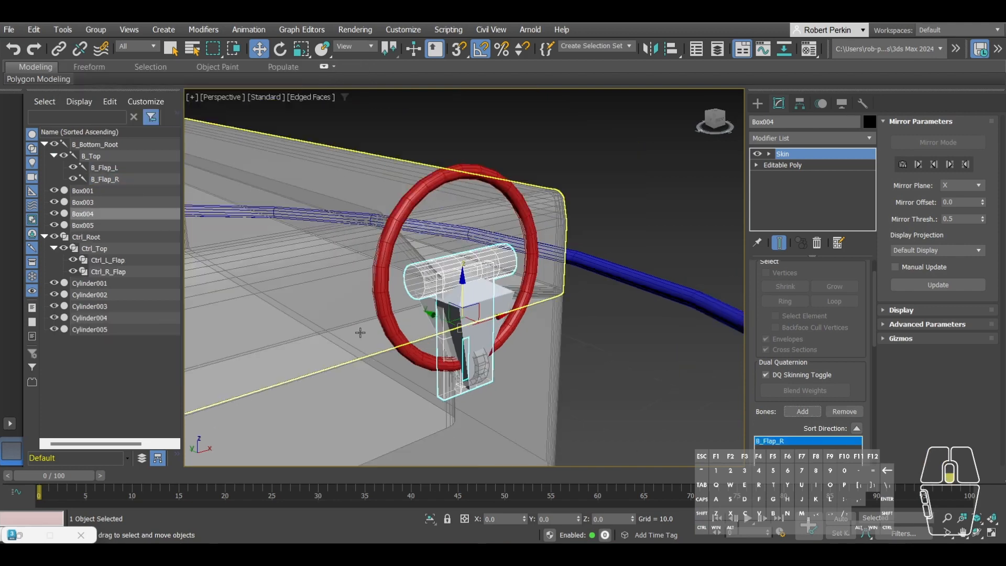
middle_drag(359, 333, 540, 256)
scroll(456, 272, down, 2)
middle_drag(189, 338, 354, 264)
click(296, 277)
scroll(315, 304, up, 5)
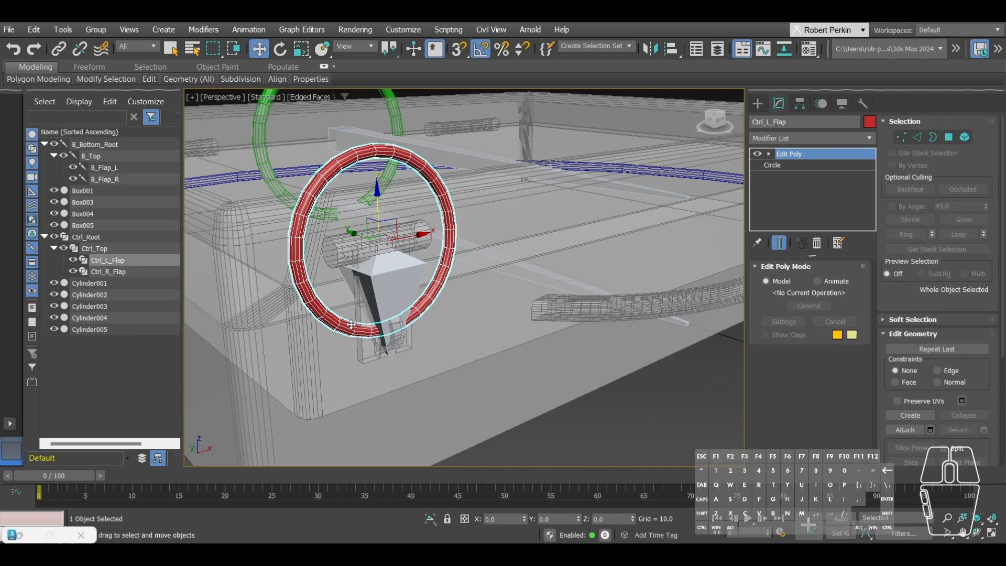
click(354, 262)
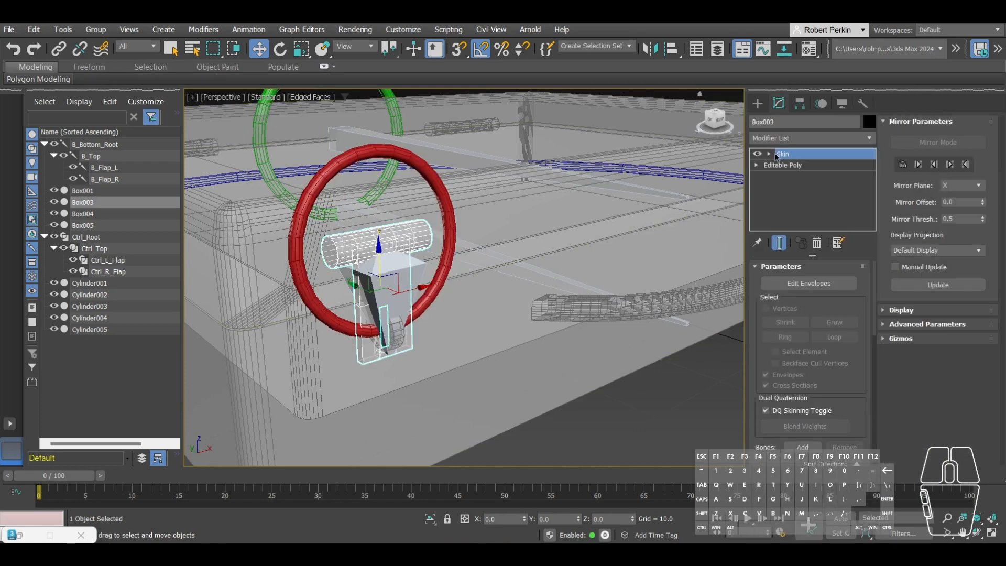
Step: Add the B_Flap_L bone to the Skin modifier of Box003, the left latch flap
scroll(837, 332, down, 5)
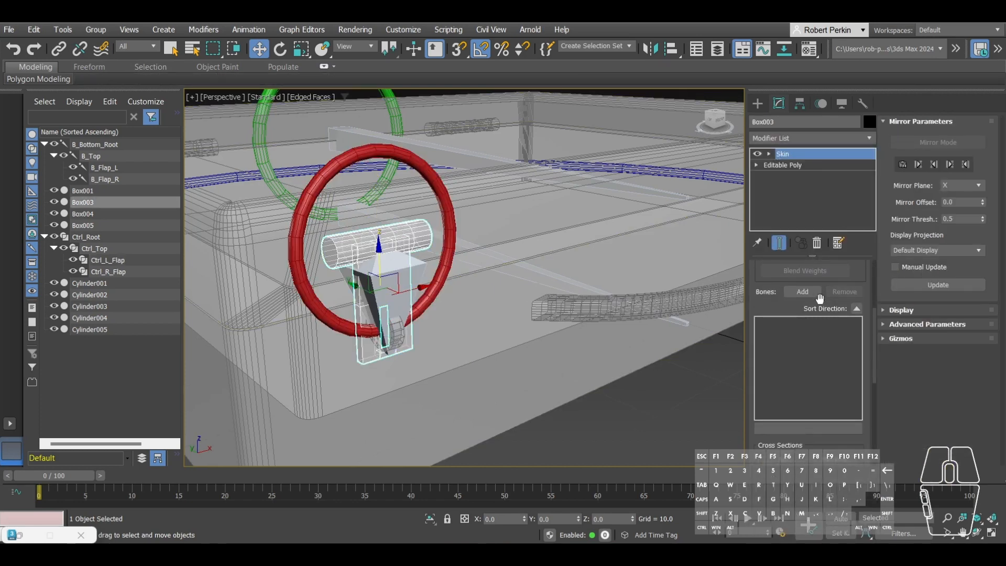
click(802, 292)
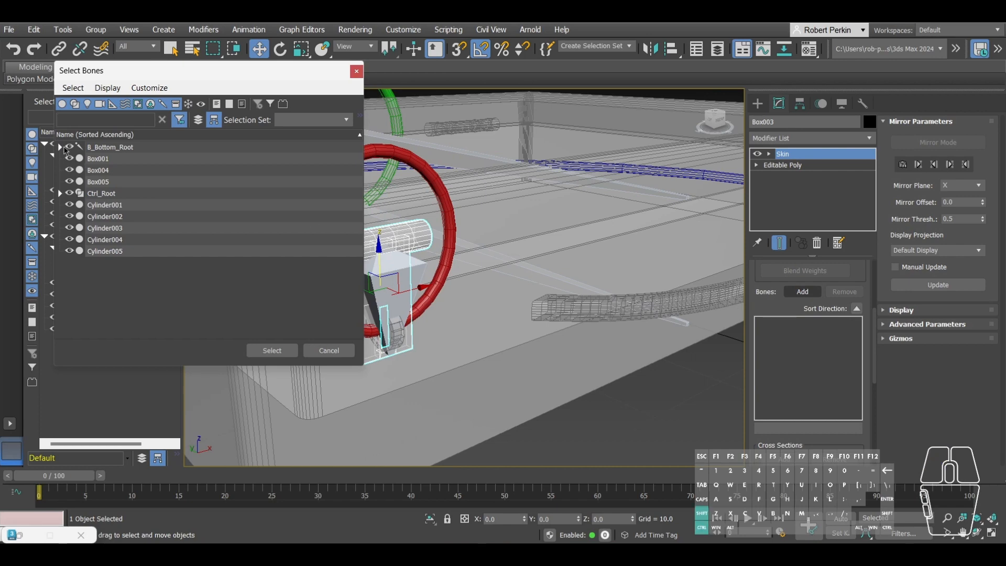
click(61, 147)
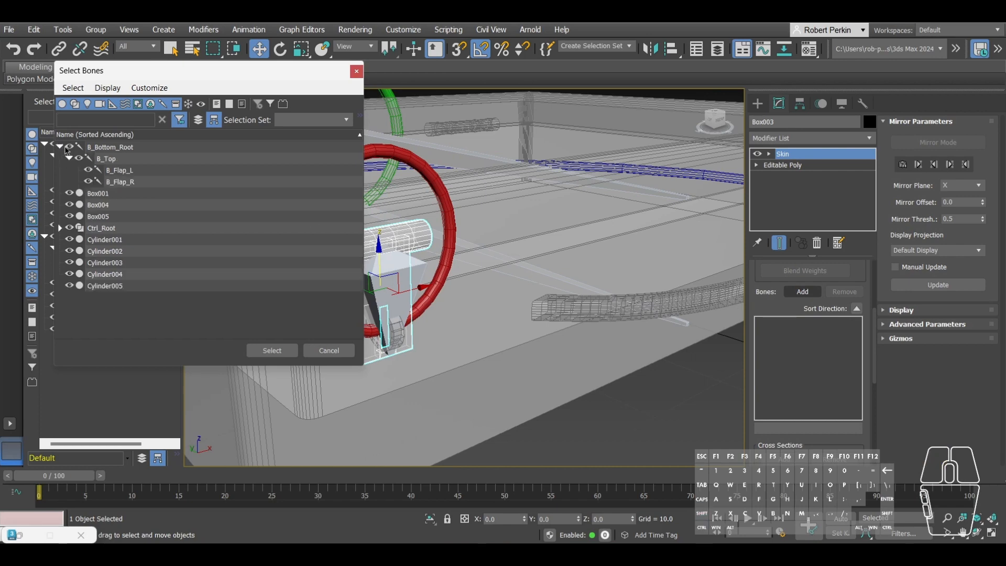
click(118, 171)
click(272, 350)
Step: Check which bone is assigned in the Skin modifier of Box004, the right latch flap
scroll(464, 278, down, 5)
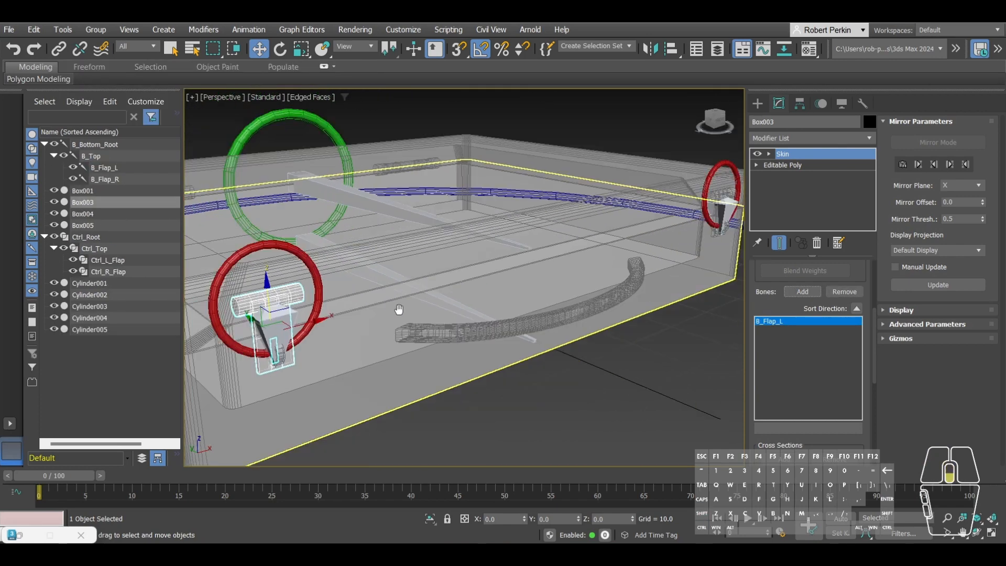
scroll(624, 224, up, 5)
click(676, 224)
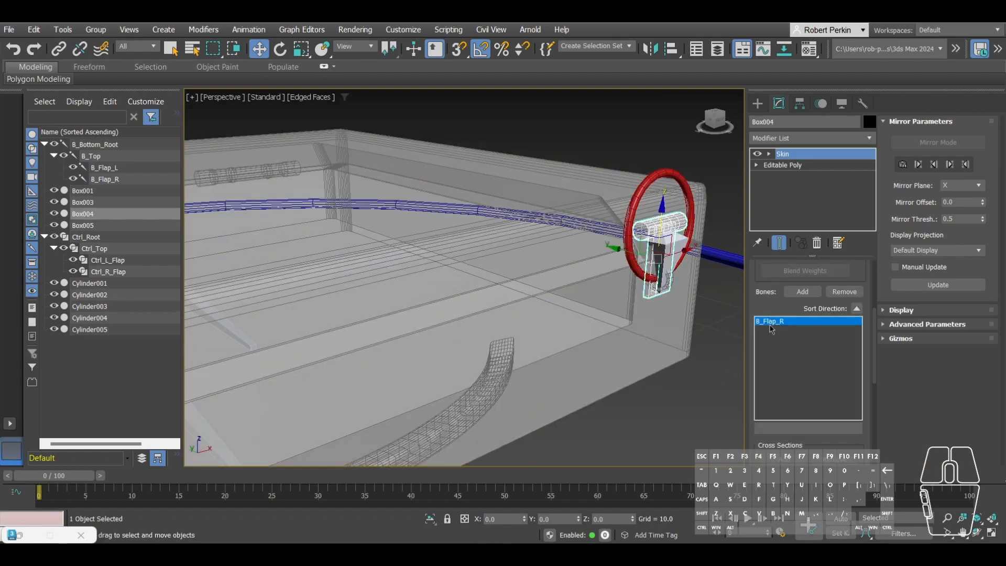
Step: Add a Skin modifier to Cylinder003, the curved handle on the front of the case
middle_drag(502, 265, 560, 249)
scroll(560, 249, down, 2)
scroll(383, 303, down, 3)
middle_drag(435, 301, 482, 286)
click(485, 325)
click(784, 139)
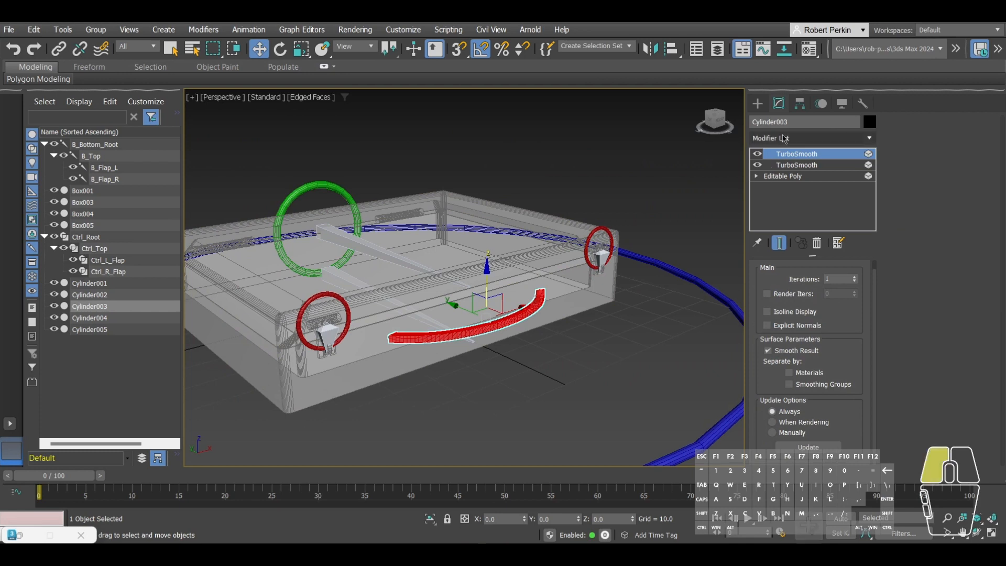
text(skin)
key(Return)
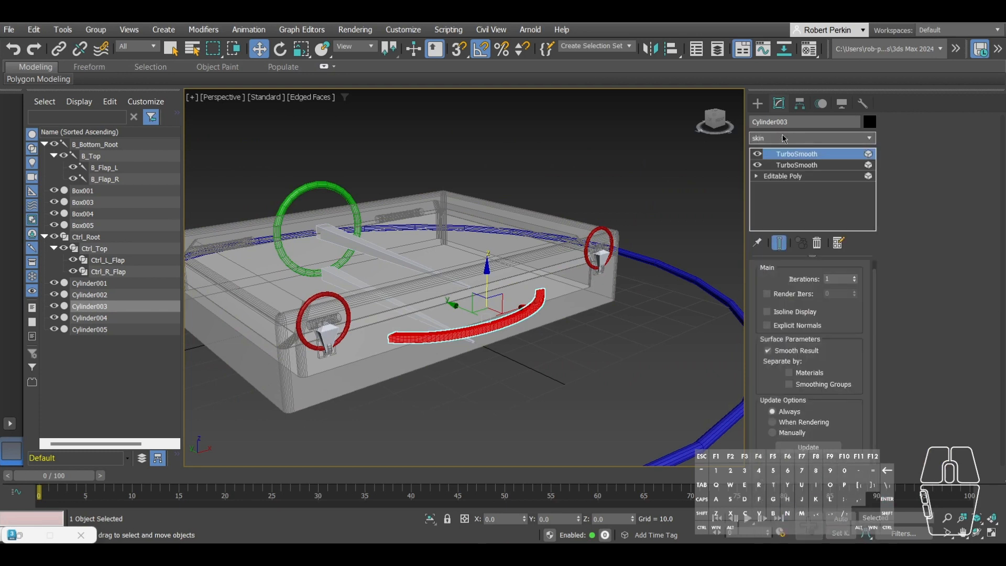
Step: Add the B_Top bone to the handle's Skin modifier and check its bone list
click(802, 437)
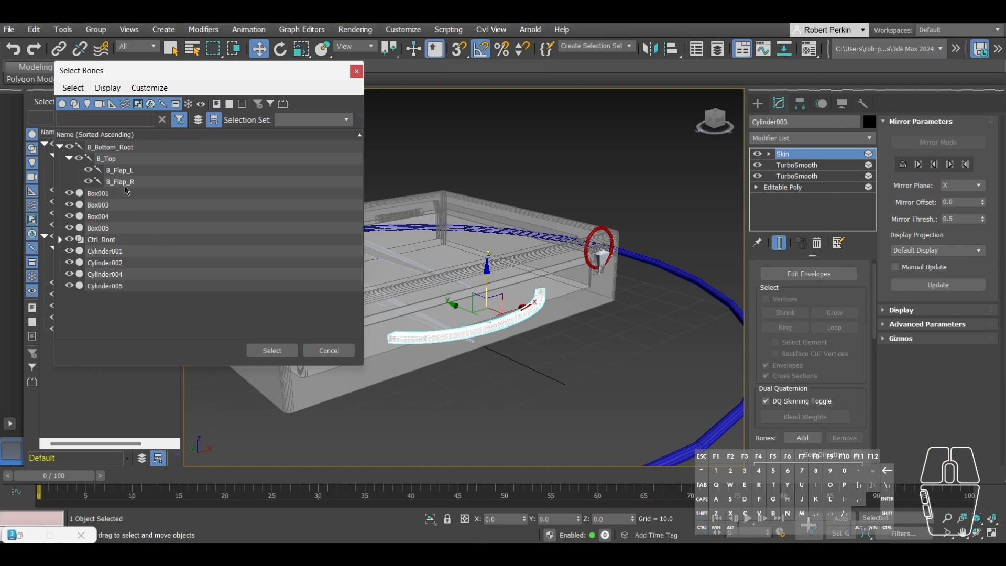
ctrl+click(120, 169)
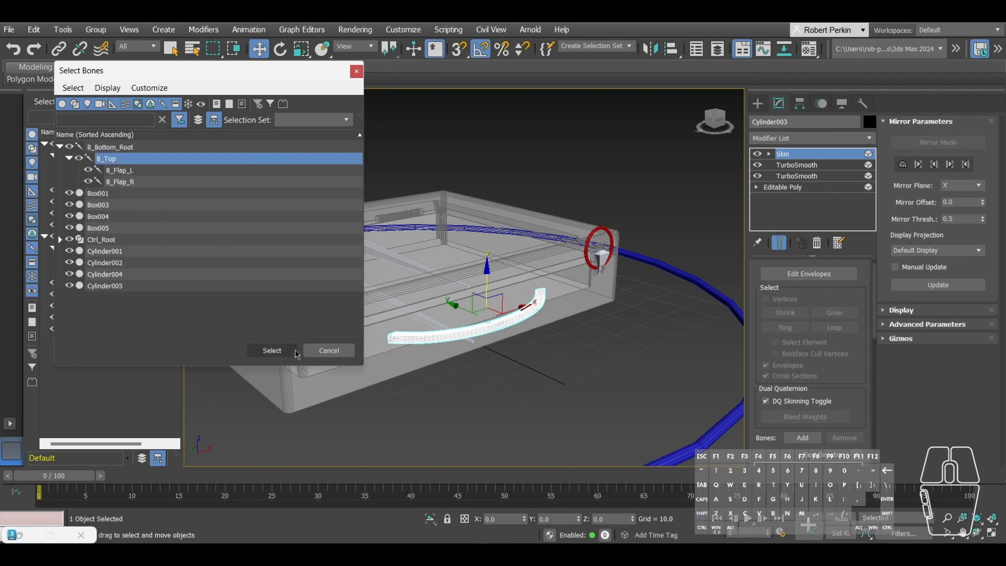
click(272, 350)
click(519, 355)
click(532, 304)
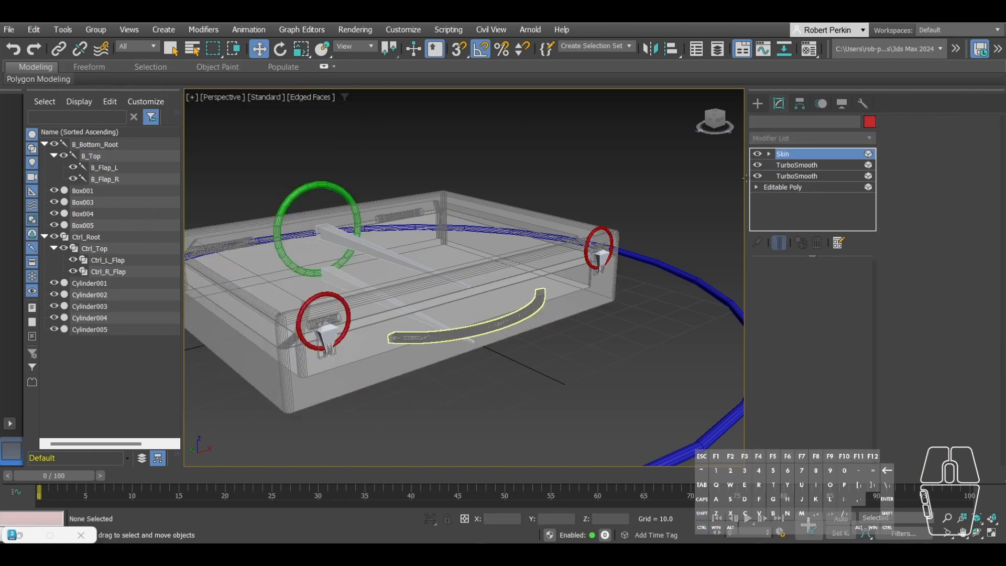
scroll(808, 293, down, 4)
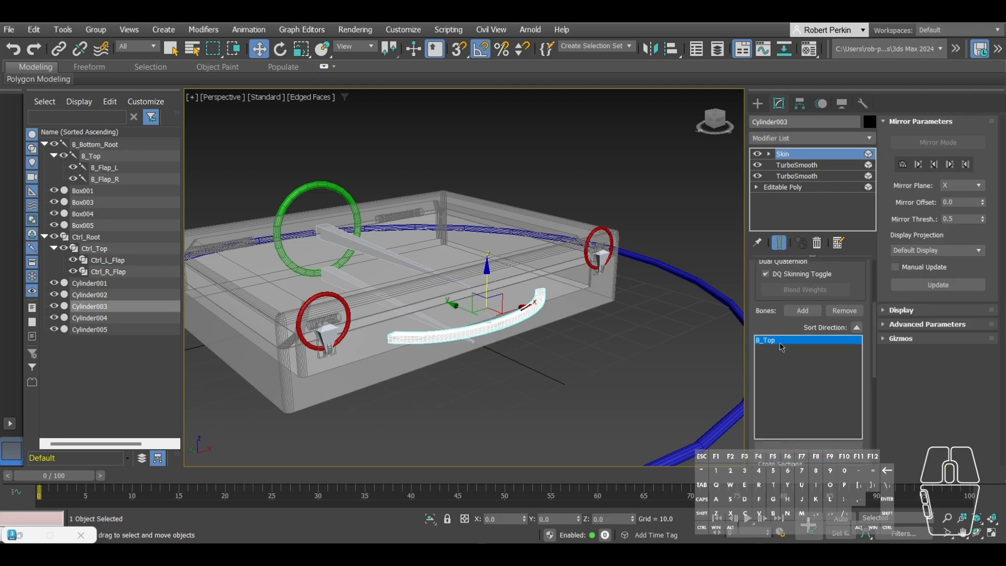
Step: Remove B_Top from the handle's Skin modifier and add the B_Bottom_Root bone instead
click(841, 312)
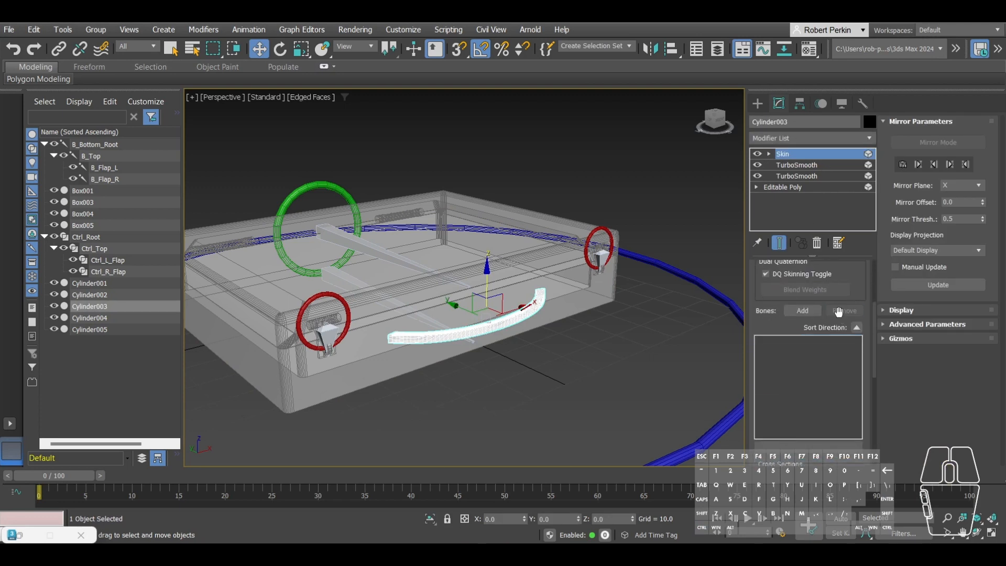
key(ctrl+z)
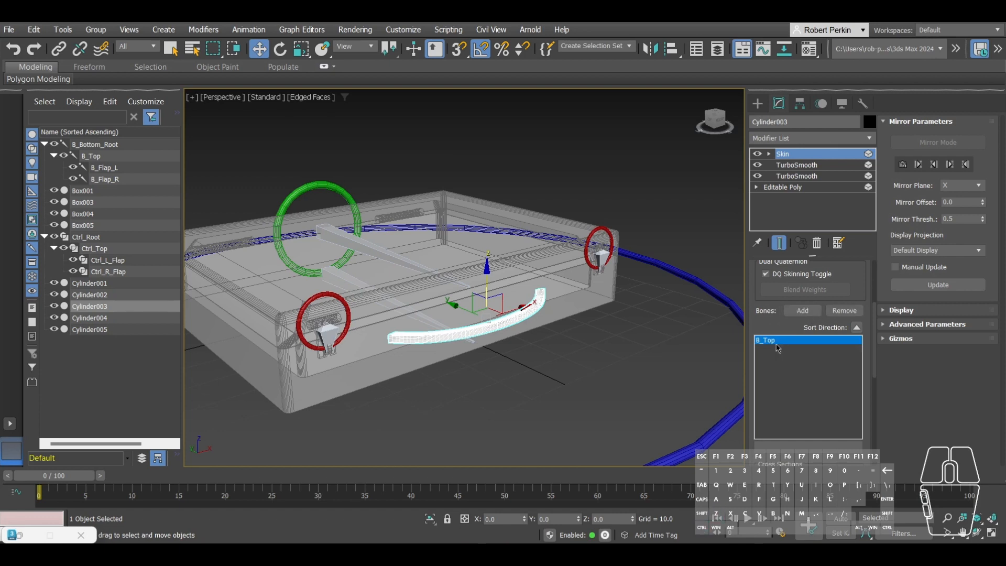
click(838, 314)
click(810, 312)
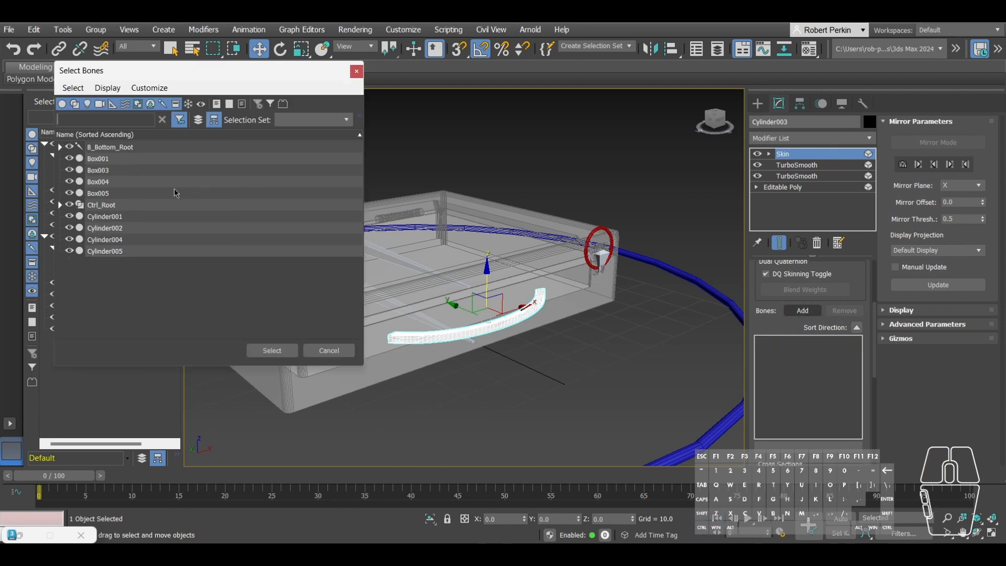
click(60, 149)
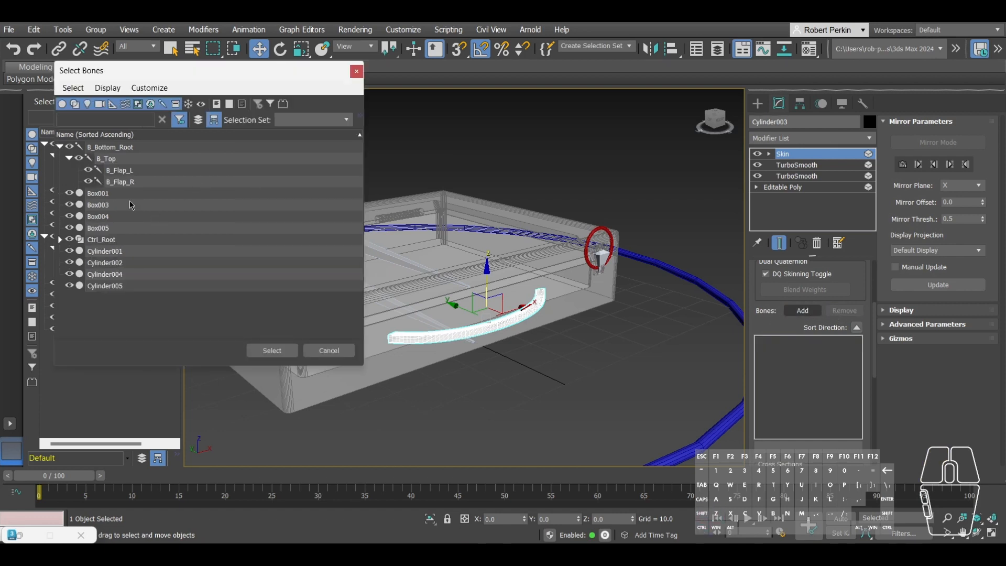
click(118, 148)
click(272, 350)
click(372, 337)
Step: Turn off See-Through display for the case base Box001 and for the rest of the briefcase parts
scroll(373, 336, down, 5)
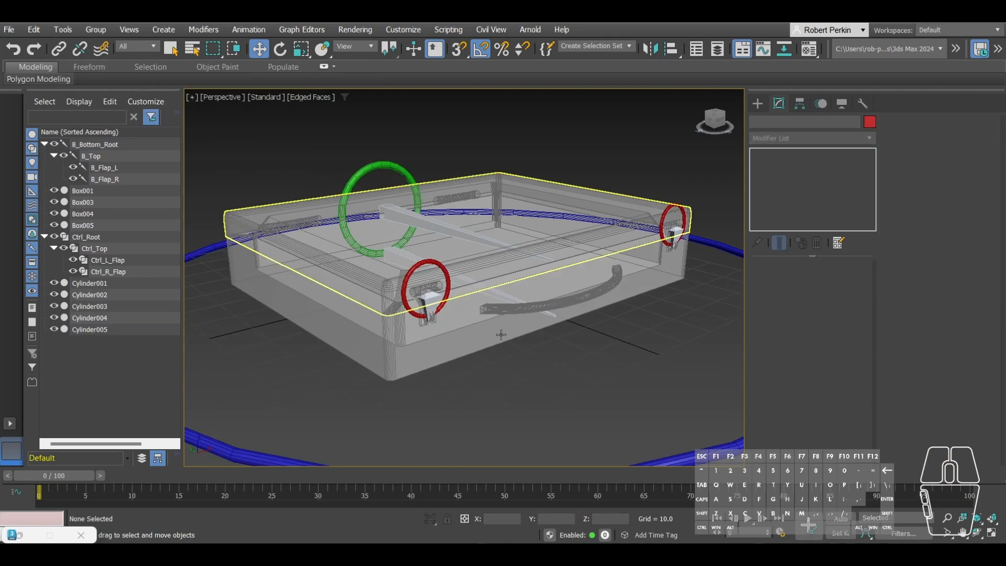
scroll(526, 338, up, 6)
middle_drag(449, 331, 463, 330)
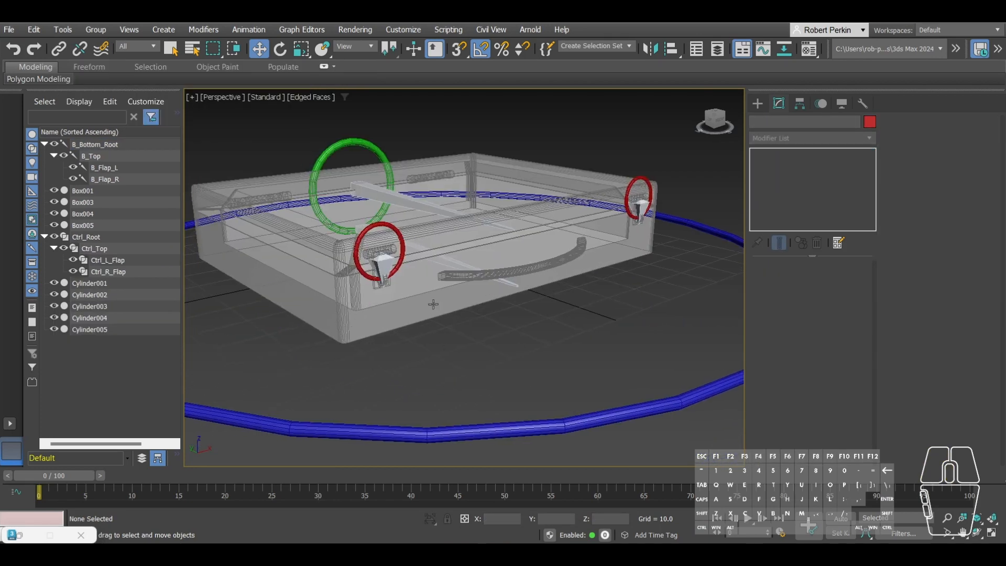
click(424, 295)
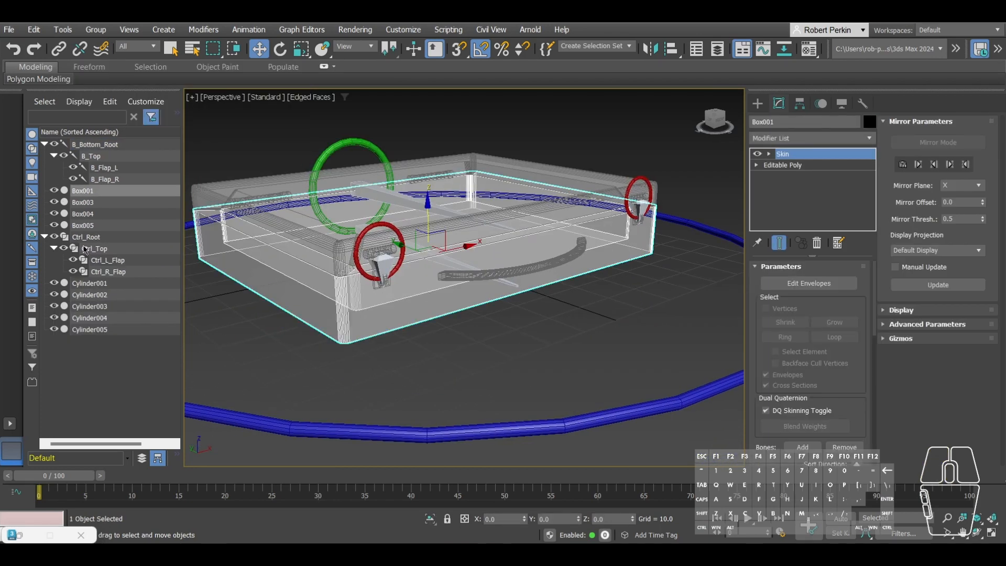
key(alt+x)
scroll(420, 314, down, 3)
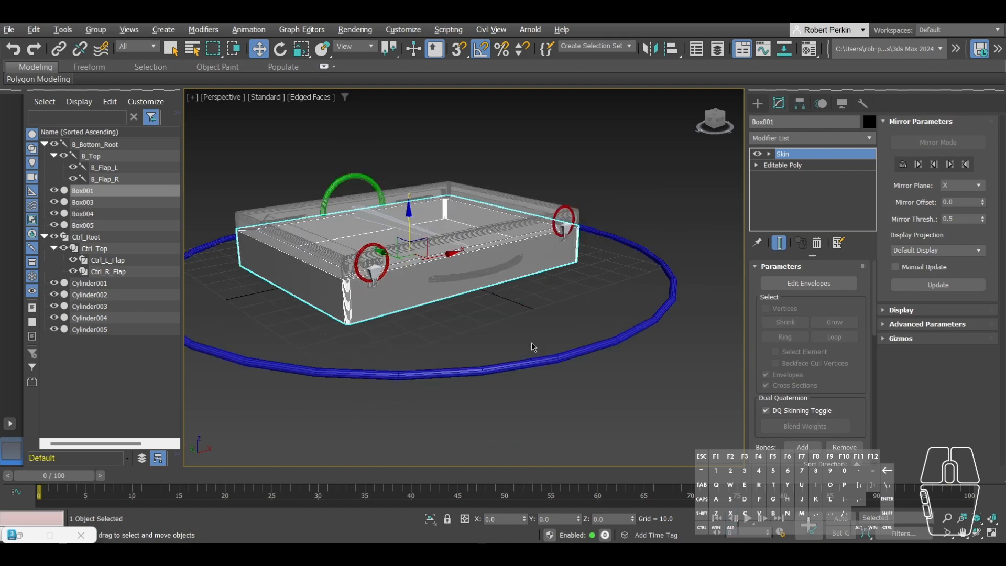
key(ctrl+a)
key(alt+x)
click(521, 343)
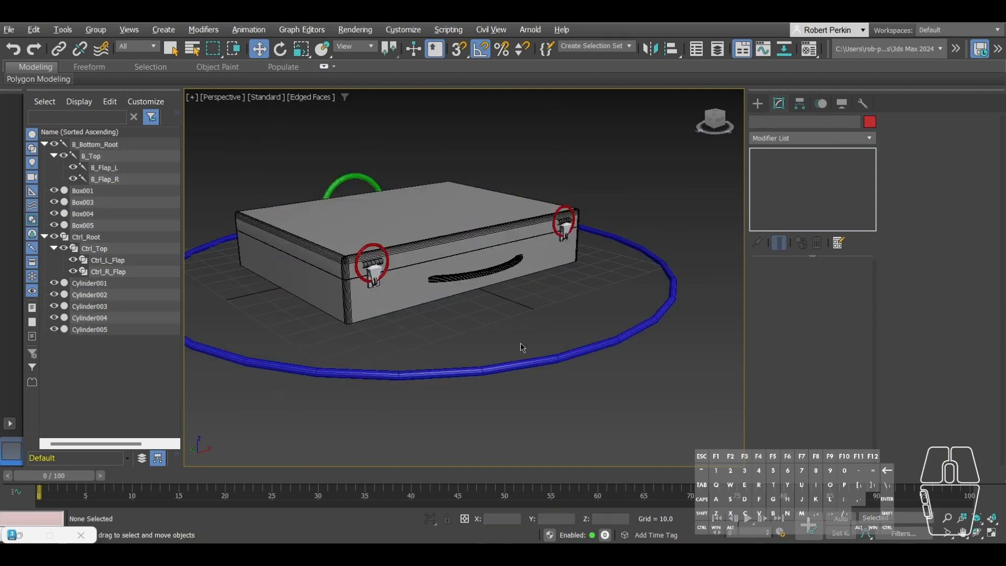
Step: Select all scene objects and toggle their See-Through display on and off again
middle_drag(377, 275, 564, 356)
scroll(517, 325, down, 3)
drag(584, 345, 347, 208)
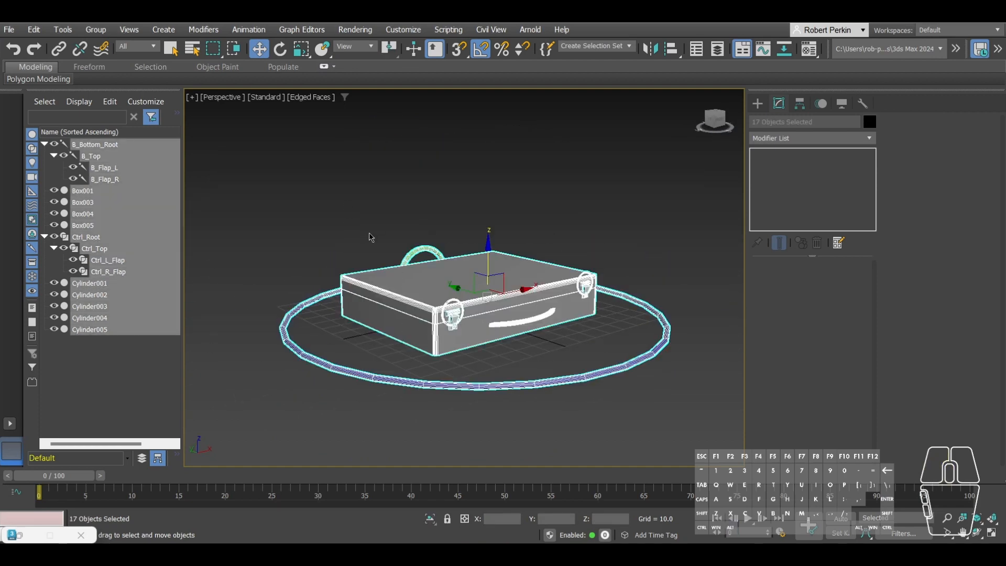
key(alt+x)
key(alt+x)
click(543, 355)
Step: Turn off Edged Faces so the perspective view uses plain Default Shading
scroll(452, 317, up, 2)
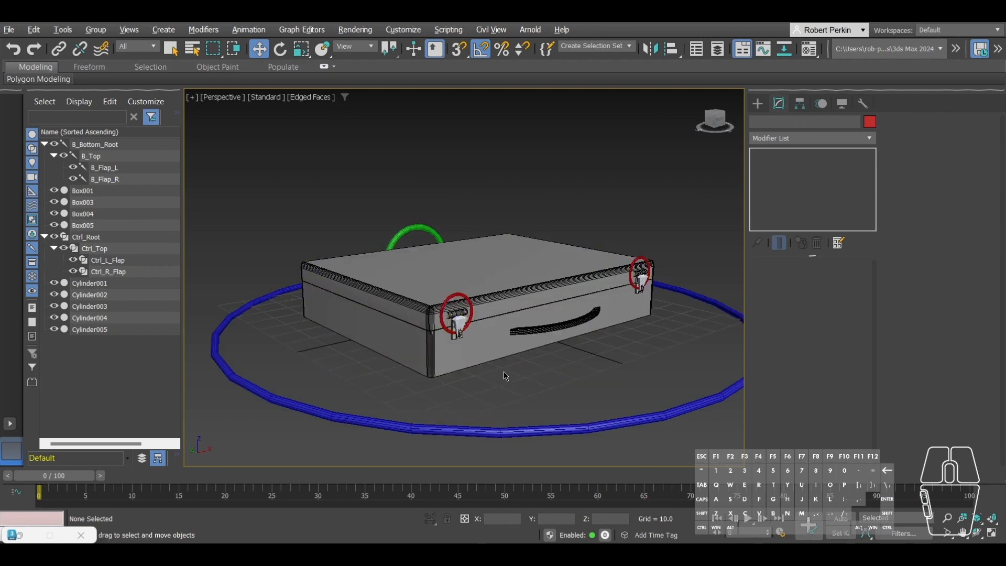
scroll(512, 375, up, 4)
scroll(507, 361, down, 4)
middle_drag(524, 408, 567, 348)
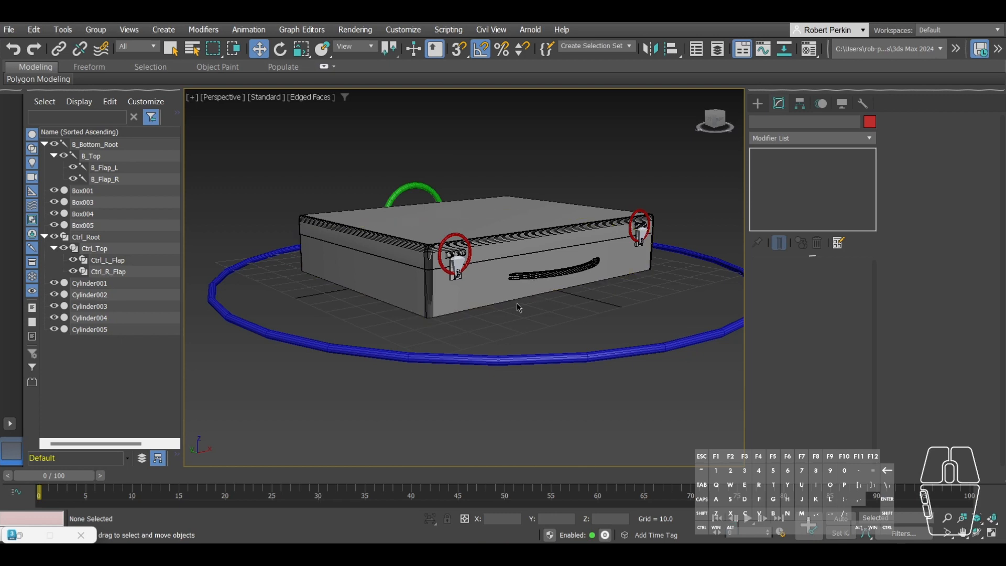
key(F4)
Step: Test the rig by moving the blue Ctrl_Root ring, and undo the move
click(539, 363)
scroll(528, 310, down, 4)
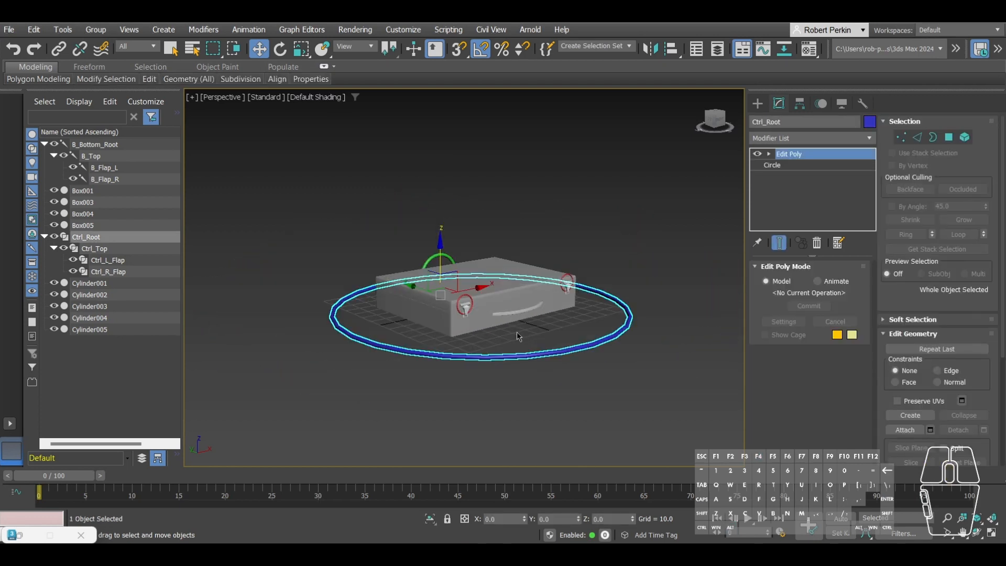
drag(440, 252, 478, 300)
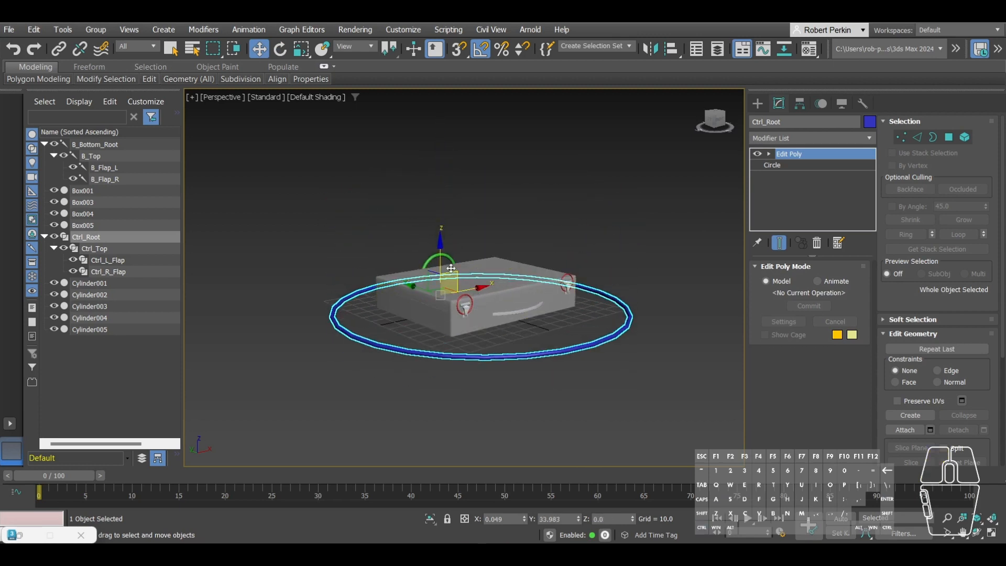
drag(442, 262, 442, 181)
scroll(470, 295, up, 6)
key(ctrl+z)
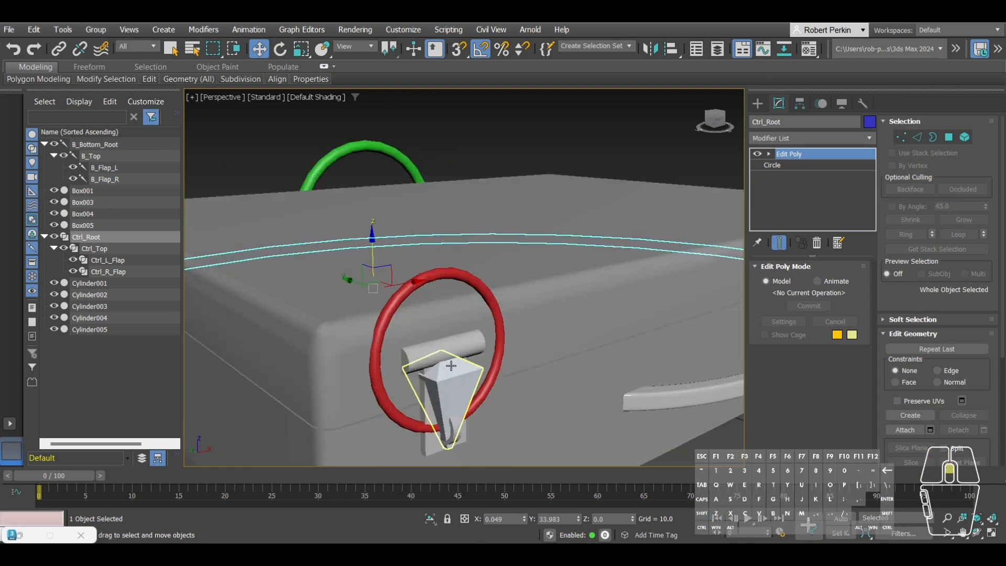
Step: Add a Skin modifier to Cylinder001, the small catch cylinder beneath the left latch flap
click(459, 403)
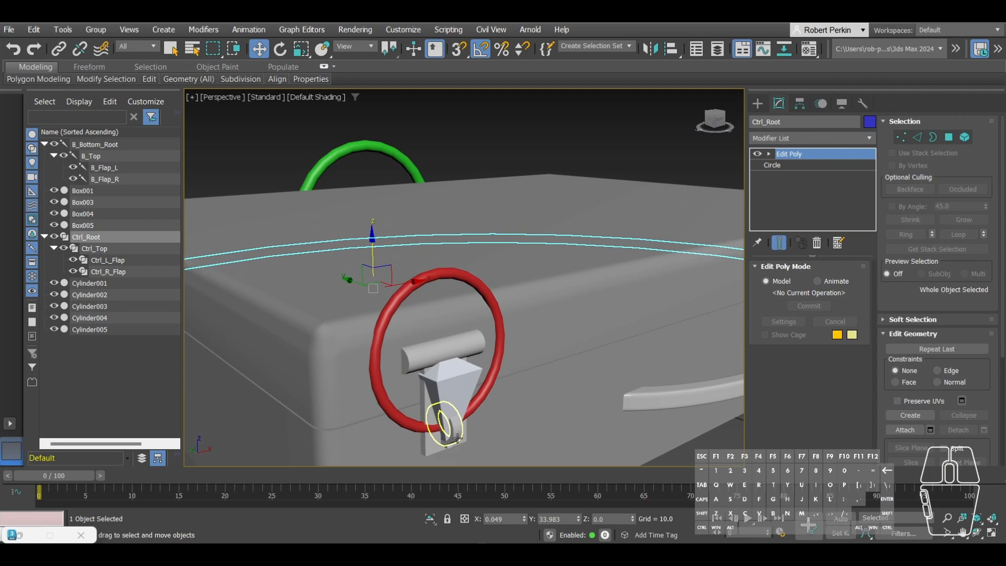
click(810, 141)
text(skin)
key(Return)
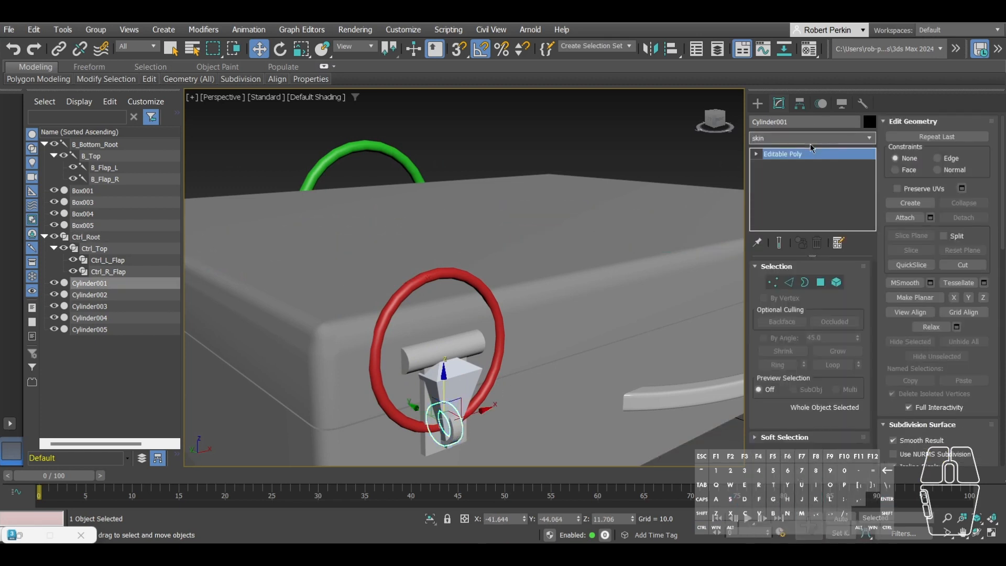
Step: Add the B_Top bone to the Skin modifier of the left catch Cylinder001
scroll(854, 339, down, 5)
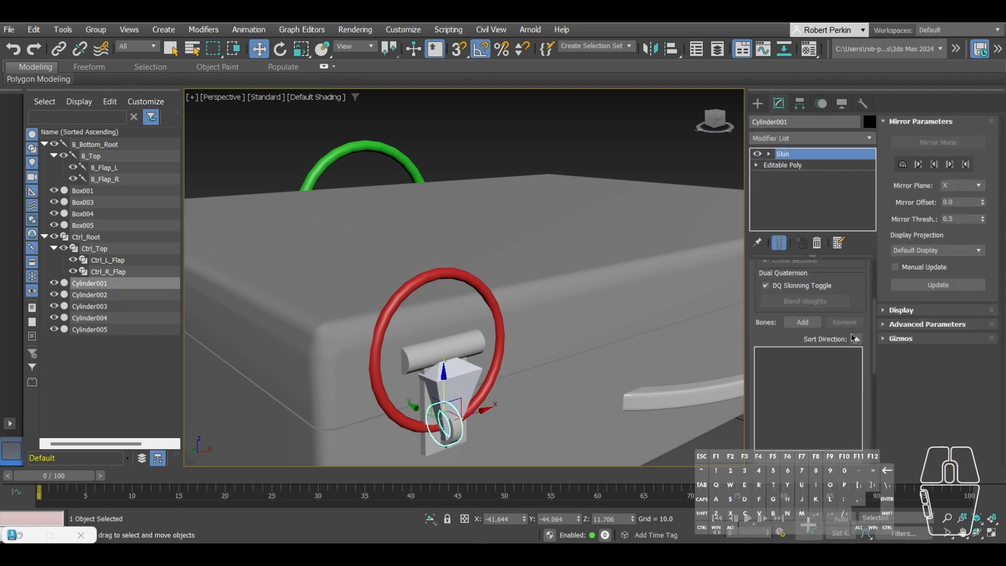
click(802, 322)
click(60, 147)
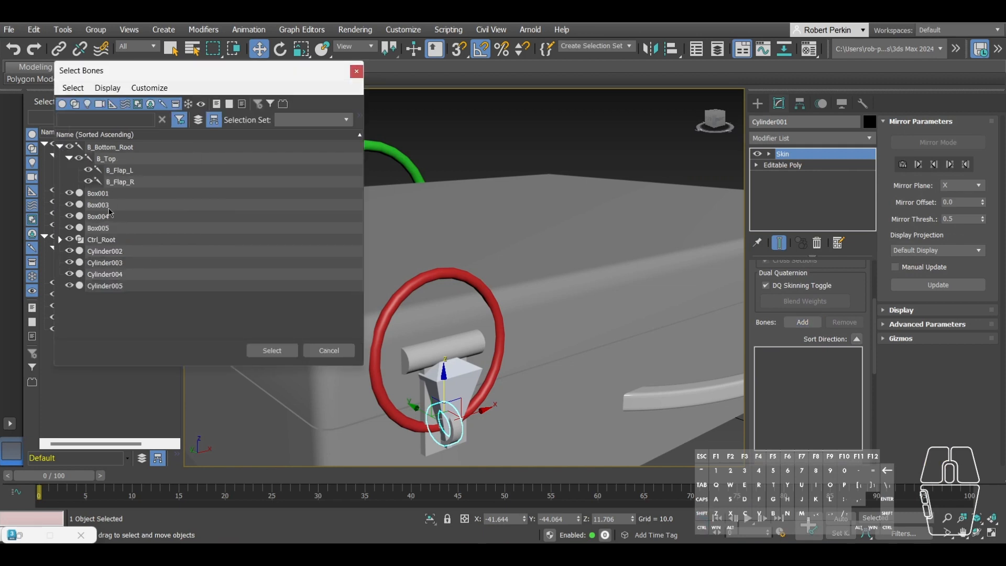
click(116, 170)
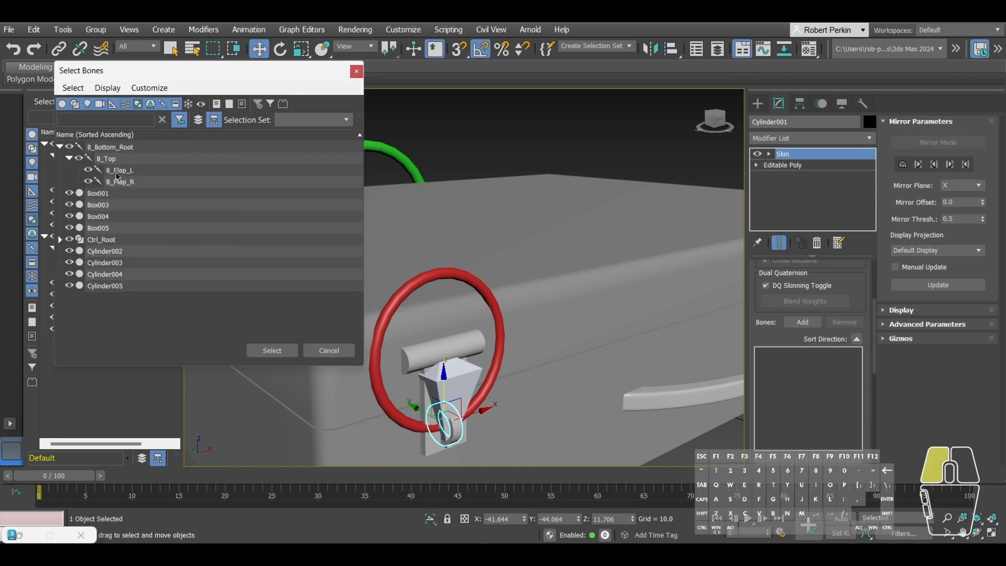
click(116, 160)
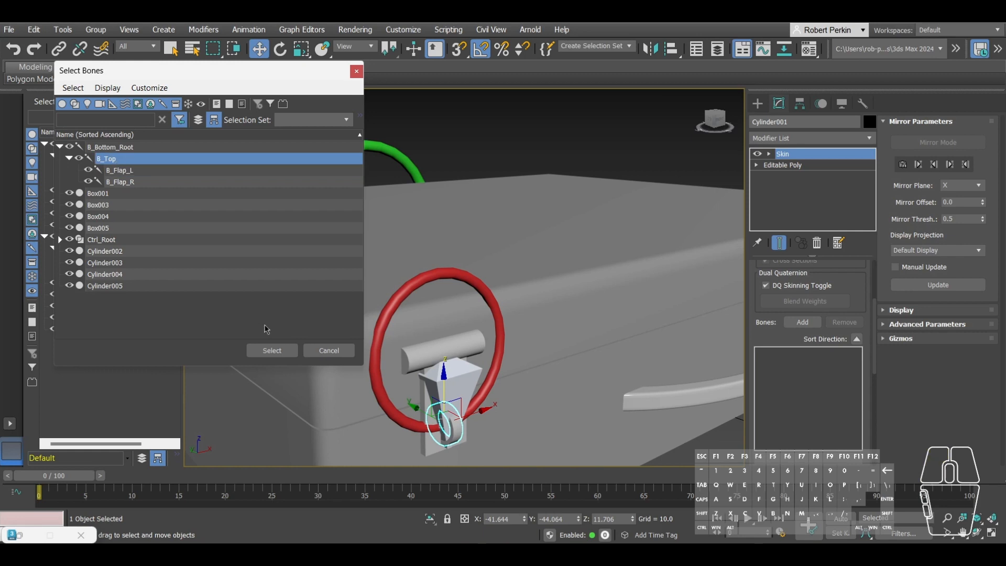
click(272, 349)
Step: Replace the B_Top bone with B_Bottom_Root in the Skin modifier of the catch cylinder Cylinder001
middle_drag(508, 286, 294, 295)
middle_drag(564, 261, 408, 278)
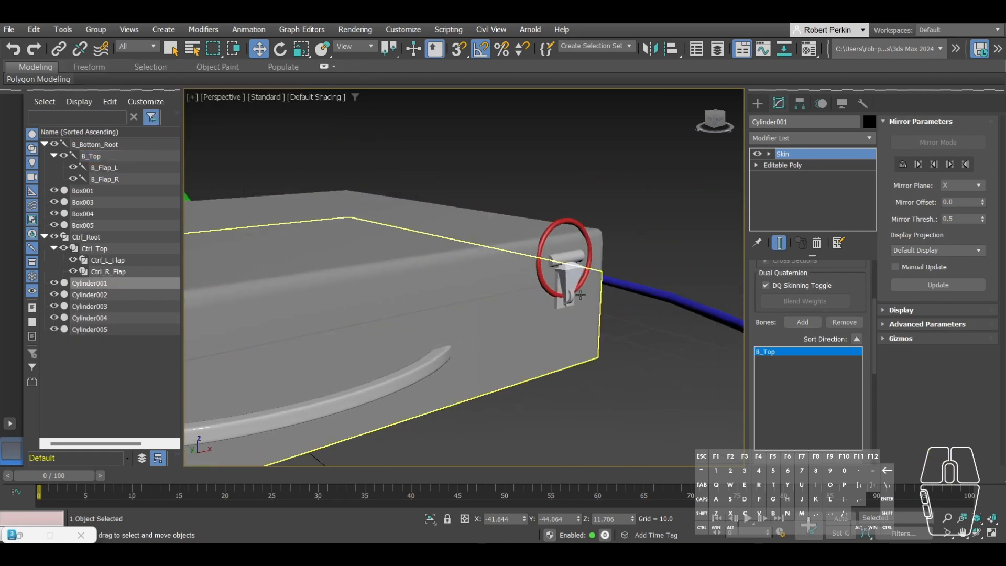
click(845, 322)
click(803, 322)
click(122, 135)
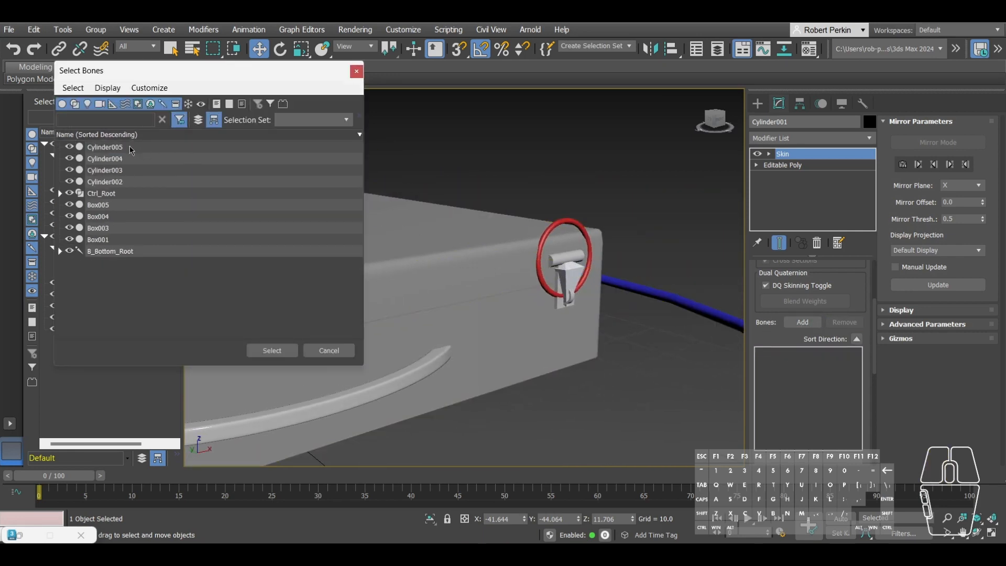
click(122, 147)
click(107, 252)
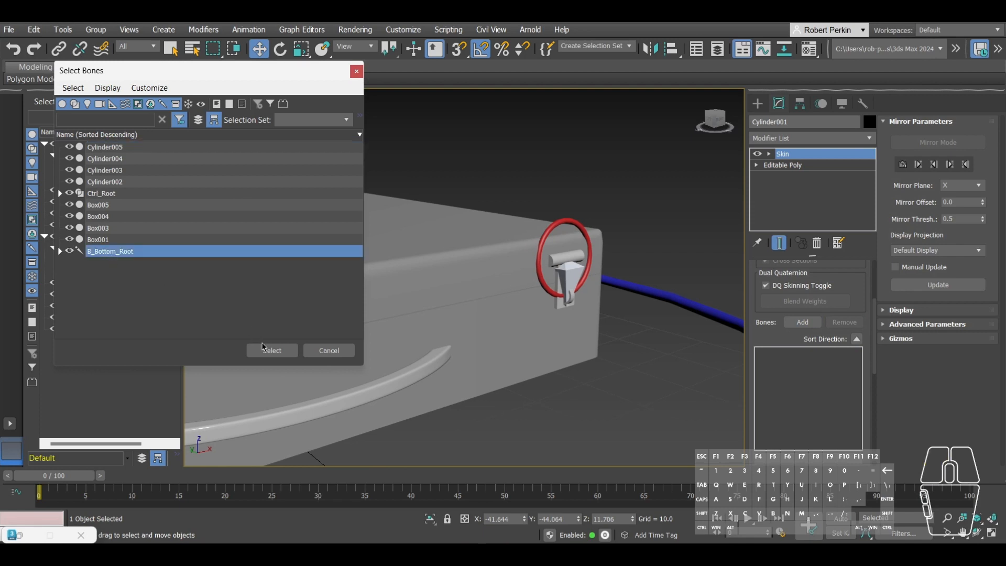
click(272, 350)
Step: Add a Skin modifier to Cylinder002, the small catch cylinder beneath the other latch flap
scroll(571, 287, up, 5)
click(571, 286)
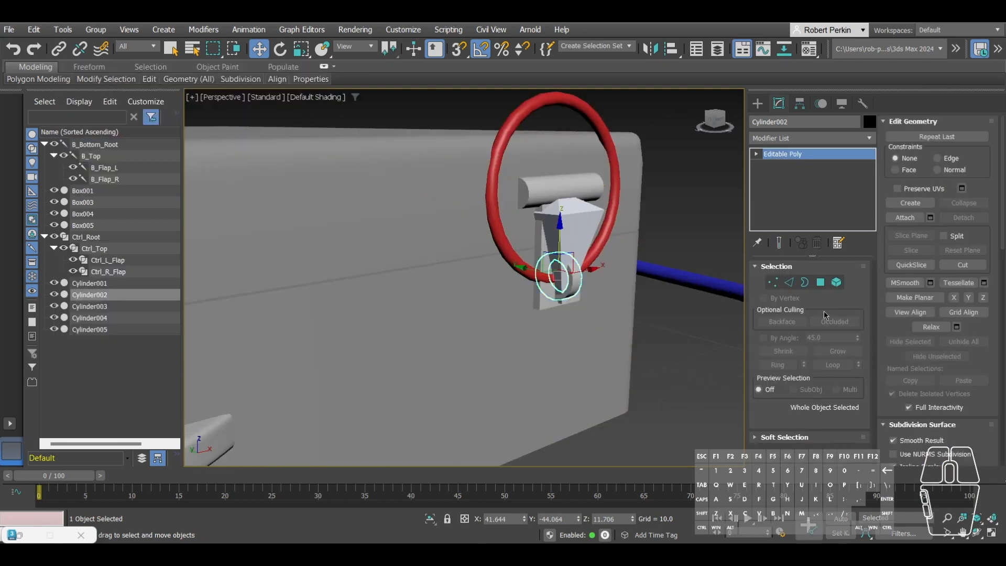
scroll(593, 298, down, 2)
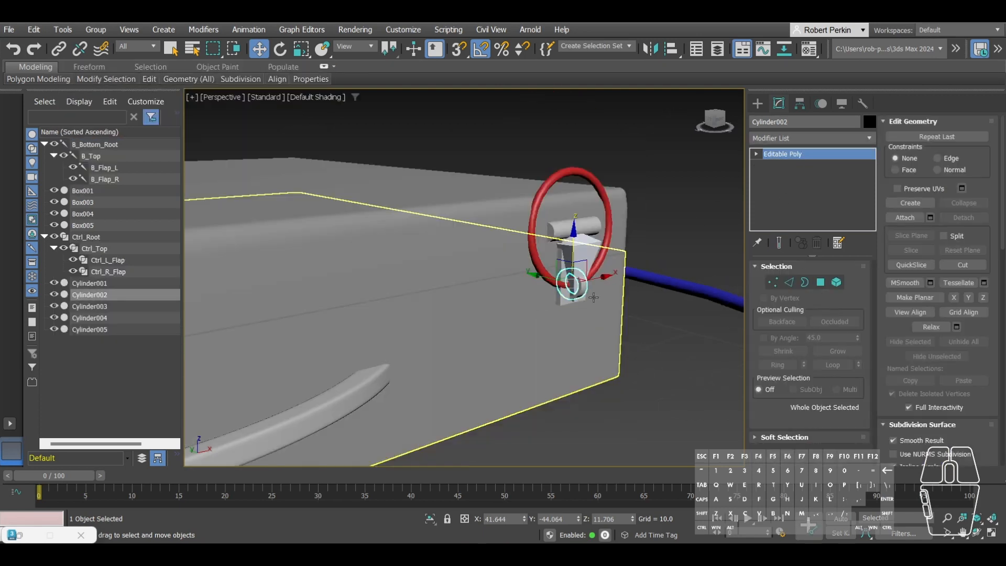
click(794, 139)
text(ski)
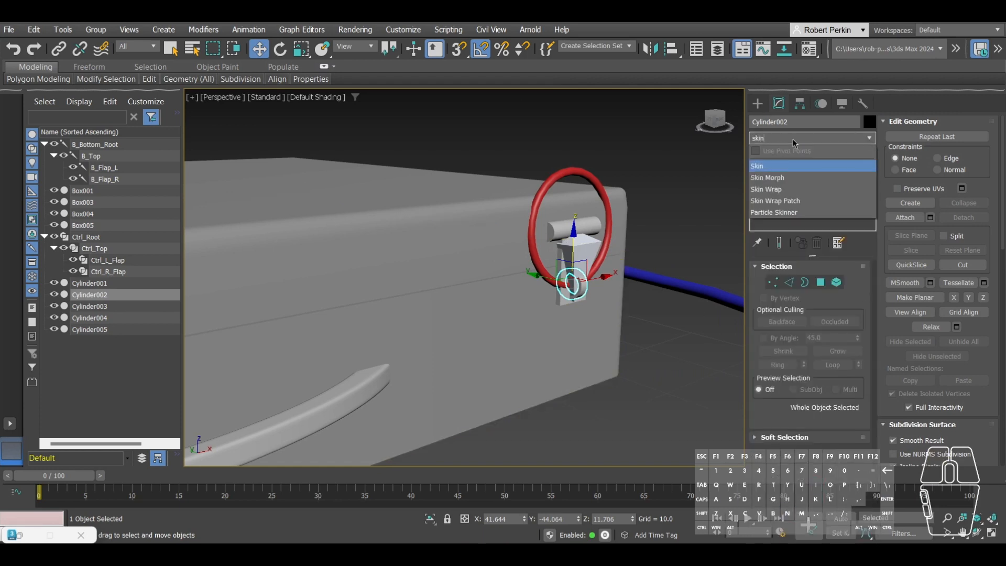
text(n)
key(Return)
Step: Add the B_Bottom_Root bone to the Skin modifier of Cylinder002 and deselect the catch
scroll(800, 293, down, 2)
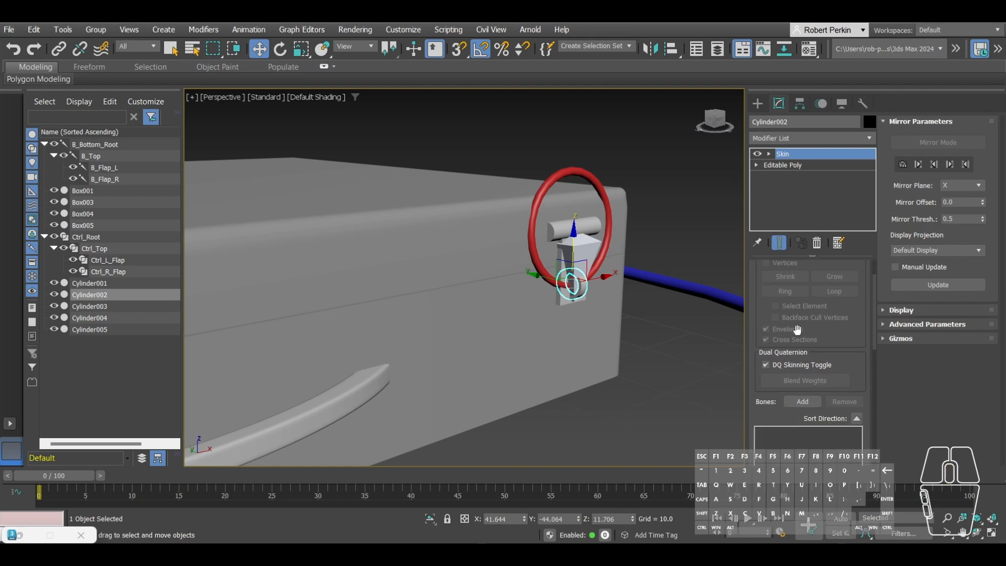
click(803, 402)
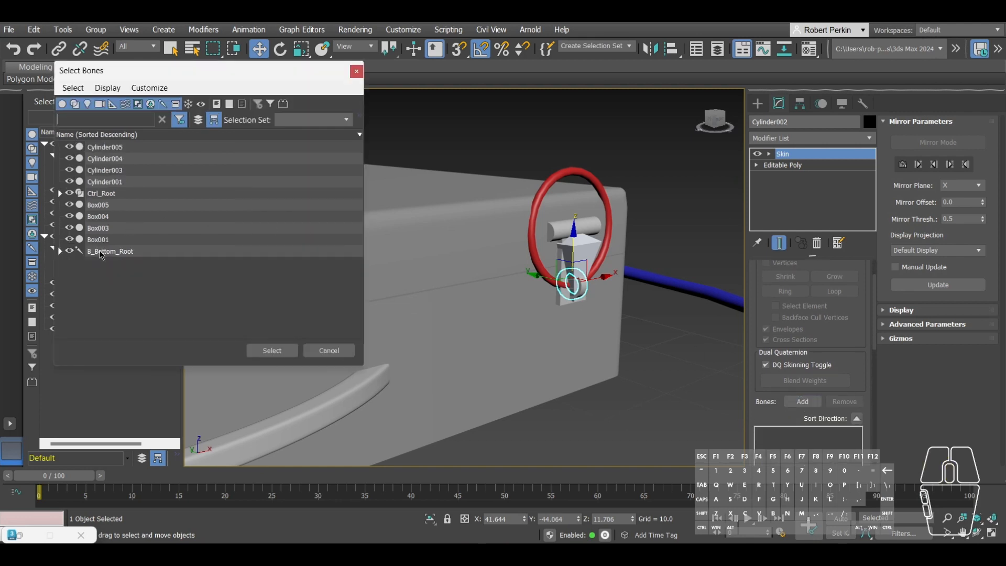
click(101, 251)
click(272, 350)
alt+middle_drag(443, 364, 590, 330)
click(529, 376)
mouse_move(530, 376)
alt+middle_down()
mouse_move(539, 353)
mouse_move(540, 379)
mouse_move(539, 369)
alt+middle_up()
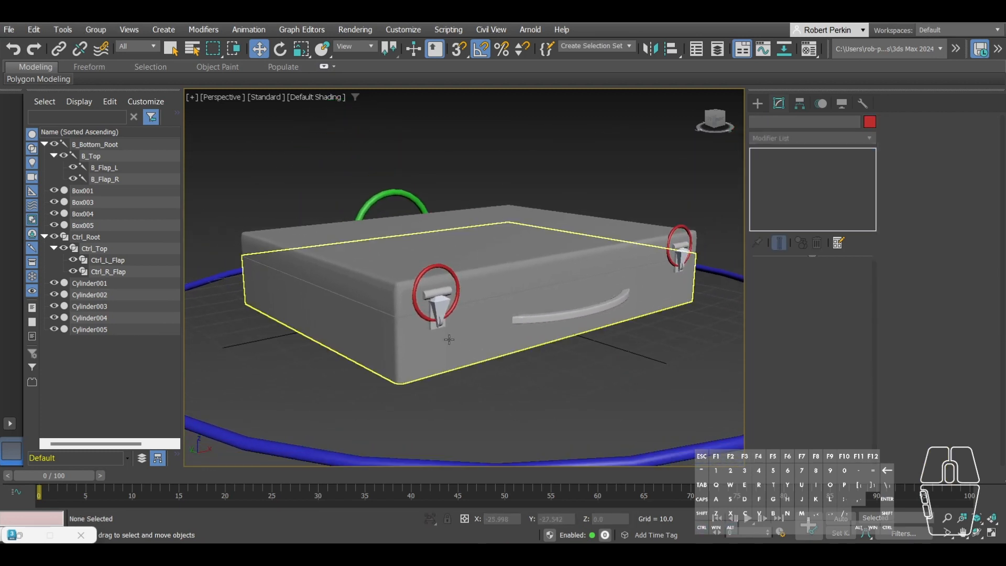
Step: Test the left latch by rotating the red Ctrl_L_Flap ring, and restore its original rotation
click(438, 264)
scroll(436, 291, up, 3)
key(e)
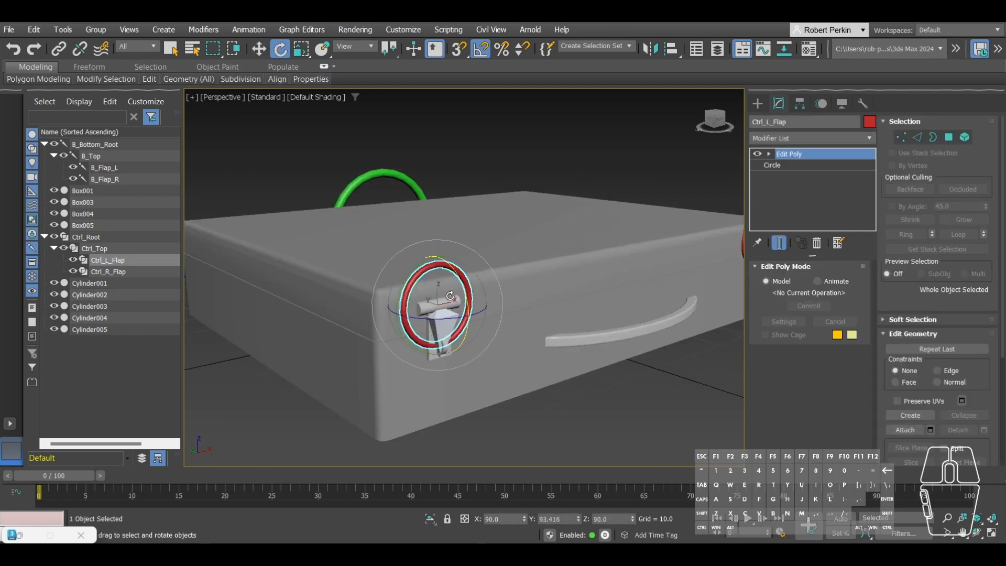
alt+middle_drag(450, 296, 557, 290)
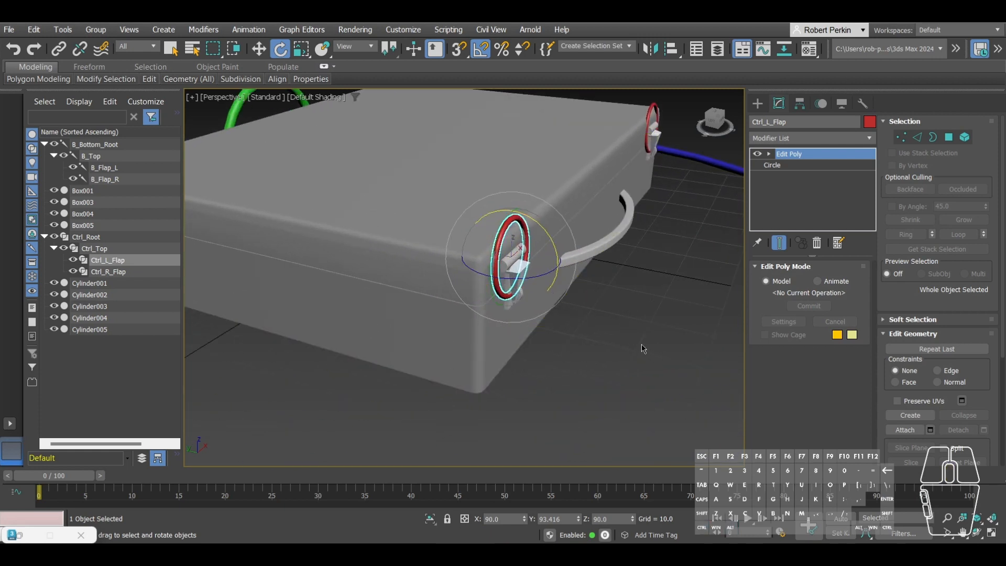
alt+middle_drag(559, 314, 554, 301)
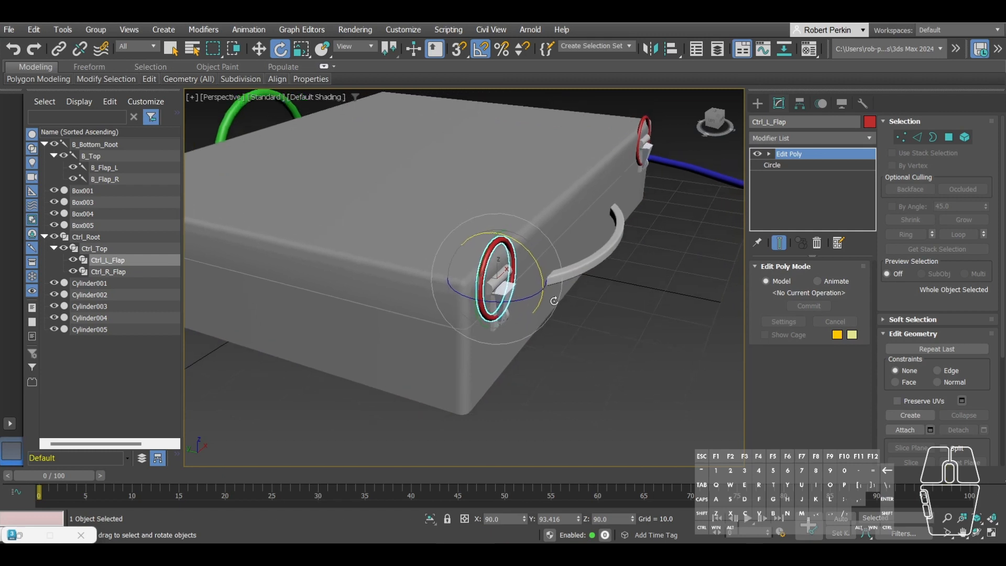
scroll(551, 304, down, 3)
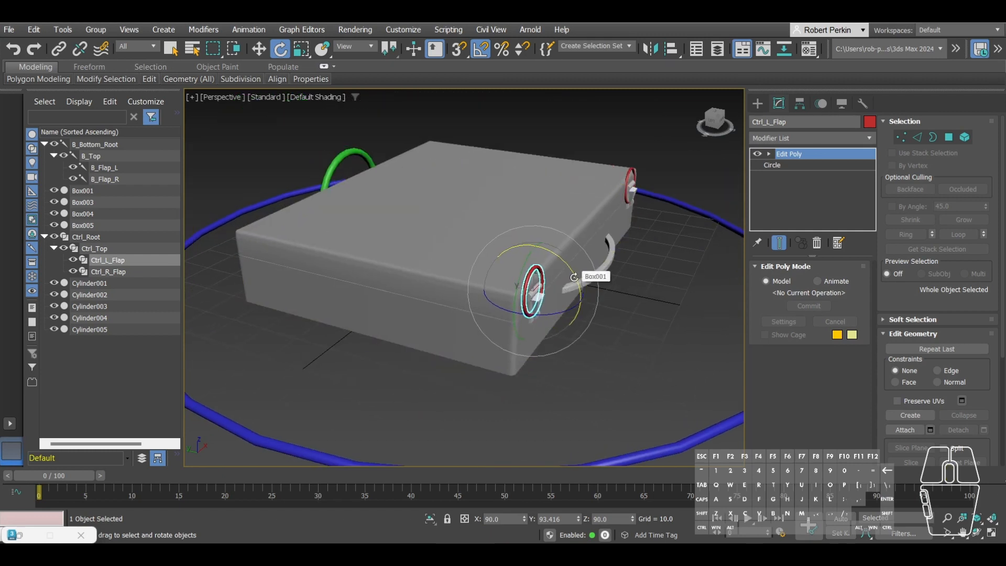
drag(568, 276, 557, 252)
scroll(537, 303, up, 3)
scroll(537, 302, down, 2)
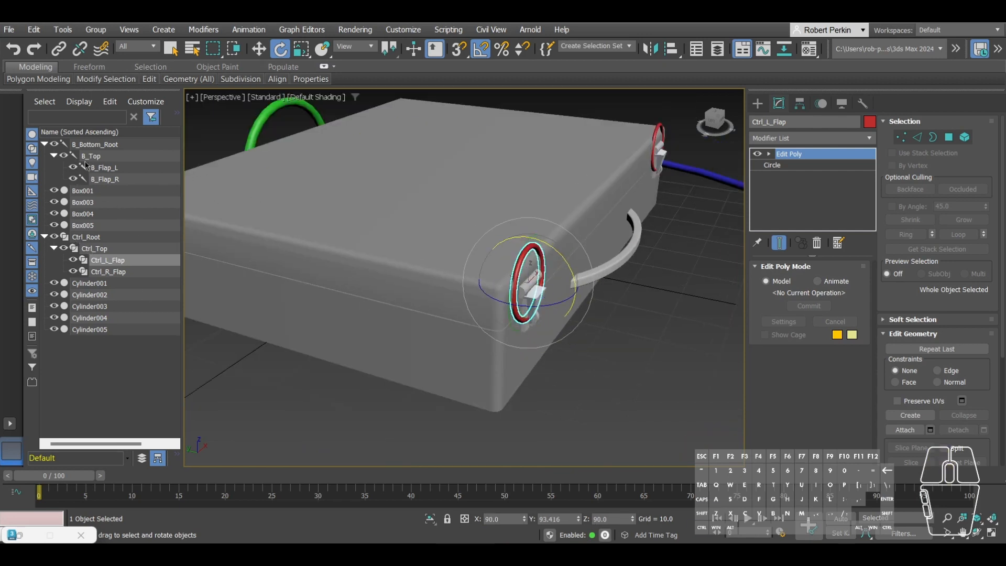
Step: Try to hide the whole bone chain from B_Bottom_Root through B_Flap_R
click(100, 146)
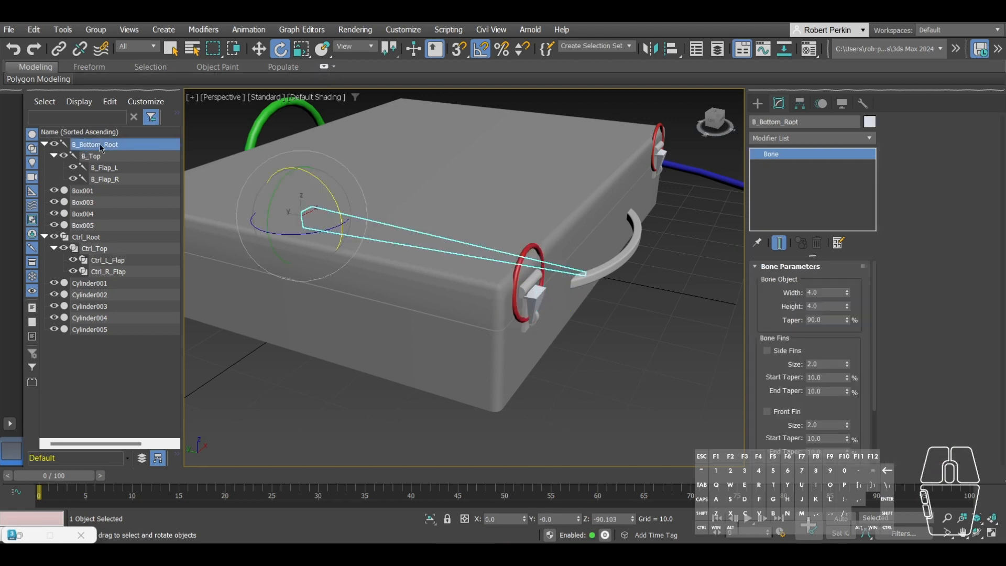
shift+click(104, 180)
scroll(460, 288, down, 4)
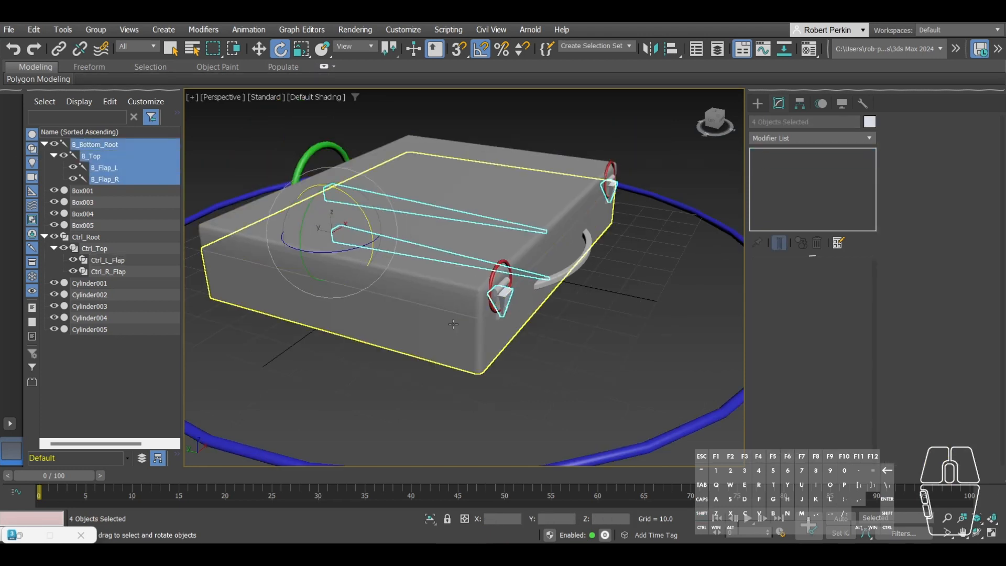
scroll(471, 253, up, 6)
scroll(450, 325, up, 3)
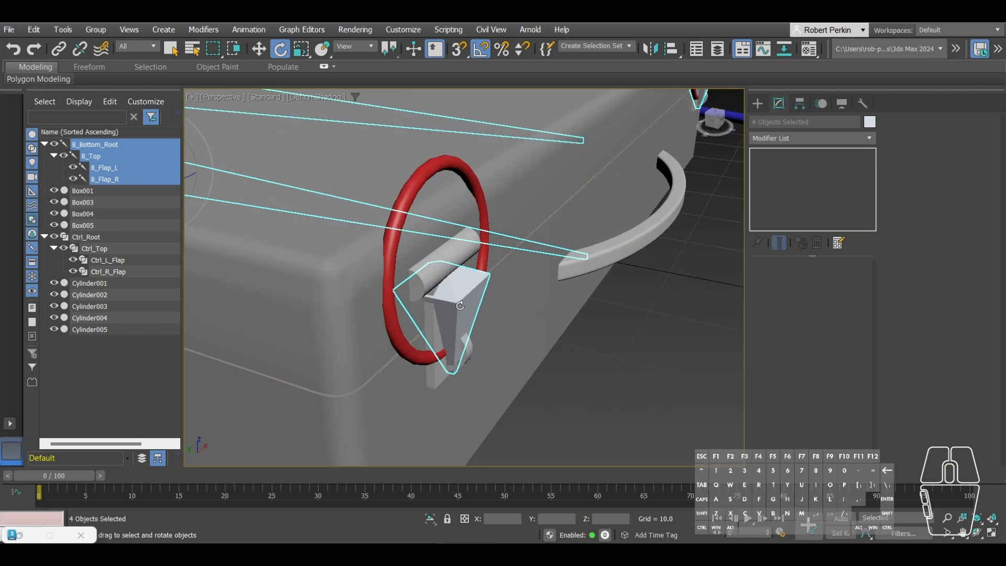
alt+middle_drag(474, 313, 413, 237)
scroll(393, 228, down, 2)
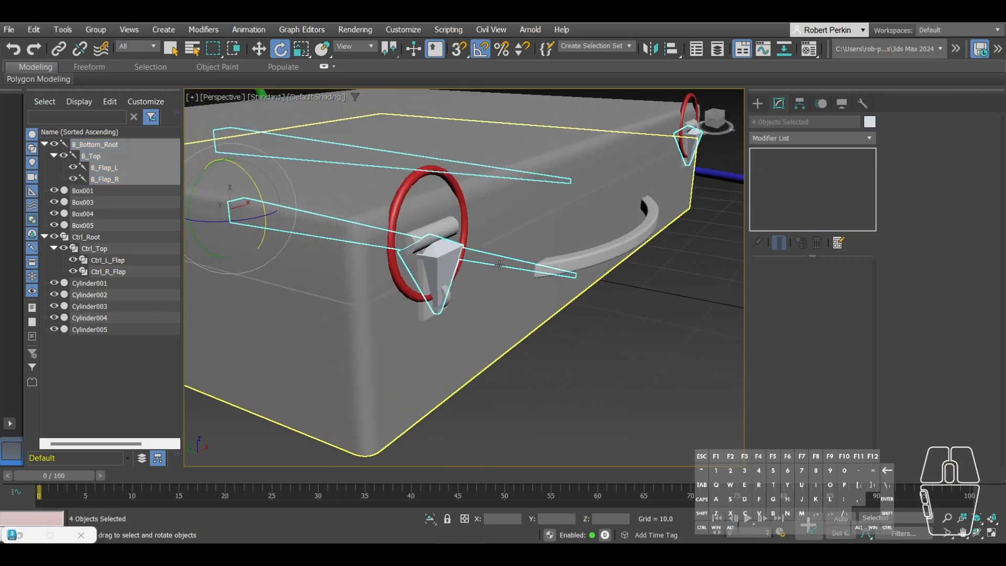
right_click(497, 300)
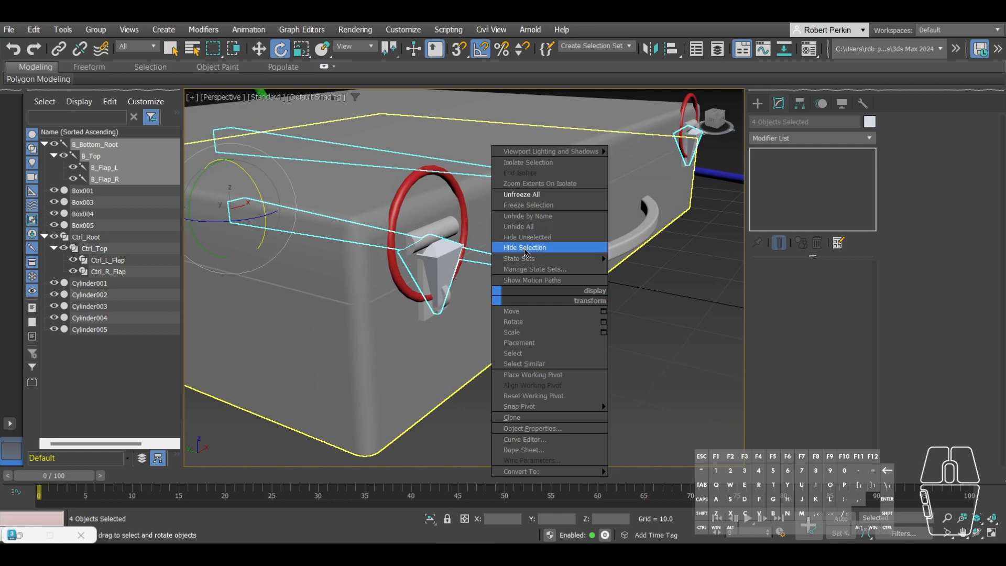
click(522, 249)
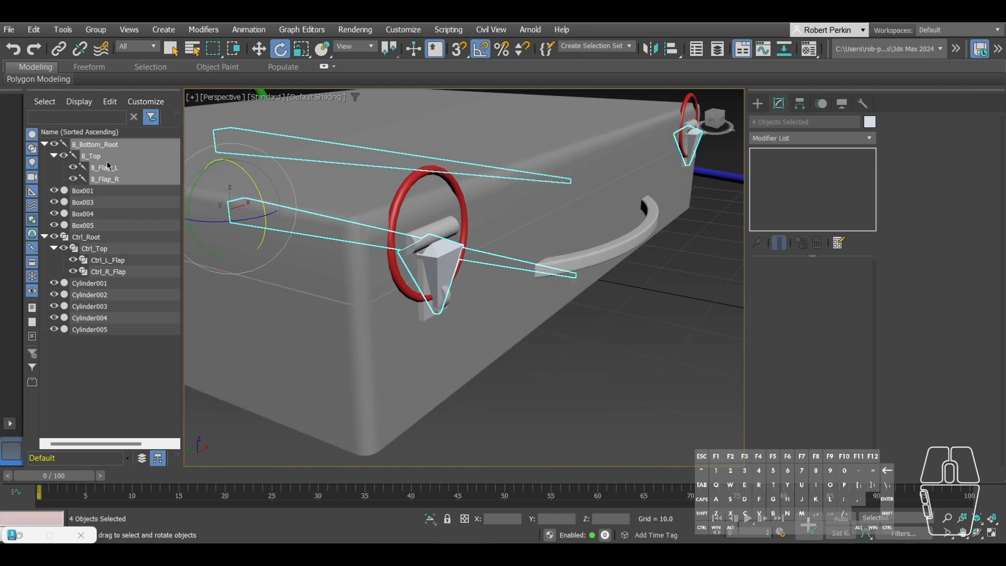
Step: Reselect the bones B_Bottom_Root, B_Top, B_Flap_L and B_Flap_R, hide all four and clear the selection
click(516, 380)
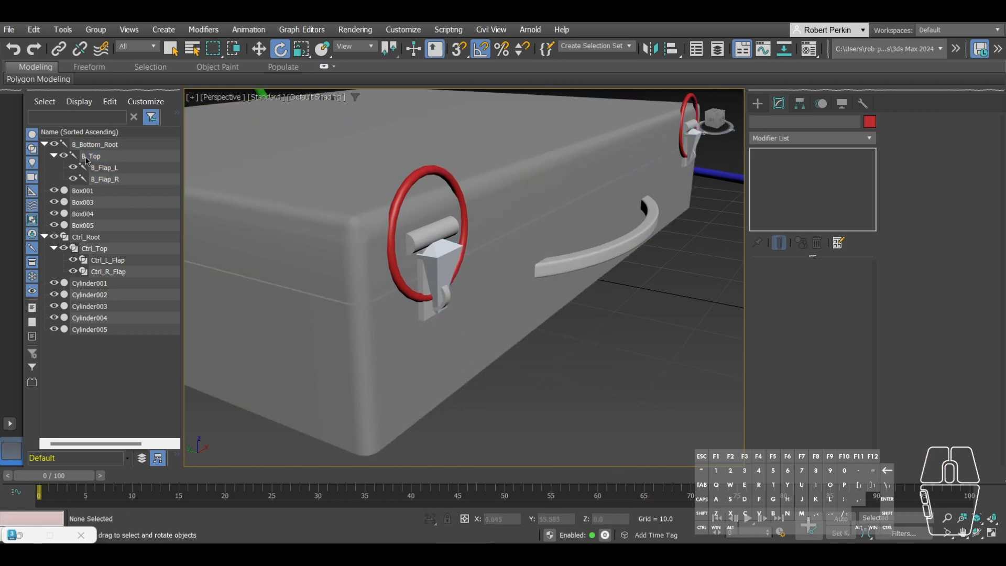
double_click(109, 145)
click(526, 411)
click(97, 145)
shift+click(113, 181)
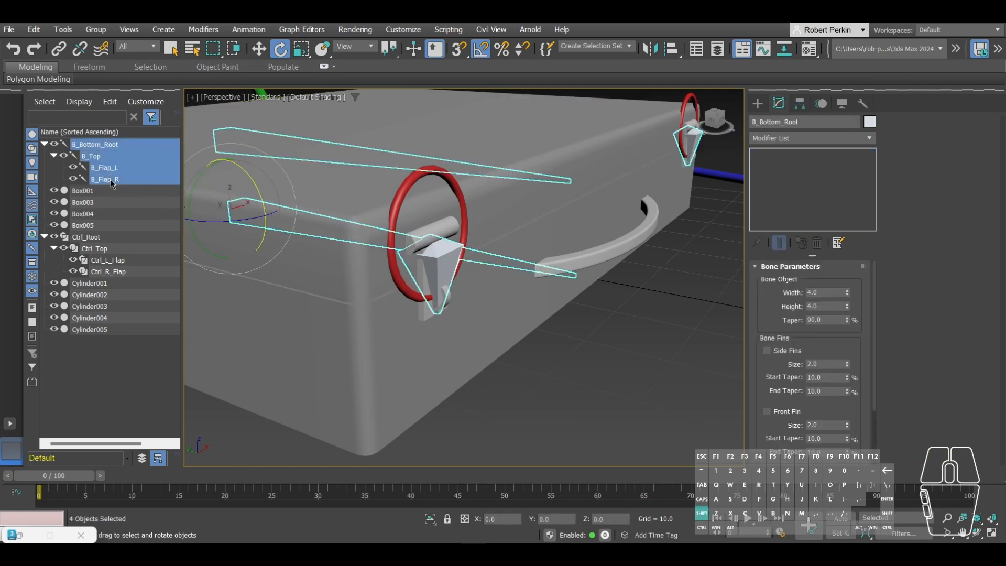
right_click(568, 322)
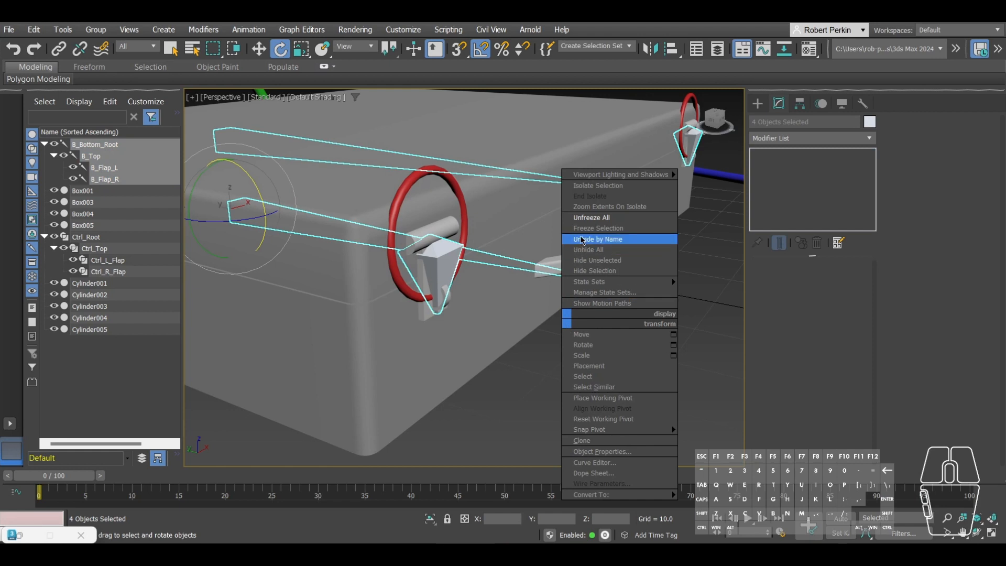
click(595, 270)
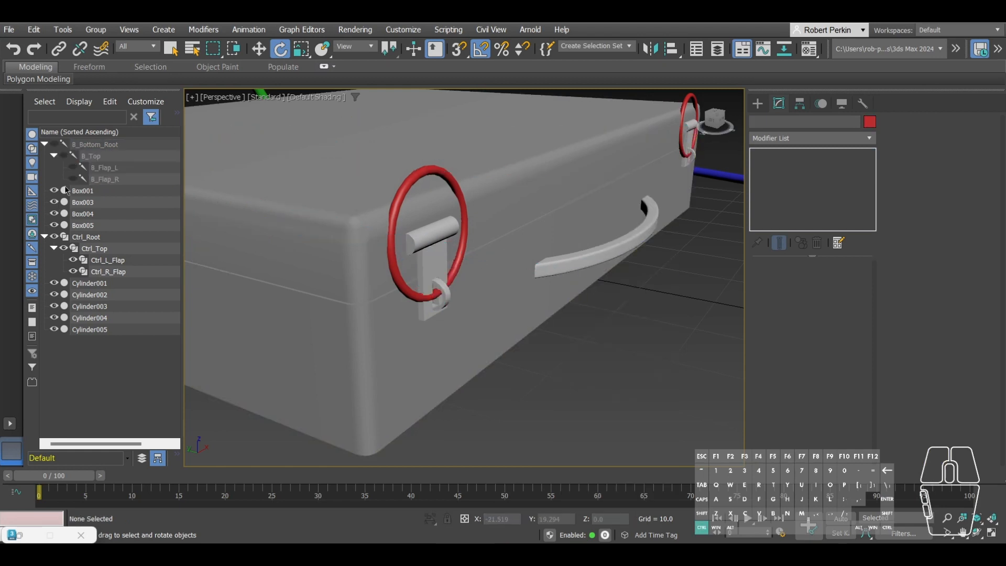
click(64, 156)
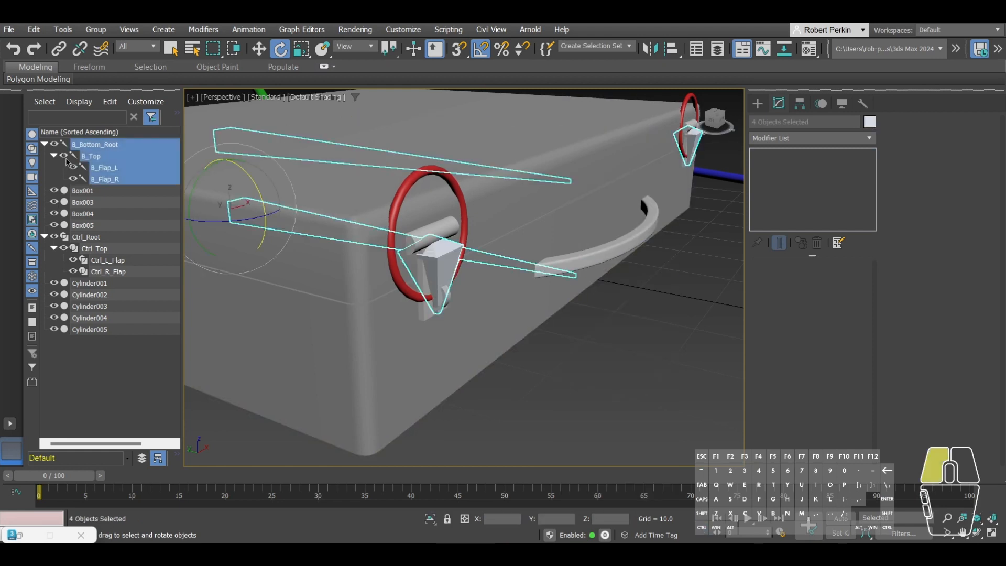
click(64, 157)
click(543, 367)
scroll(543, 368, down, 3)
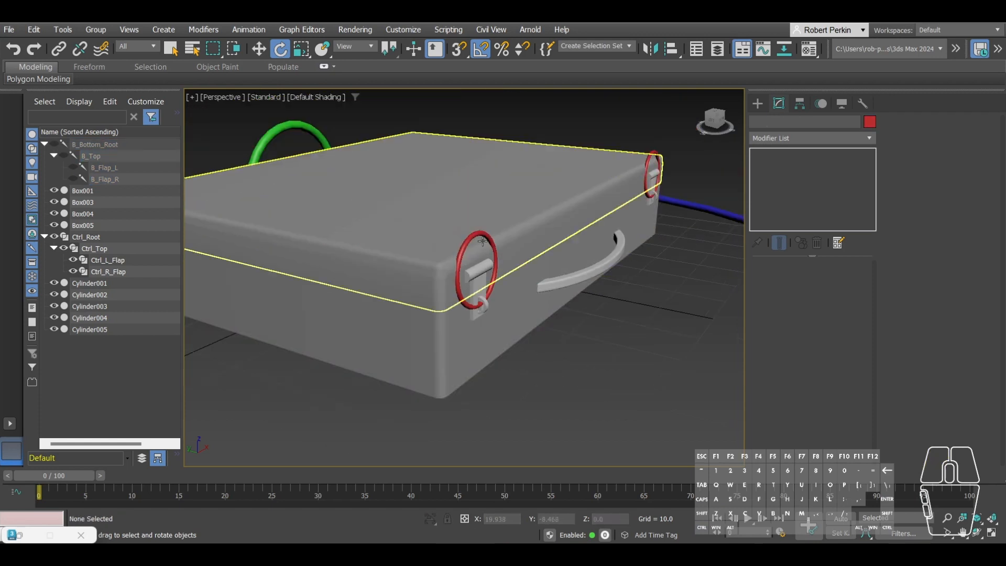
click(455, 234)
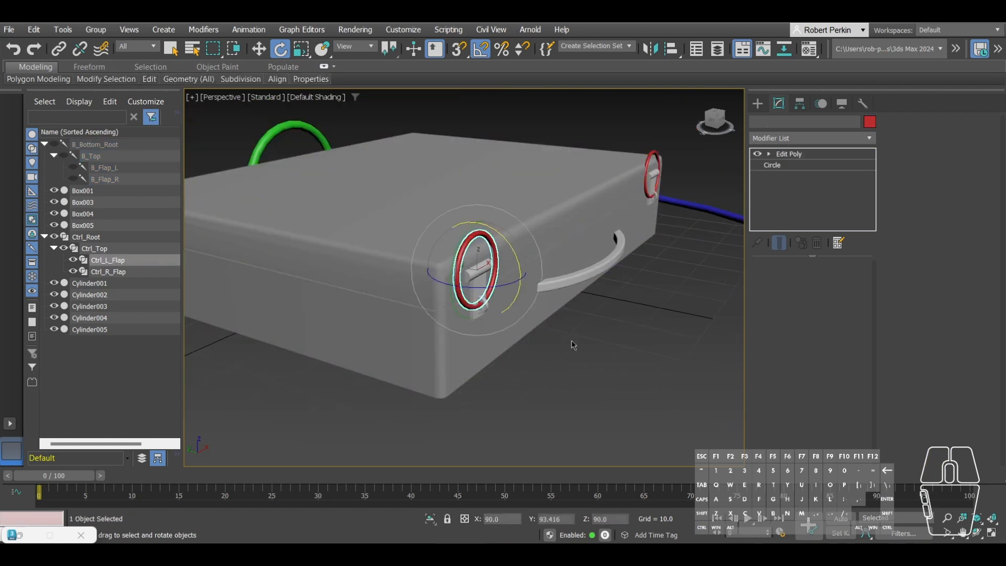
click(843, 520)
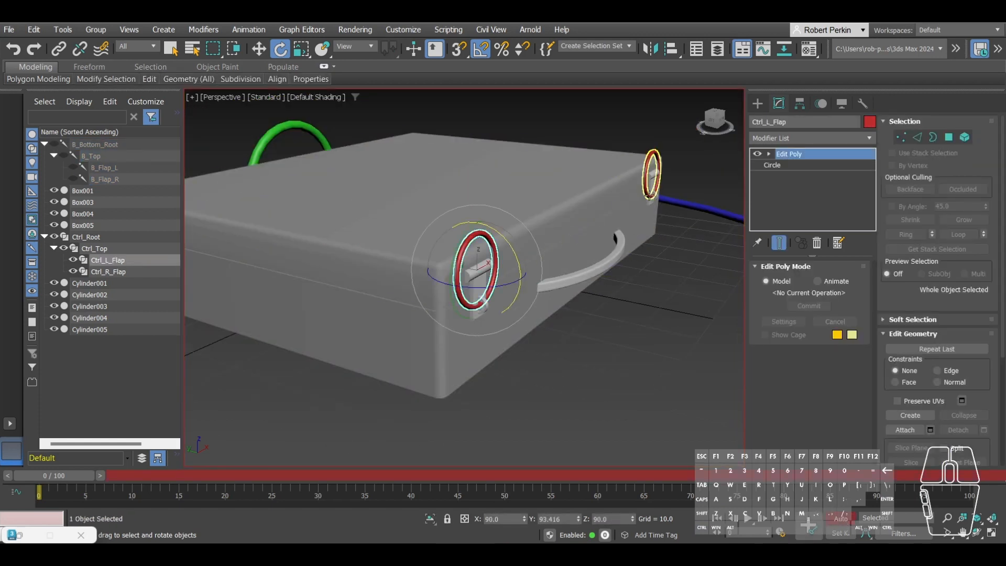
ctrl+click(645, 180)
scroll(662, 277, down, 3)
click(674, 325)
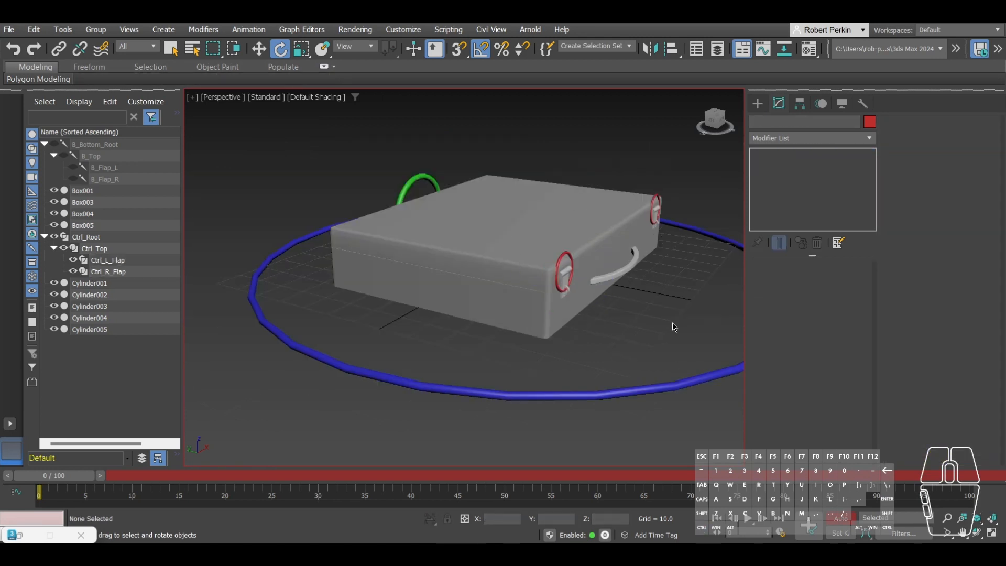
middle_drag(737, 366, 677, 371)
click(840, 520)
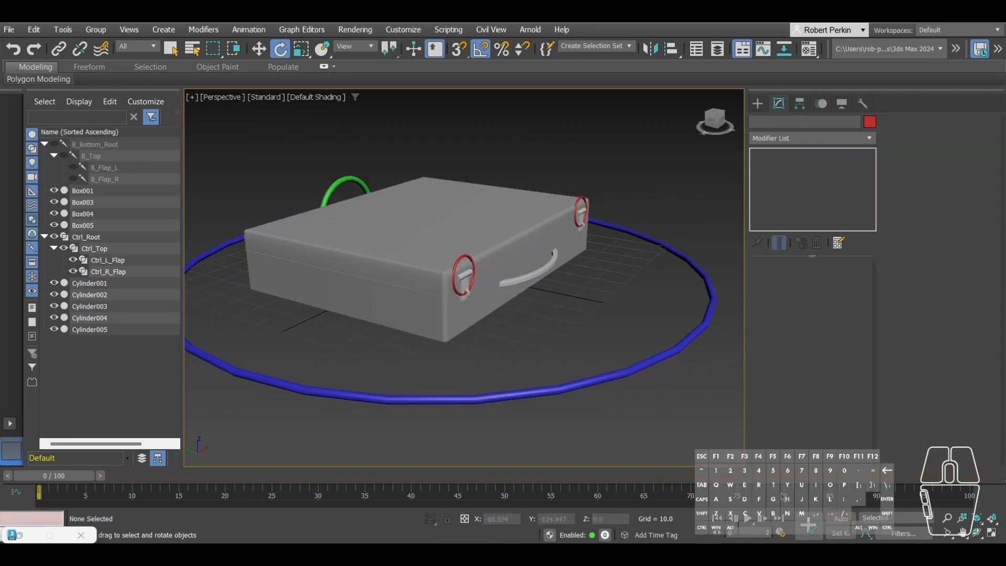
Step: Test the whole rig by raising the blue Ctrl_Root ring, and undo the move
click(627, 389)
key(w)
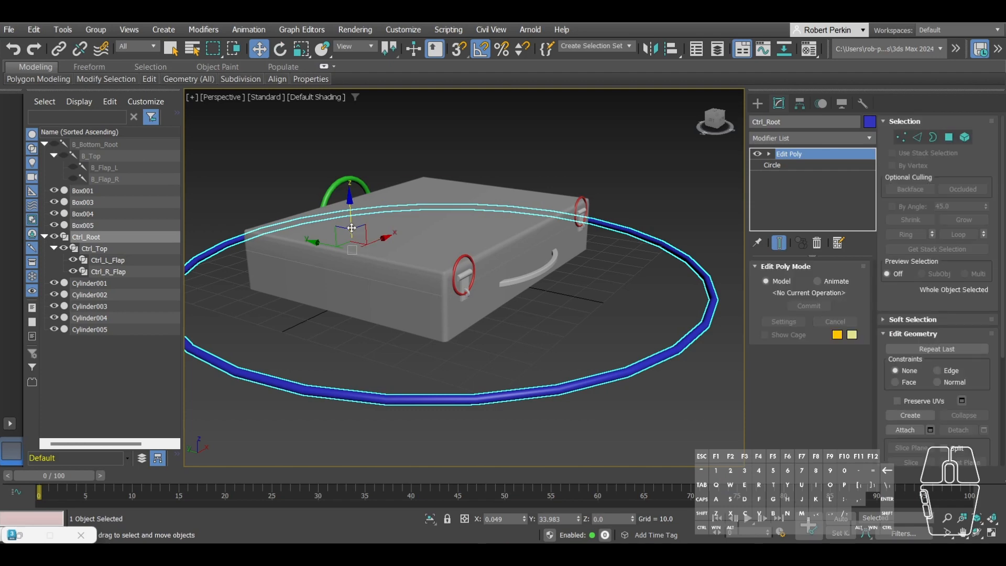
drag(351, 228, 343, 138)
key(ctrl+z)
Step: Test the lid by rotating the green Ctrl_Top ring behind the briefcase
scroll(329, 199, up, 3)
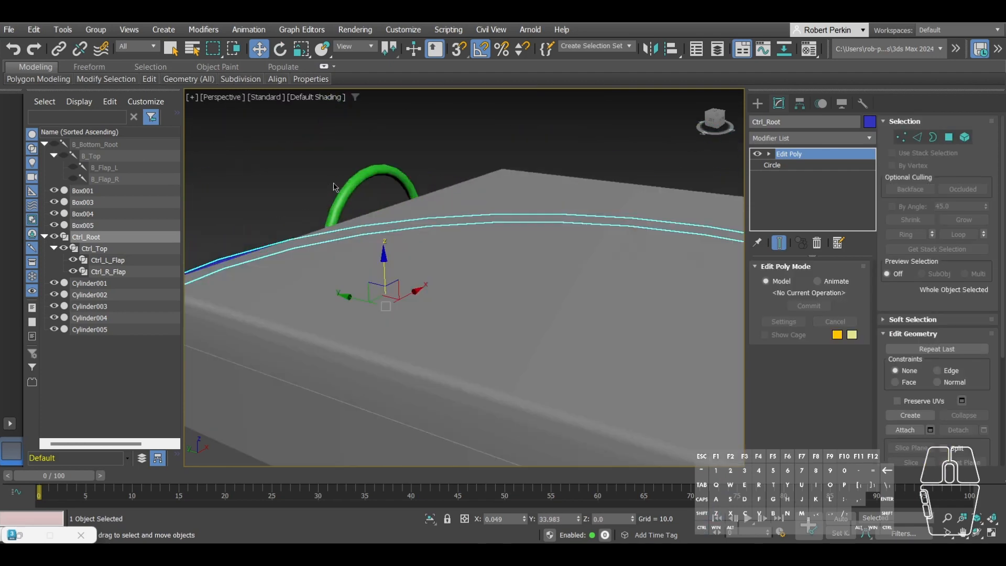
click(366, 199)
scroll(365, 200, down, 5)
key(e)
mouse_move(384, 220)
mouse_down()
mouse_move(382, 199)
mouse_move(385, 221)
mouse_up()
Step: Test-rotate the Ctrl_L_Flap ring with the bones hidden, and undo the flap and lid rotations
click(508, 274)
mouse_move(531, 267)
mouse_down()
mouse_move(514, 240)
mouse_move(545, 274)
mouse_move(505, 228)
mouse_move(524, 255)
mouse_up()
key(ctrl+z)
scroll(545, 318, up, 2)
key(ctrl+z)
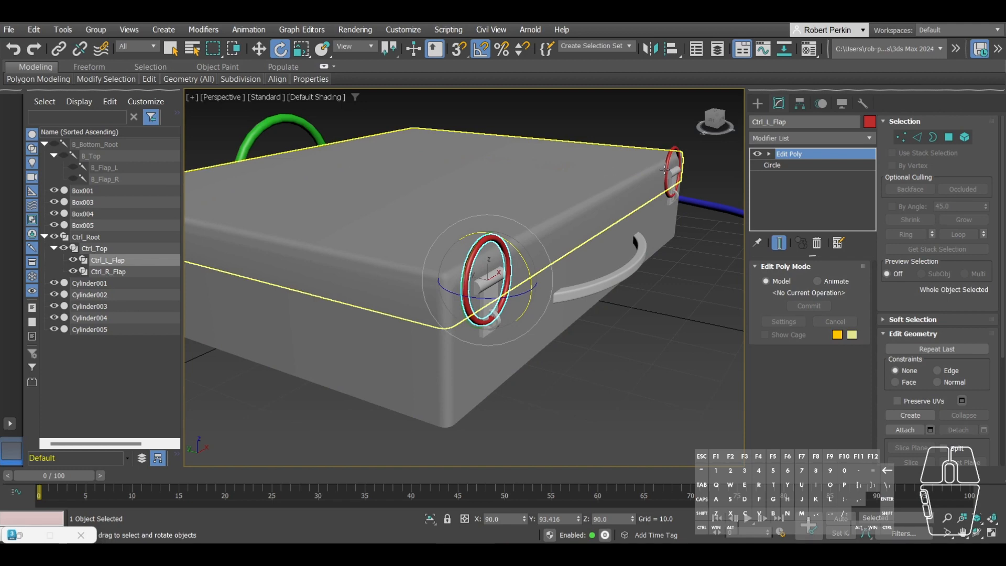
Step: Rotate the Ctrl_R_Flap ring to about 133° on Y, inspect the opened right latch flap, and undo the rotation
click(671, 165)
drag(719, 163, 712, 134)
middle_drag(710, 152, 648, 235)
scroll(647, 251, up, 6)
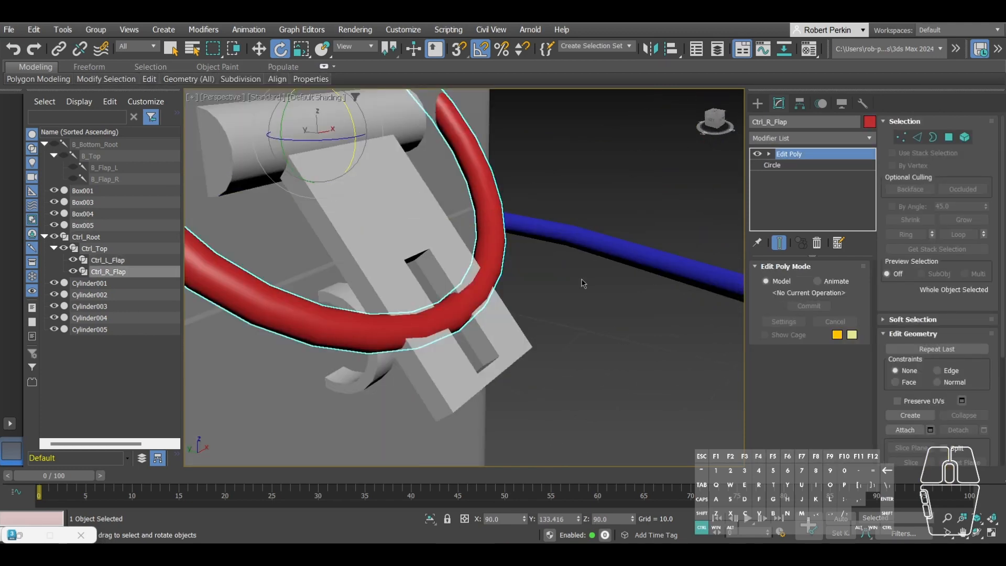
key(ctrl+z)
scroll(543, 312, down, 4)
scroll(543, 309, down, 4)
middle_drag(420, 429, 493, 308)
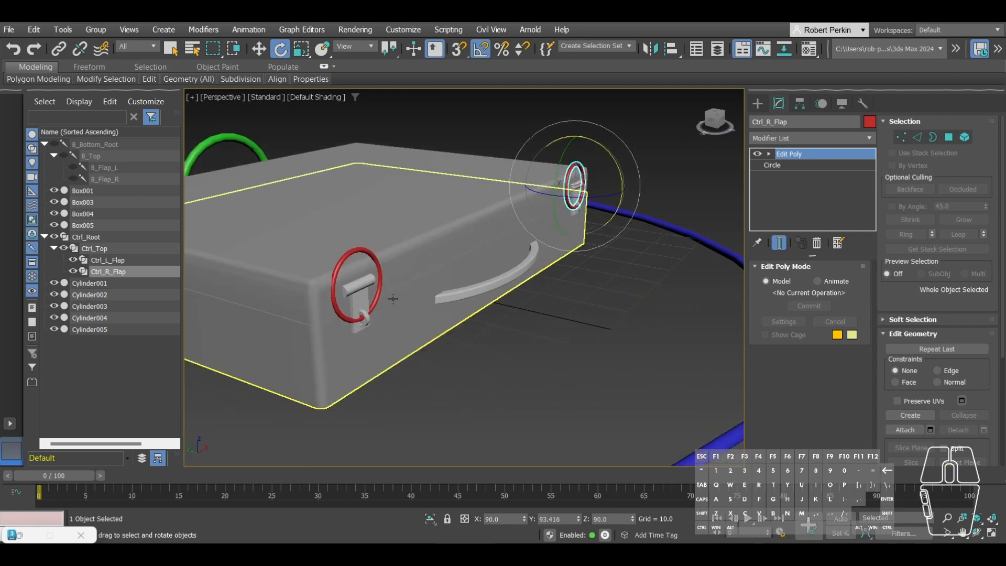
Step: Turn on Auto Key recording at frame 0 with the control rings framed in the perspective view
scroll(393, 299, down, 5)
click(595, 374)
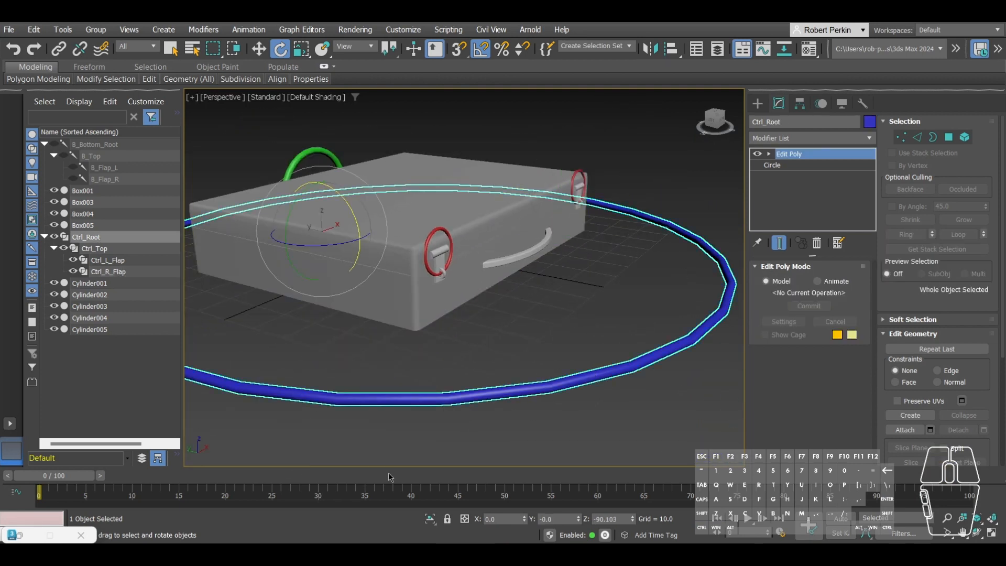
click(841, 519)
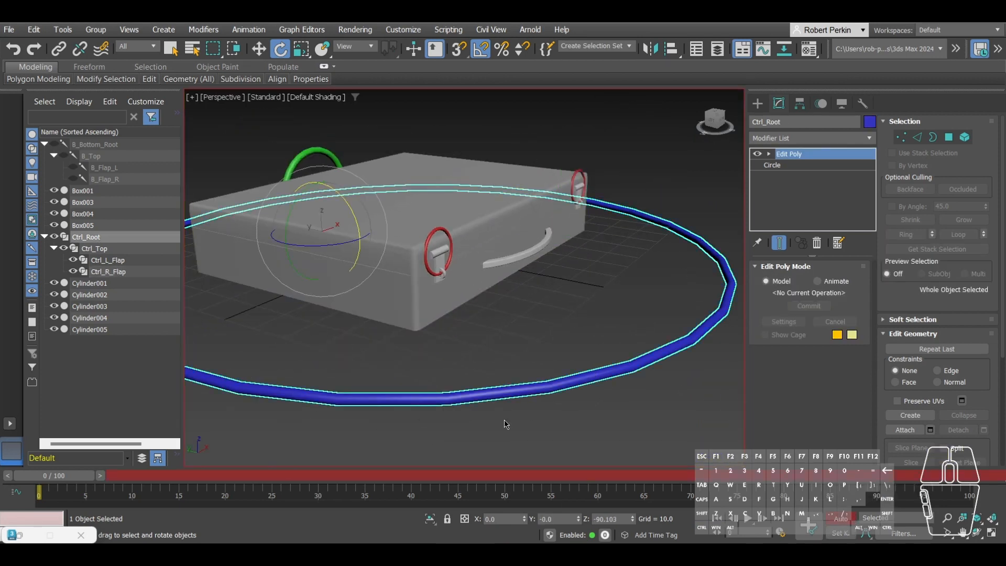
middle_drag(400, 353, 431, 358)
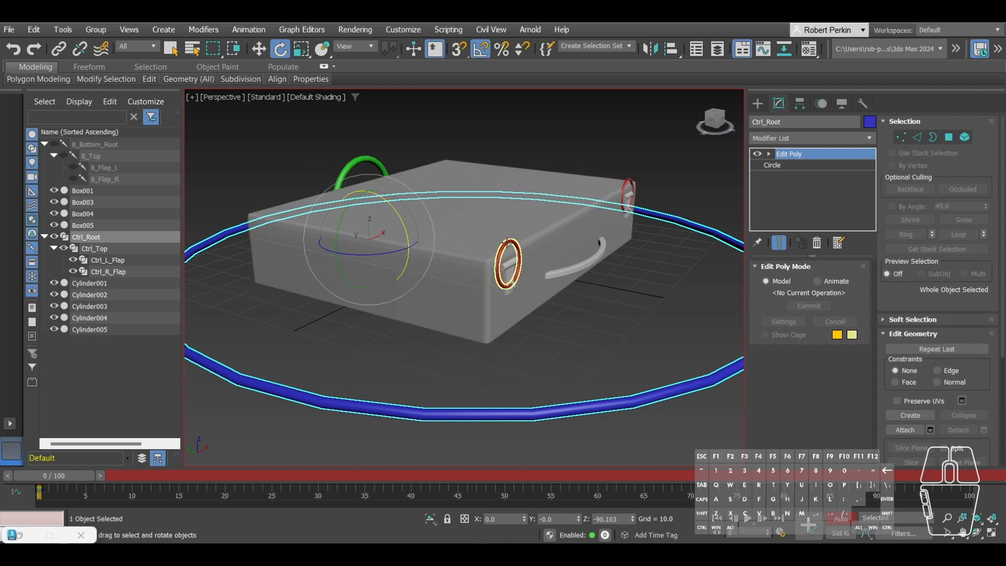
Step: Key the Ctrl_Top, Ctrl_L_Flap and Ctrl_R_Flap rings in the closed pose at frame 0, and advance to frame 20
click(353, 167)
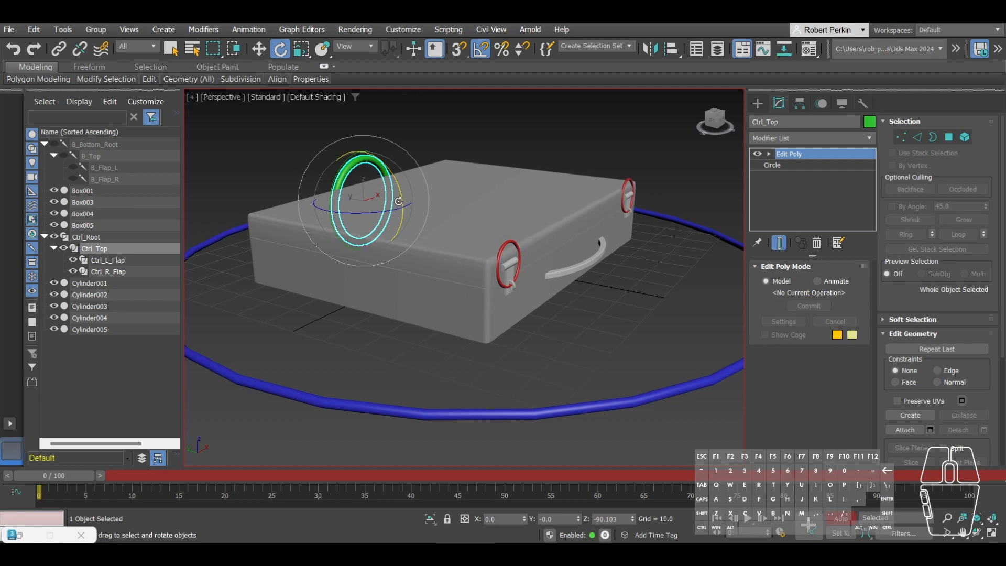
click(511, 243)
double_click(383, 170)
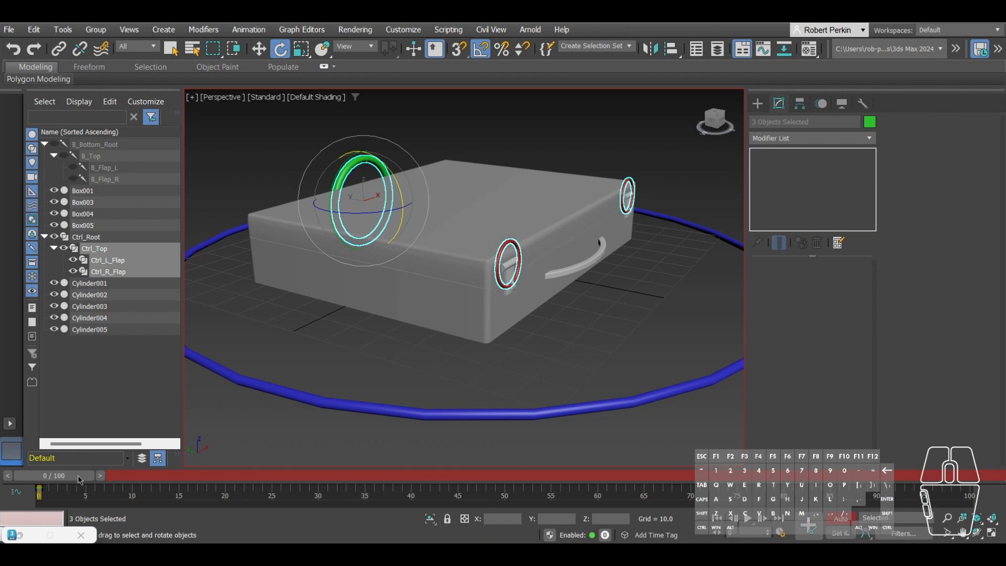
drag(77, 479, 228, 474)
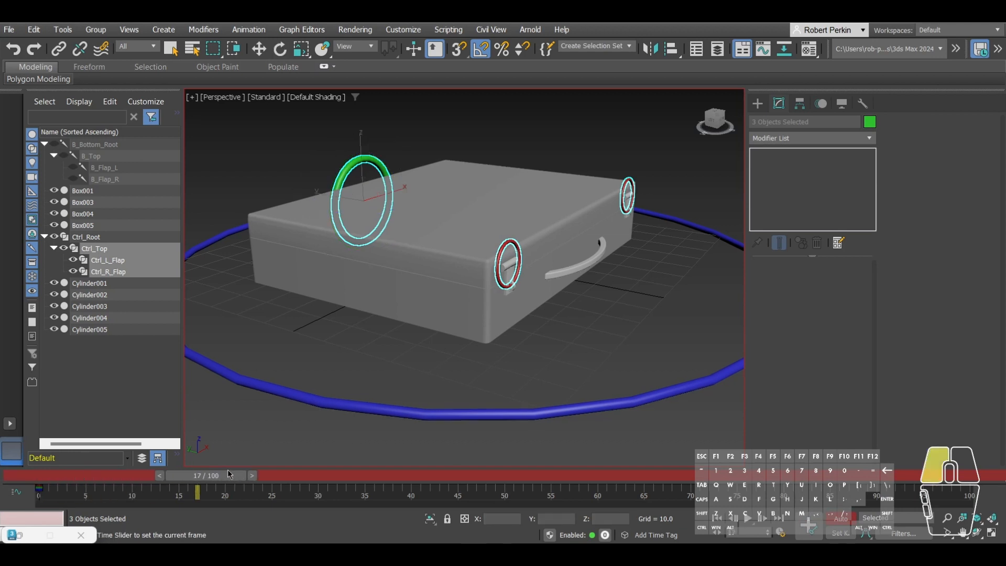
Step: Try to rotate the Ctrl_L_Flap and Ctrl_R_Flap rings together at frame 20, and undo the rotation
click(507, 262)
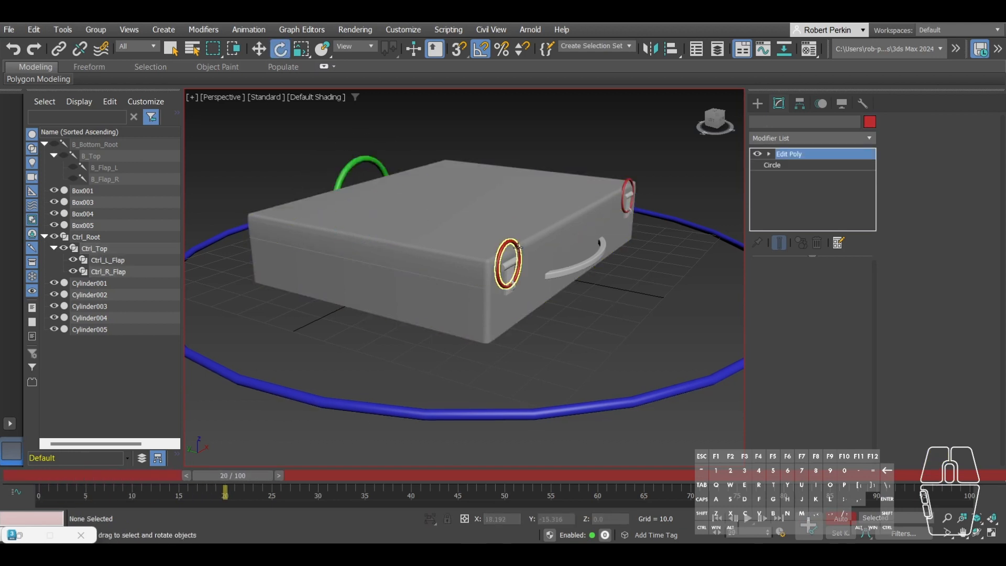
key(e)
click(625, 187)
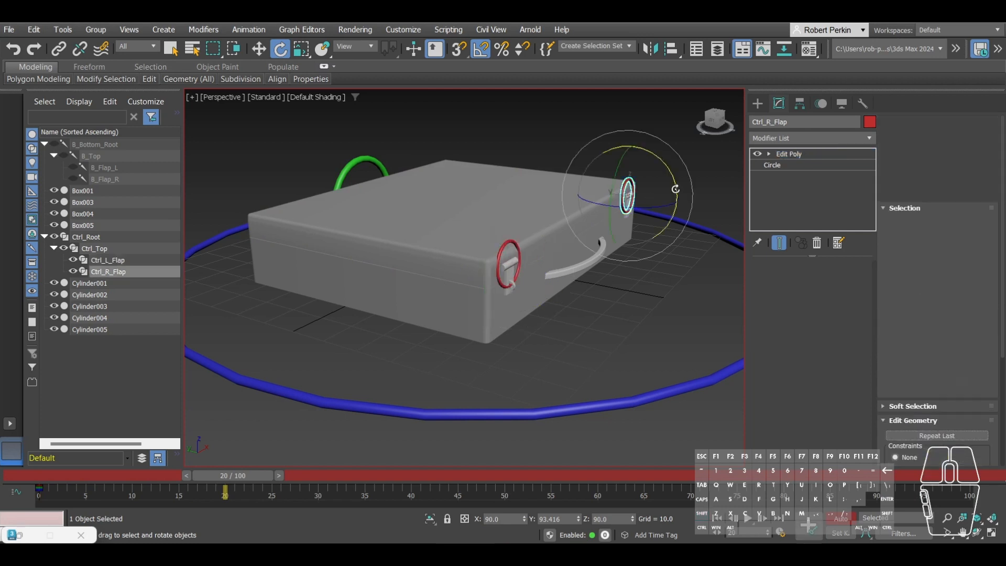
ctrl+click(625, 192)
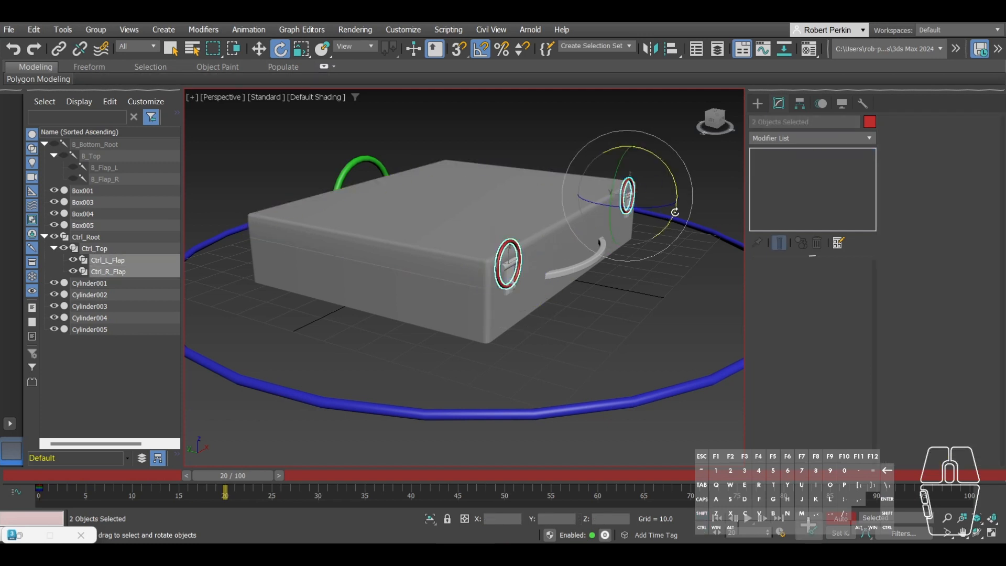
drag(675, 212, 681, 169)
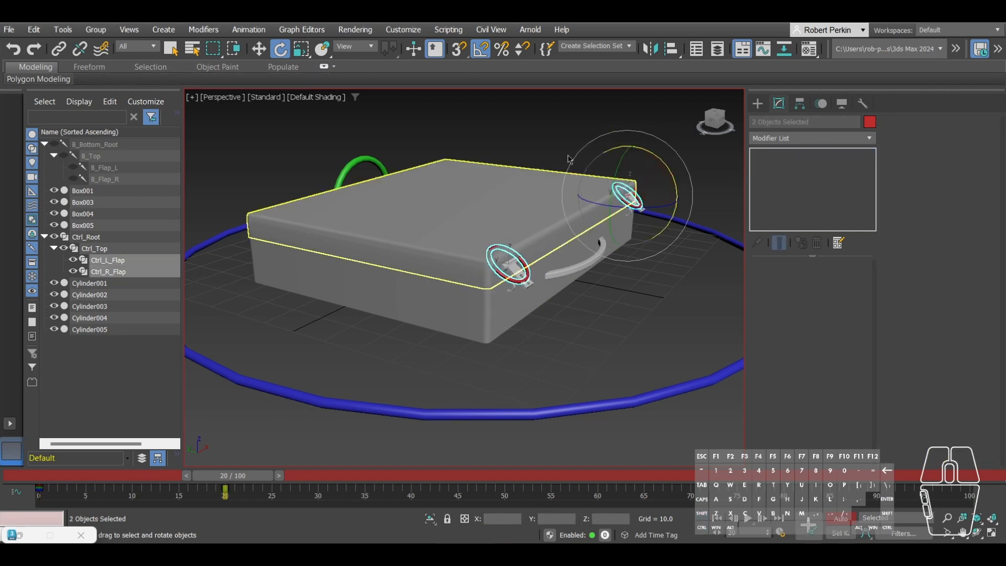
drag(666, 220, 613, 201)
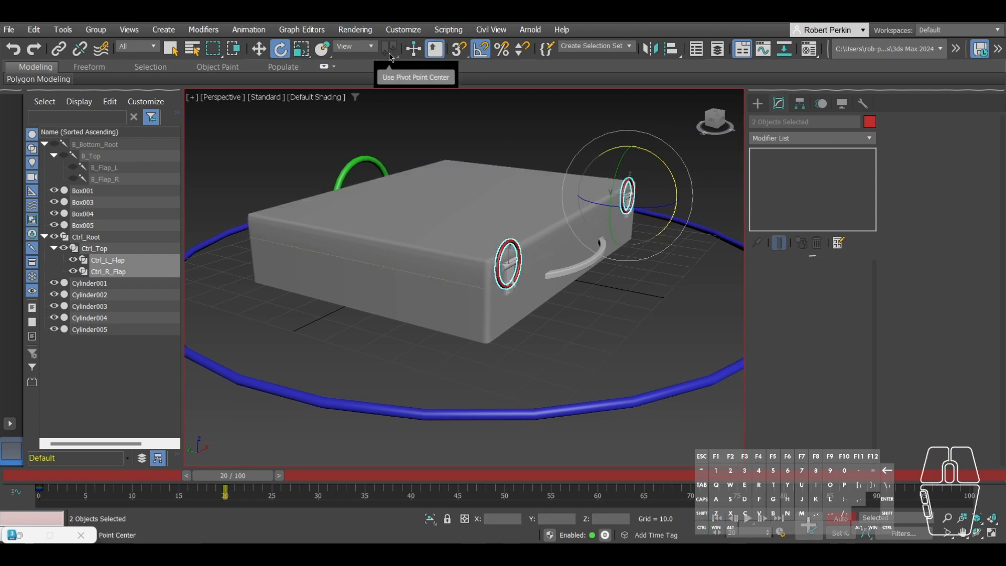
Step: Turn off Auto Key and set the transform center to Use Pivot Point Center with Ctrl_R_Flap selected
click(633, 302)
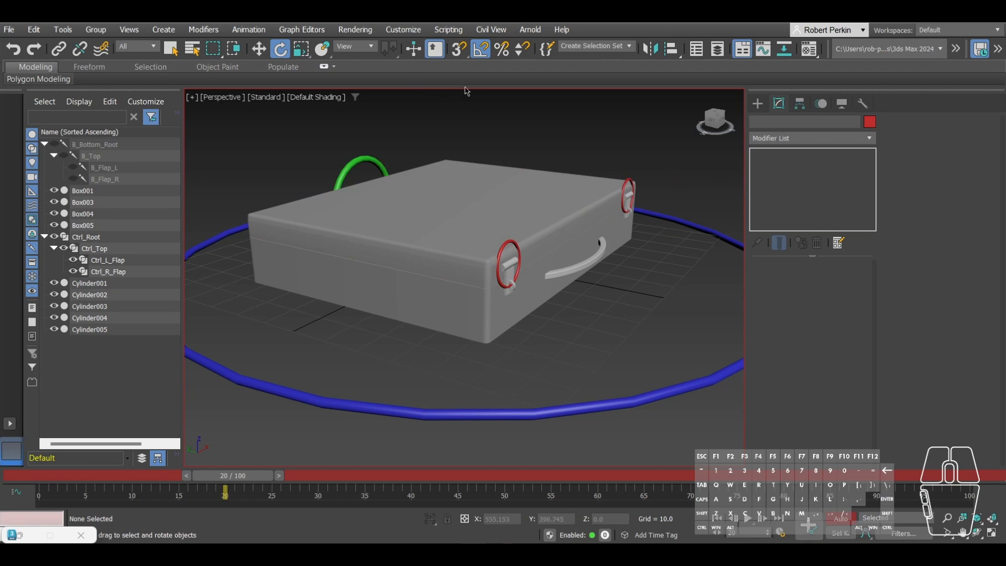
click(625, 183)
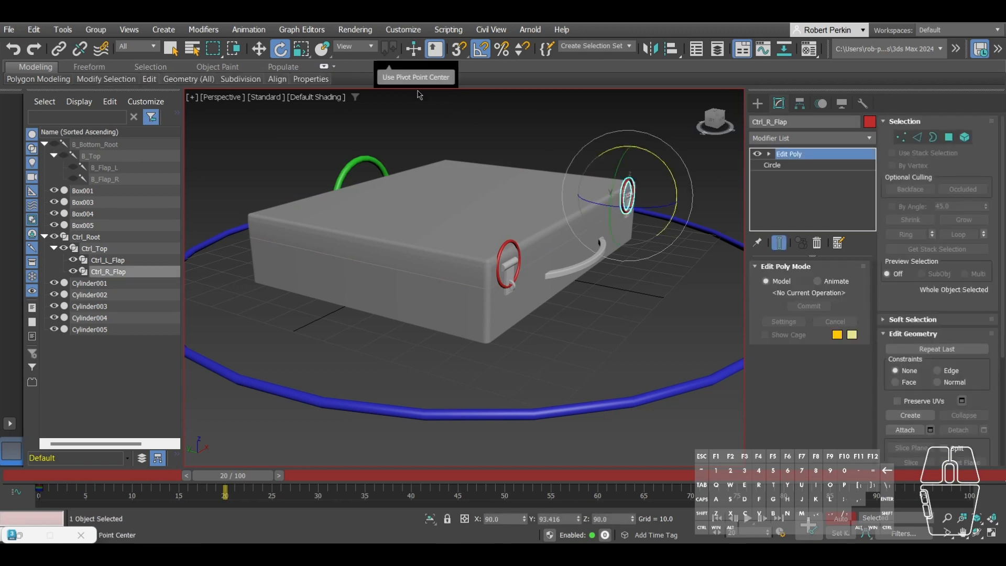
click(831, 517)
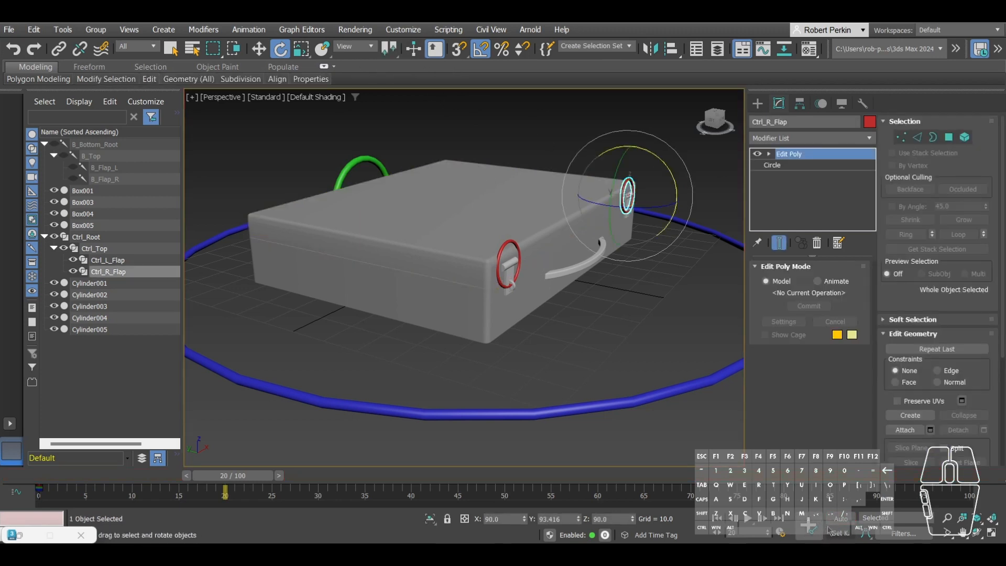
click(390, 56)
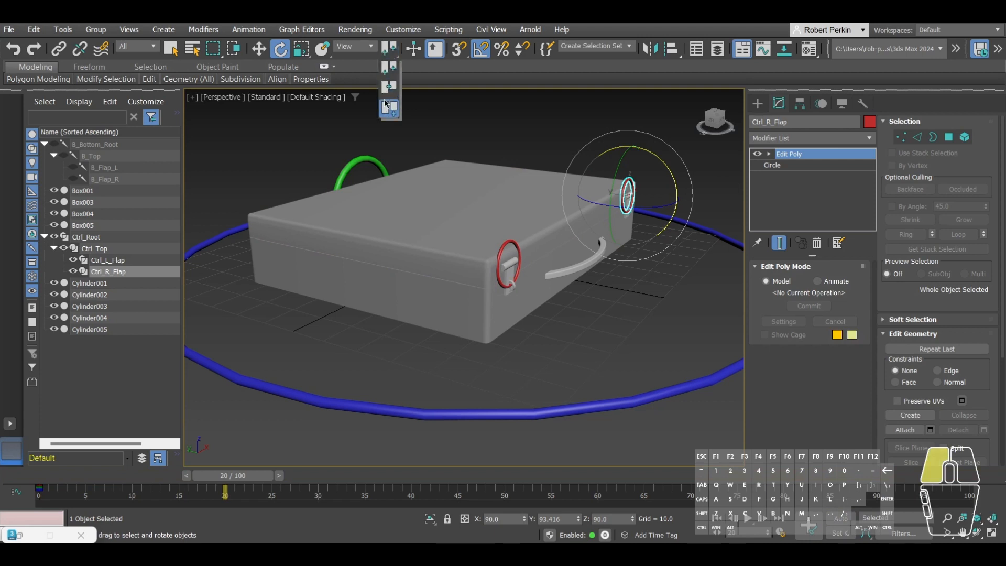
click(390, 69)
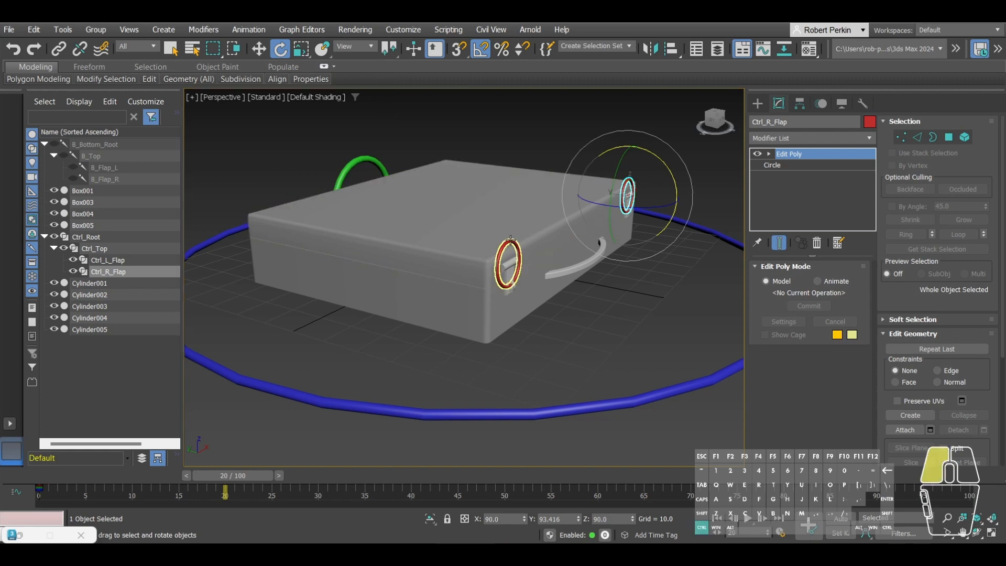
Step: Re-enable Auto Key and rotate both flap rings together at frame 20 to swing the latches open
ctrl+click(508, 260)
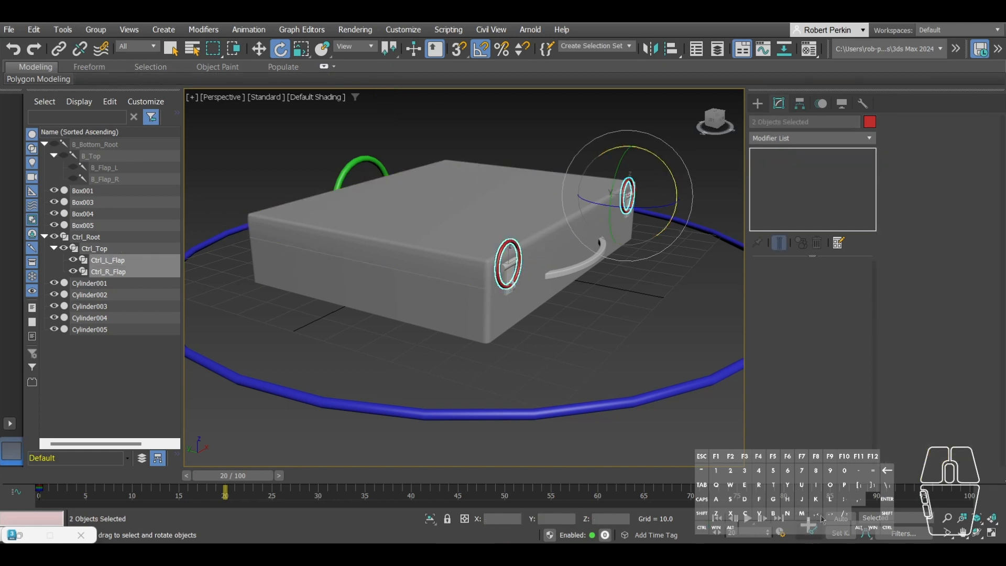
click(839, 518)
drag(676, 183, 667, 145)
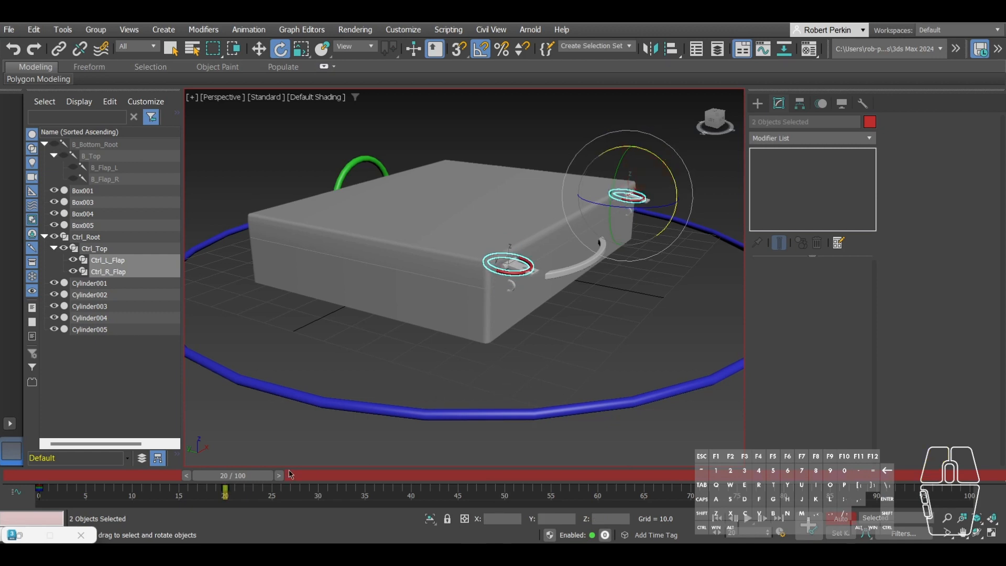
Step: Key the closed Ctrl_Top ring at frame 20, and rotate it at frame 45 to swing the lid fully open
click(361, 163)
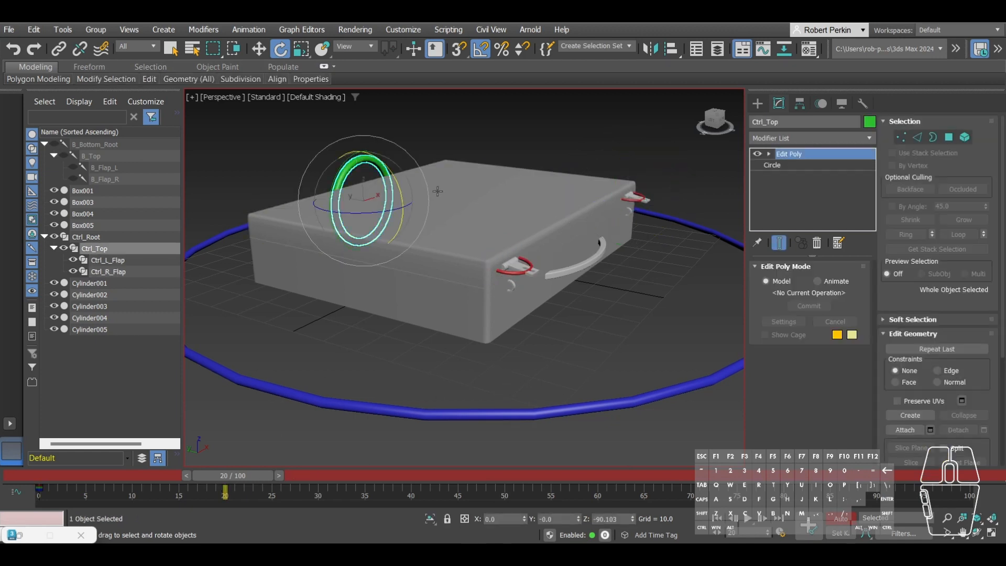
drag(272, 478, 498, 467)
key(e)
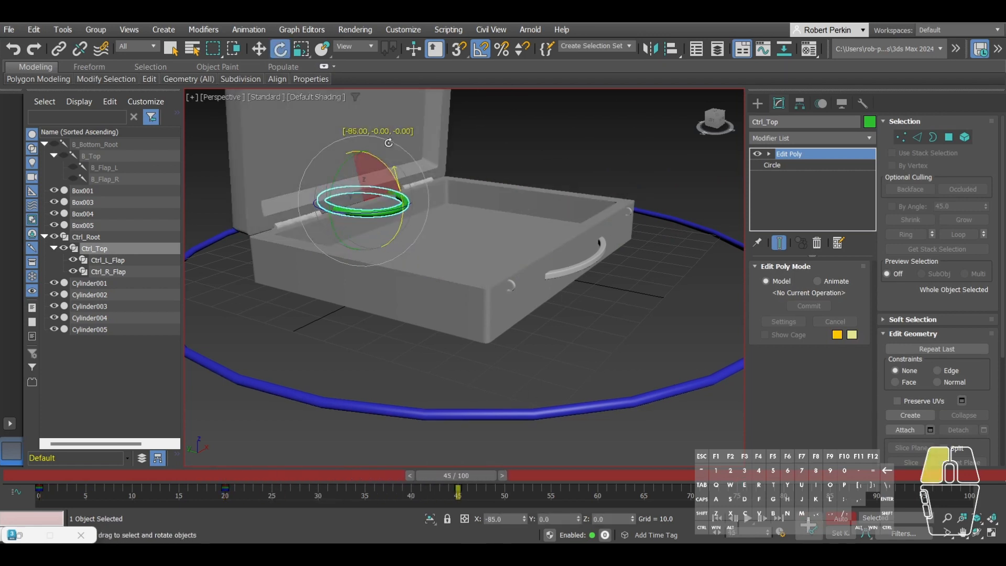
drag(441, 251, 462, 287)
mouse_move(462, 288)
alt+middle_down()
mouse_move(514, 280)
mouse_move(479, 282)
alt+middle_up()
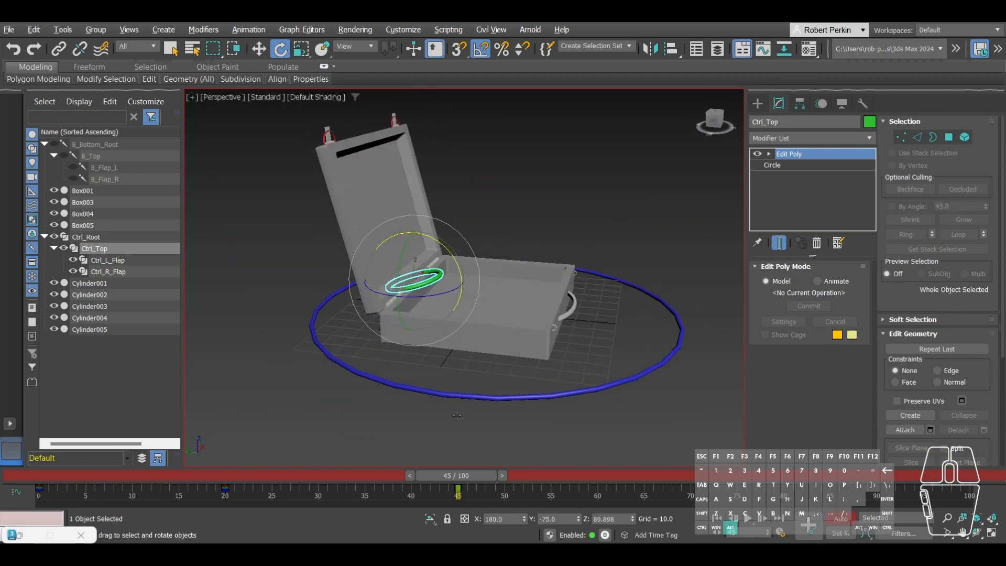
Step: Rewind to frame 0 and play back the latch and lid animation from a front view
drag(470, 473, 40, 474)
alt+middle_drag(385, 329, 577, 382)
click(676, 436)
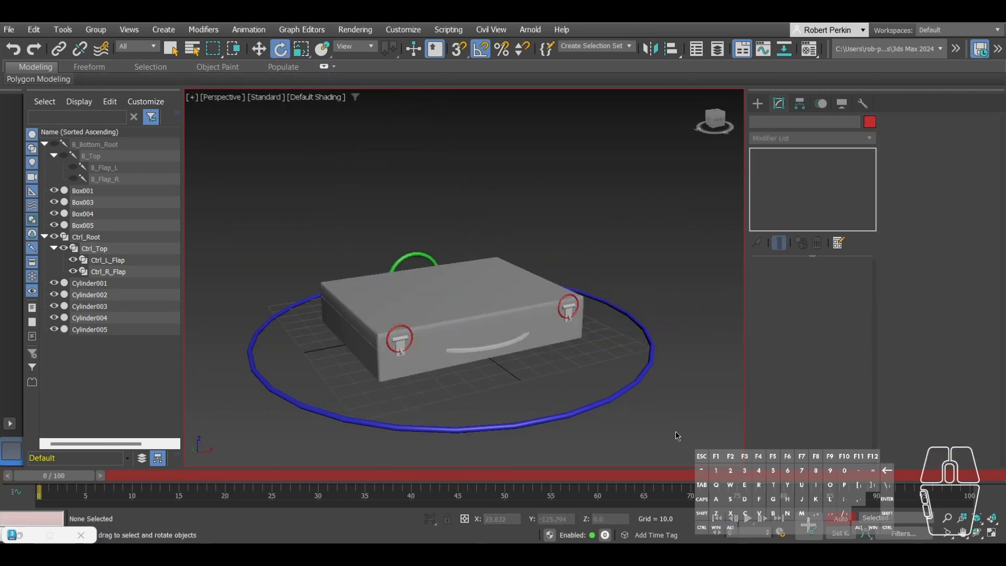
click(748, 519)
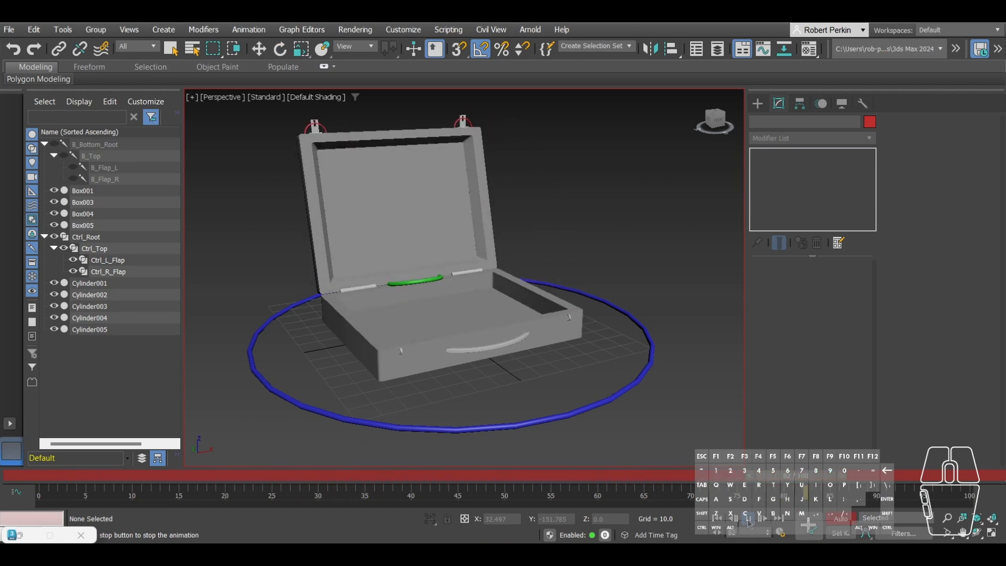
click(748, 519)
Step: Hide the Ctrl_Root ring together with all its child control rings
key(e)
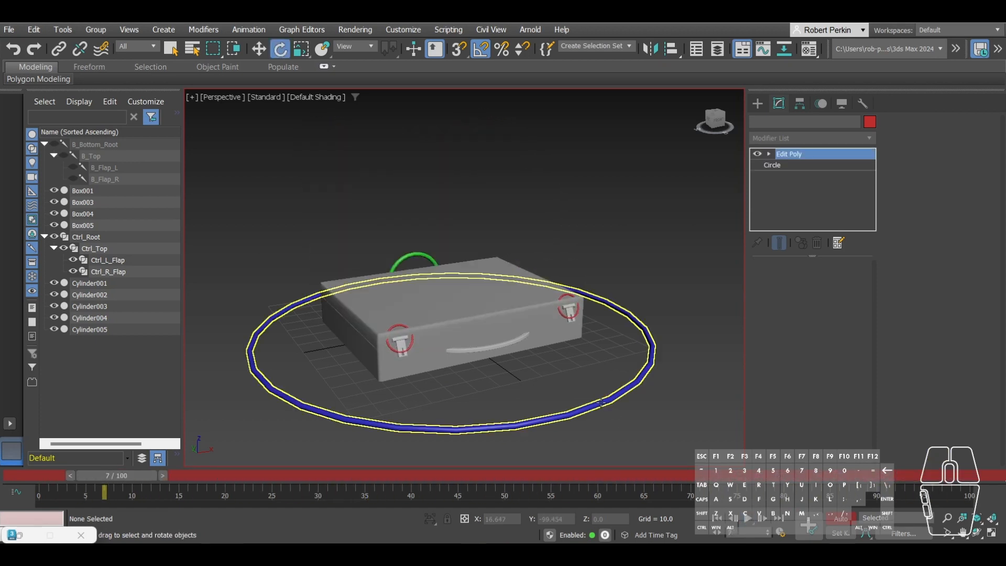
double_click(611, 410)
right_click(599, 364)
click(630, 317)
click(706, 352)
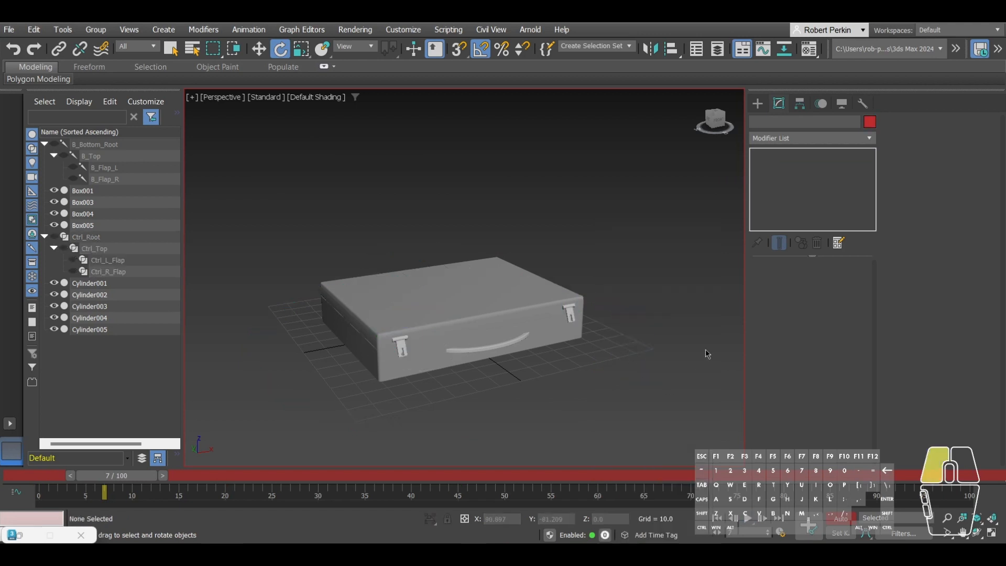
Step: Play the opening animation with the control rings hidden, and return to frame 0
scroll(579, 350, up, 3)
middle_drag(579, 356, 590, 410)
scroll(620, 345, down, 3)
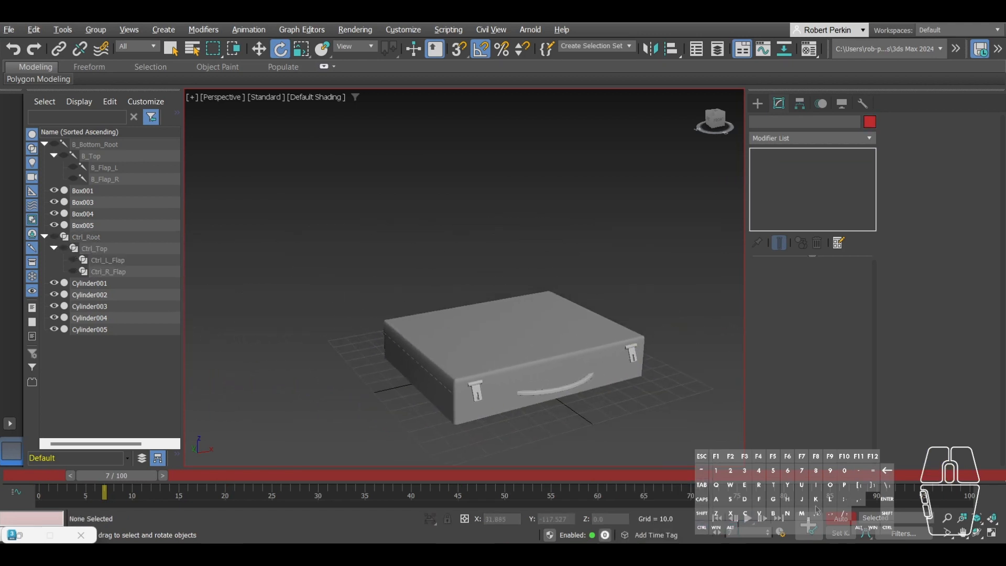
click(756, 522)
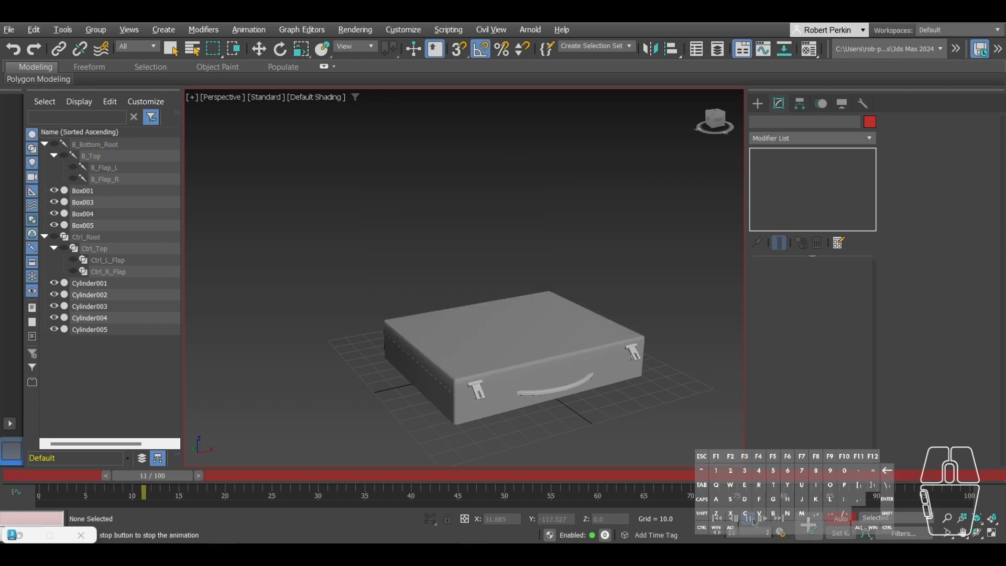
click(578, 410)
key(e)
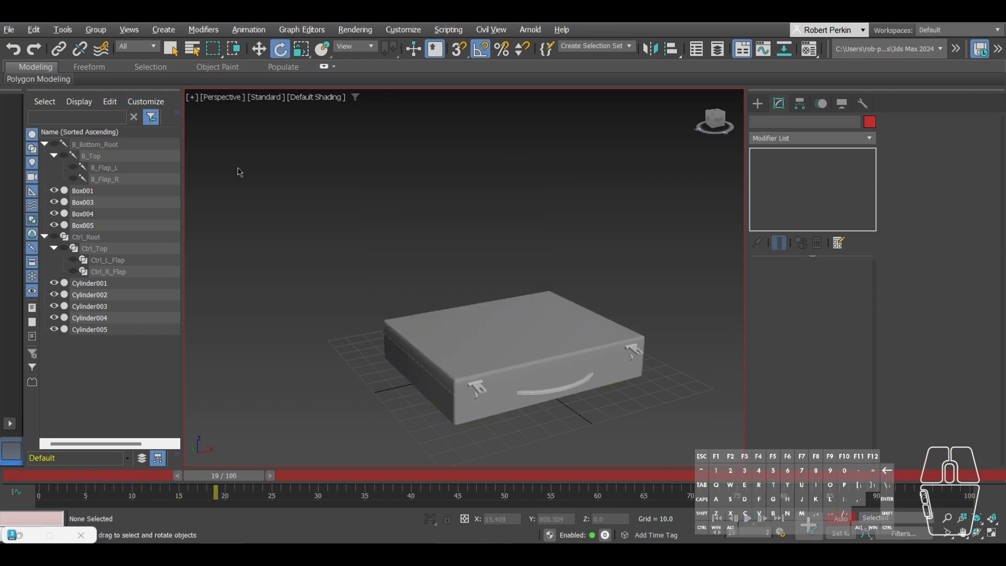
drag(215, 474, 45, 475)
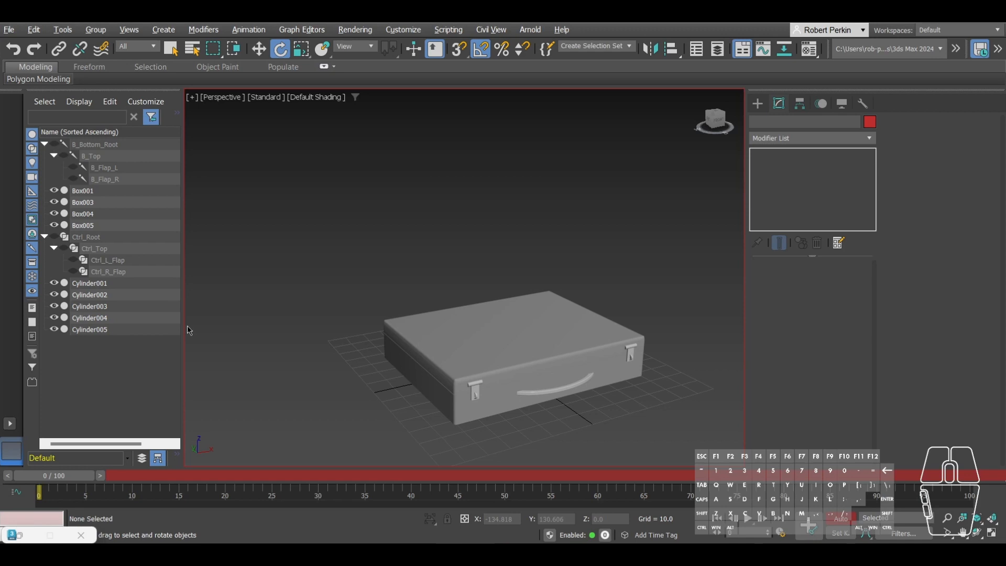
Step: Examine the rear hinges up close with edged faces shown while scrubbing the lid from frame 0 to 37
alt+middle_drag(388, 301, 469, 309)
scroll(575, 350, up, 8)
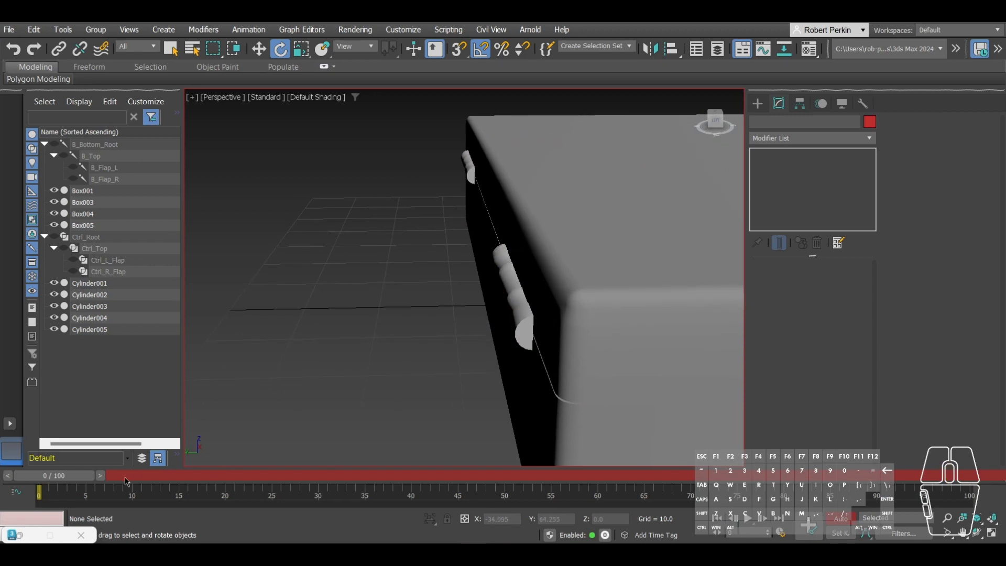
drag(84, 475, 340, 476)
key(e)
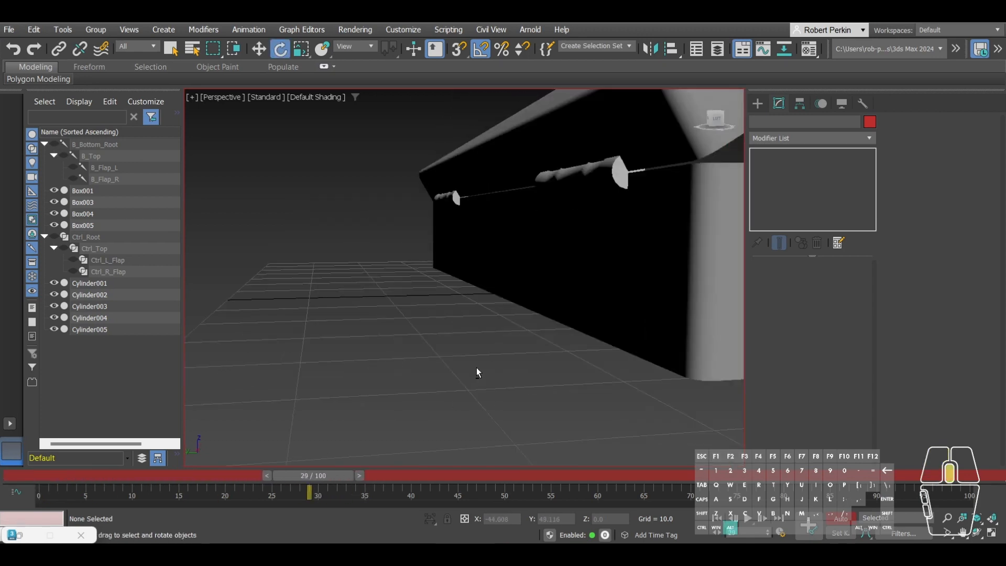
alt+middle_drag(570, 224, 541, 269)
key(F4)
scroll(533, 243, up, 2)
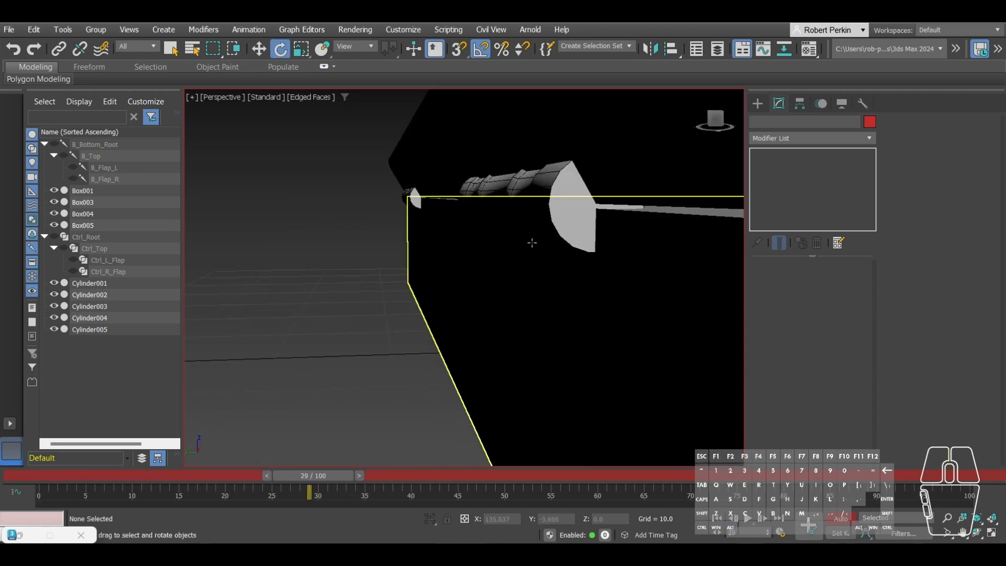
drag(313, 480, 381, 479)
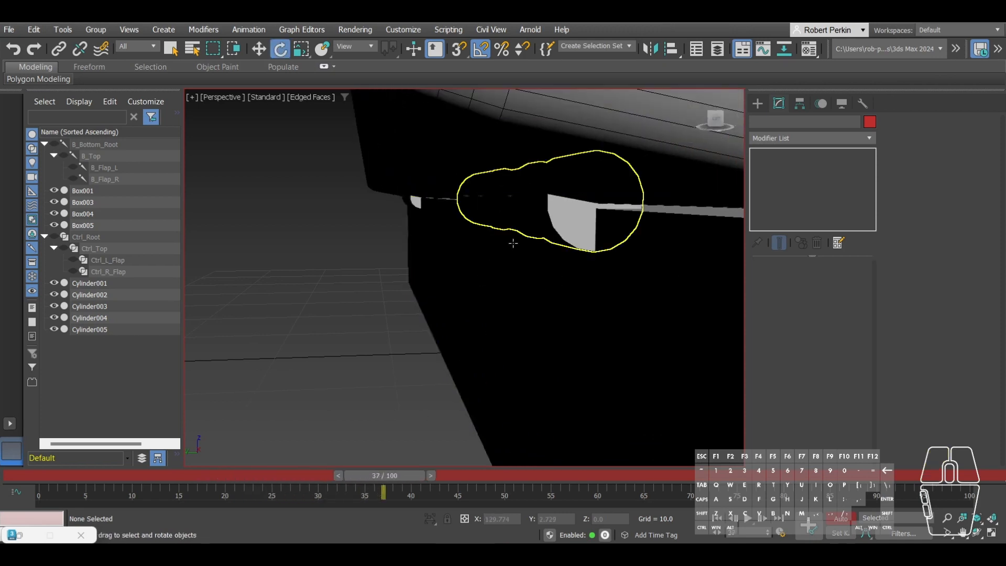
Step: Examine the opened briefcase and its inner hinges from the front side, scrubbing the animation to frame 40
scroll(553, 307, down, 3)
middle_drag(553, 307, 513, 282)
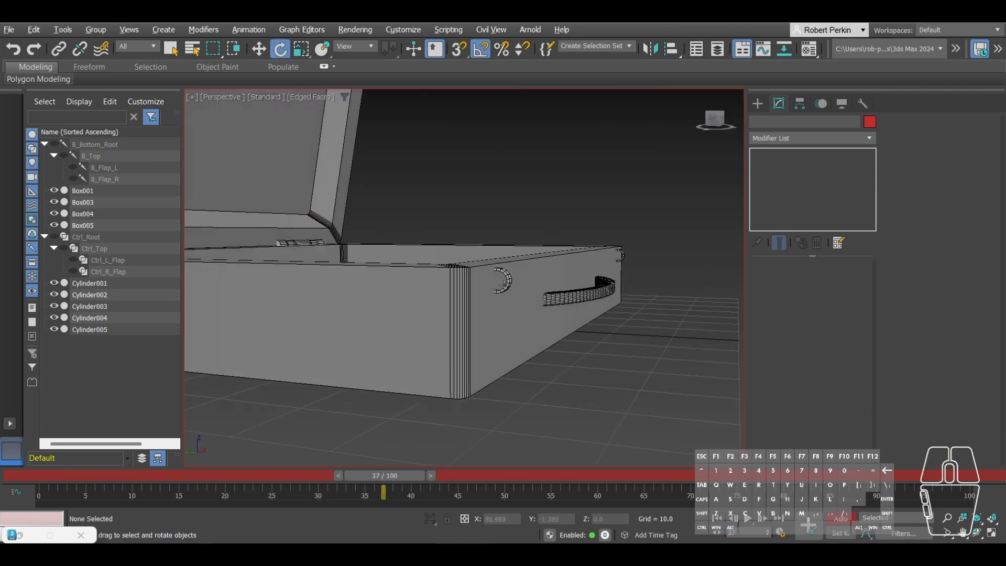
scroll(512, 282, up, 2)
mouse_move(385, 477)
mouse_down()
mouse_move(152, 476)
mouse_move(115, 456)
mouse_move(92, 475)
mouse_move(173, 473)
mouse_move(155, 473)
mouse_move(193, 486)
mouse_move(365, 474)
mouse_up()
key(e)
scroll(506, 278, up, 5)
scroll(425, 338, down, 5)
middle_drag(424, 338, 516, 385)
drag(340, 475, 436, 475)
mouse_move(466, 360)
alt+middle_down()
mouse_move(405, 363)
mouse_move(472, 384)
mouse_move(467, 370)
alt+middle_up()
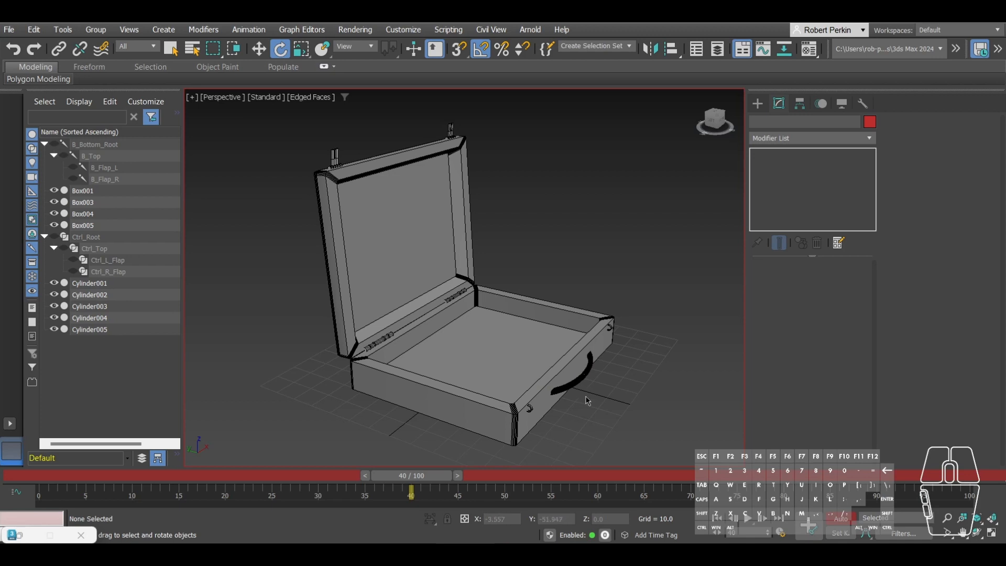
alt+middle_drag(588, 397, 506, 376)
click(464, 366)
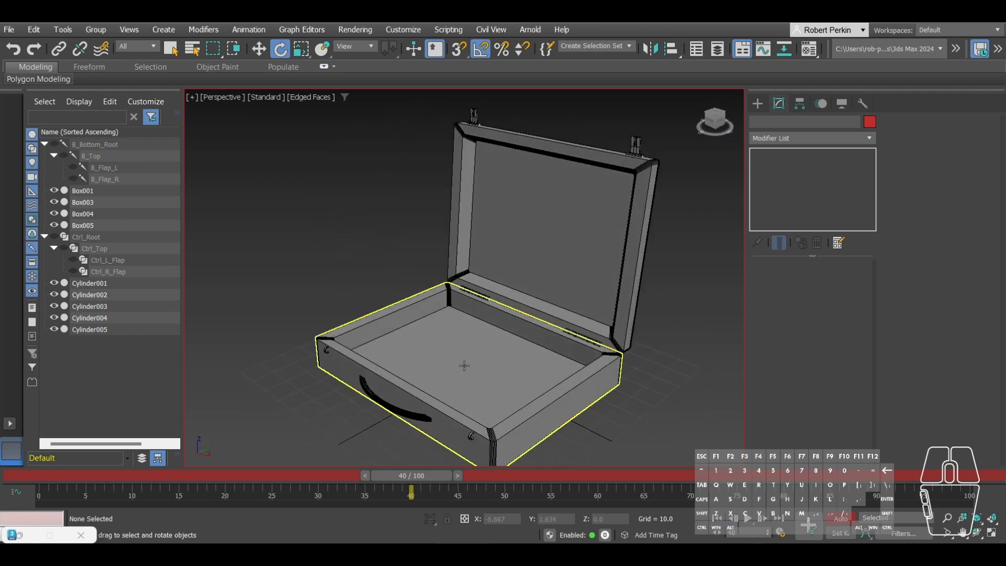
alt+middle_drag(429, 390, 528, 408)
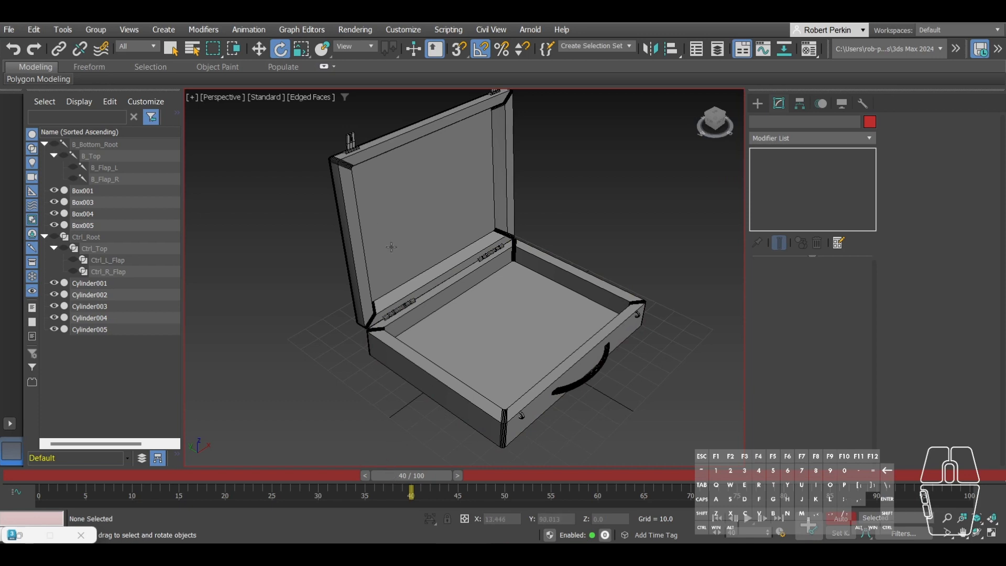
click(250, 30)
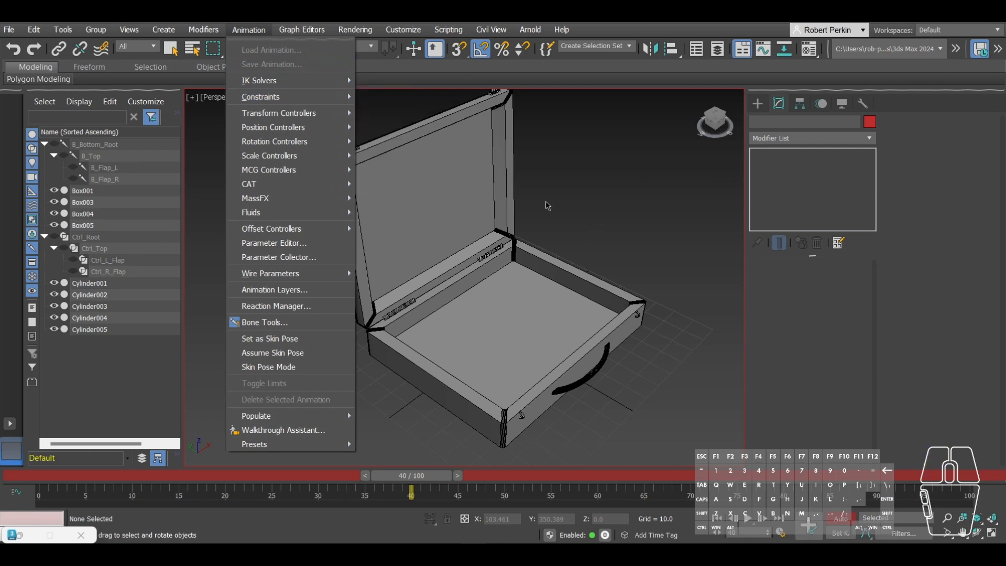
mouse_move(352, 91)
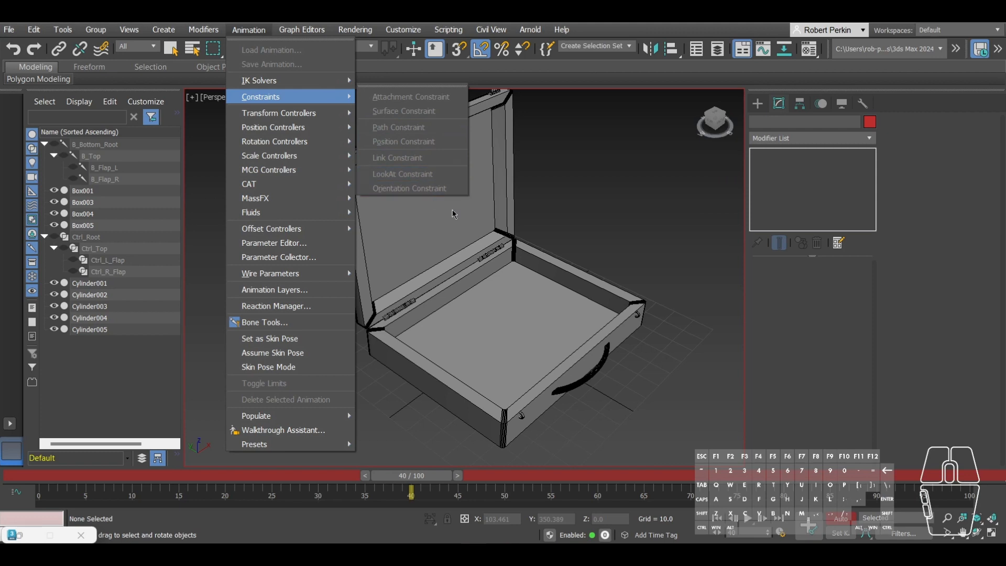
click(589, 223)
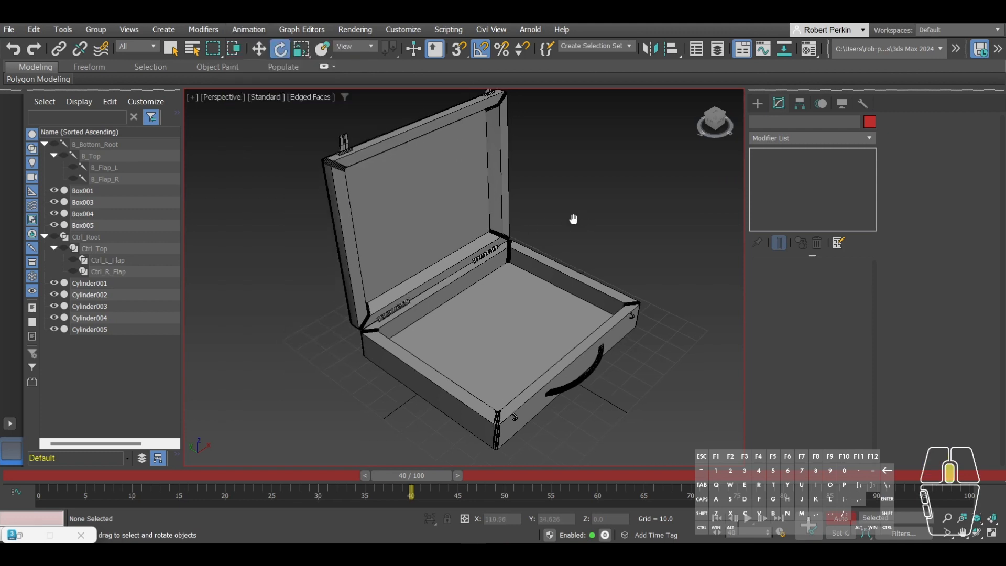
Step: Return the animation to frame 0 and turn off edged faces to show the closed briefcase from the front in default shading
drag(443, 473, 73, 472)
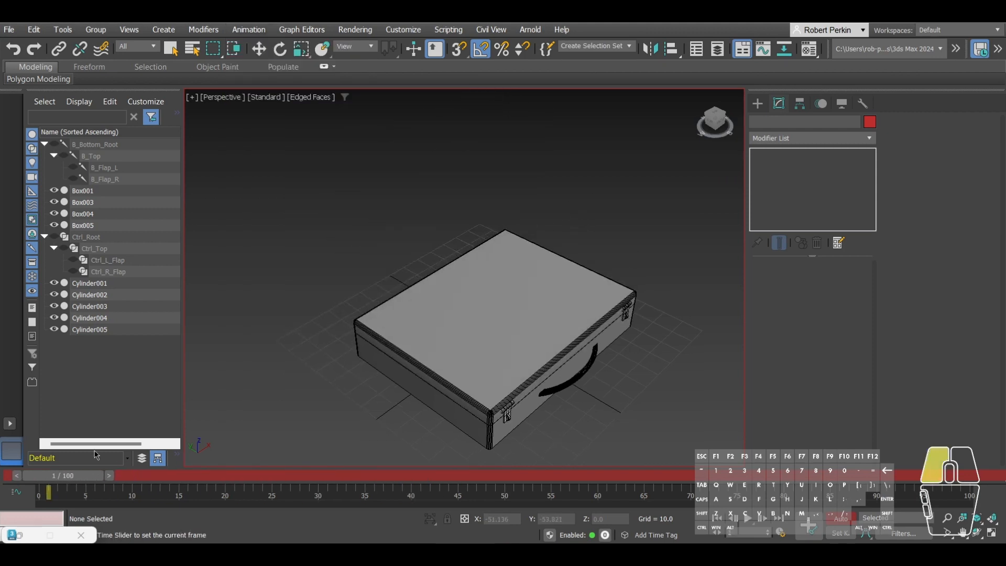
key(e)
alt+middle_drag(529, 317, 524, 382)
scroll(570, 346, up, 3)
scroll(621, 361, down, 4)
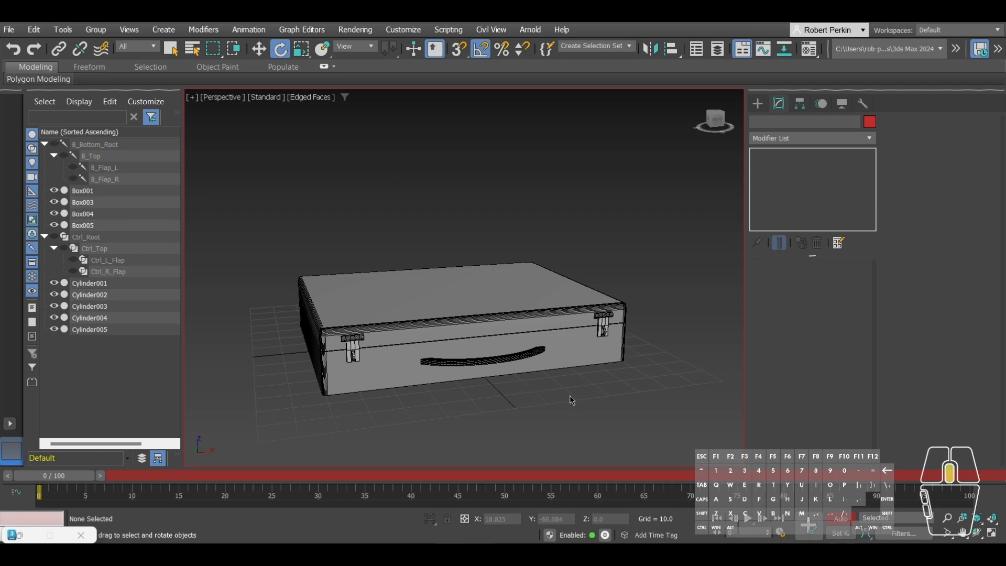
mouse_move(570, 395)
middle_down()
mouse_move(575, 387)
mouse_move(555, 394)
mouse_move(565, 417)
mouse_move(571, 401)
middle_up()
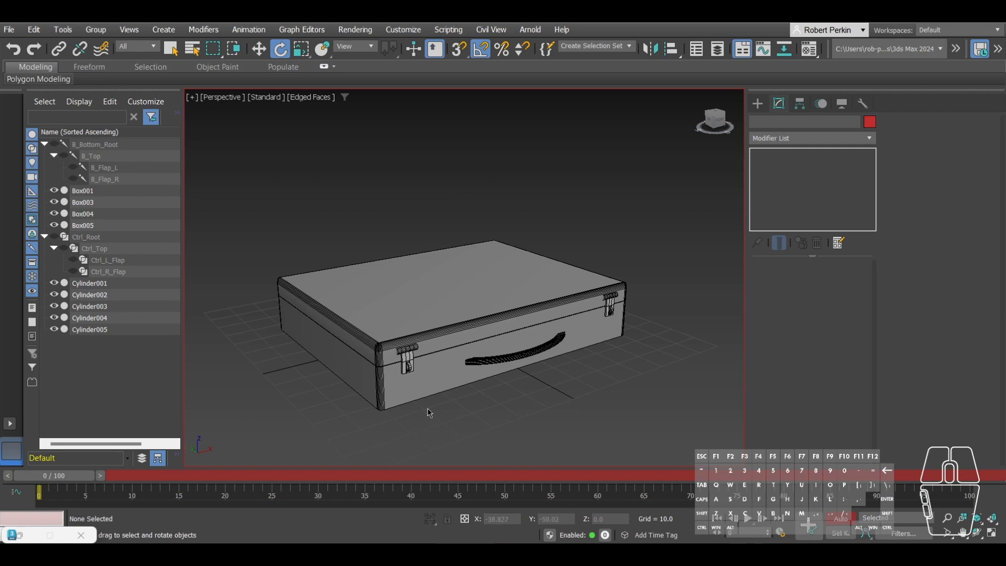
mouse_move(498, 415)
alt+middle_down()
mouse_move(516, 415)
mouse_move(486, 410)
mouse_move(544, 404)
mouse_move(531, 408)
mouse_move(540, 416)
mouse_move(458, 395)
mouse_move(539, 401)
mouse_move(504, 382)
alt+middle_up()
key(F4)
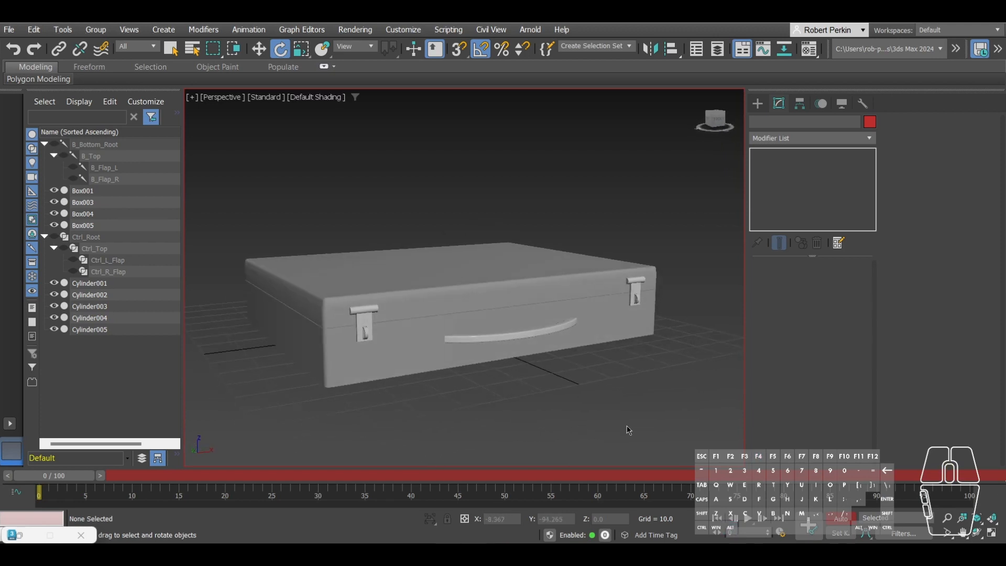